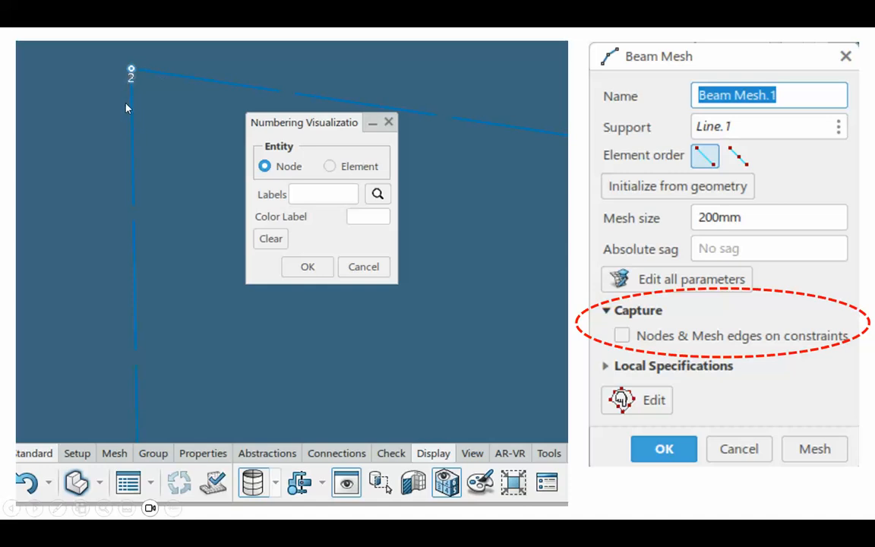
Leave the tutorial slideshow and switch to the 3DEXPERIENCE Part Design window with the empty part.
{"action": "left_click", "coordinate": [193, 145]}
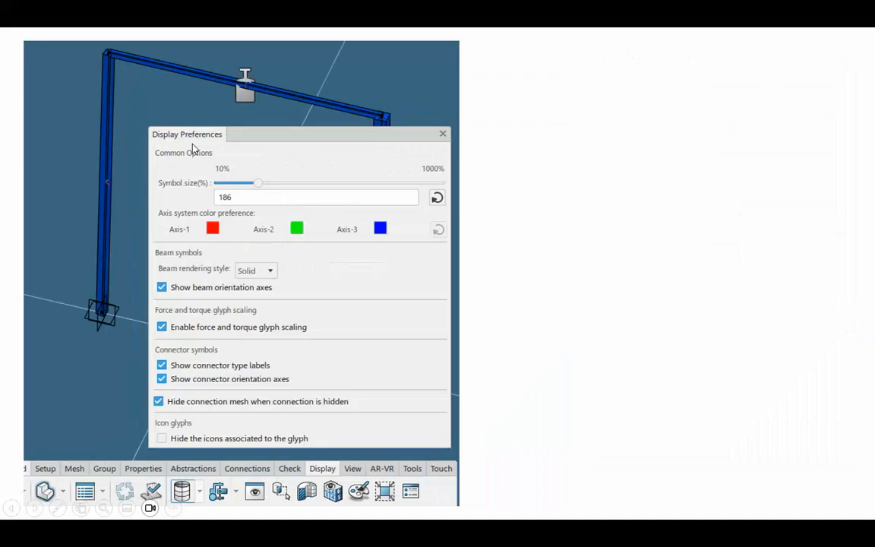
{"action": "left_click", "coordinate": [193, 145]}
{"action": "left_click", "coordinate": [367, 199]}
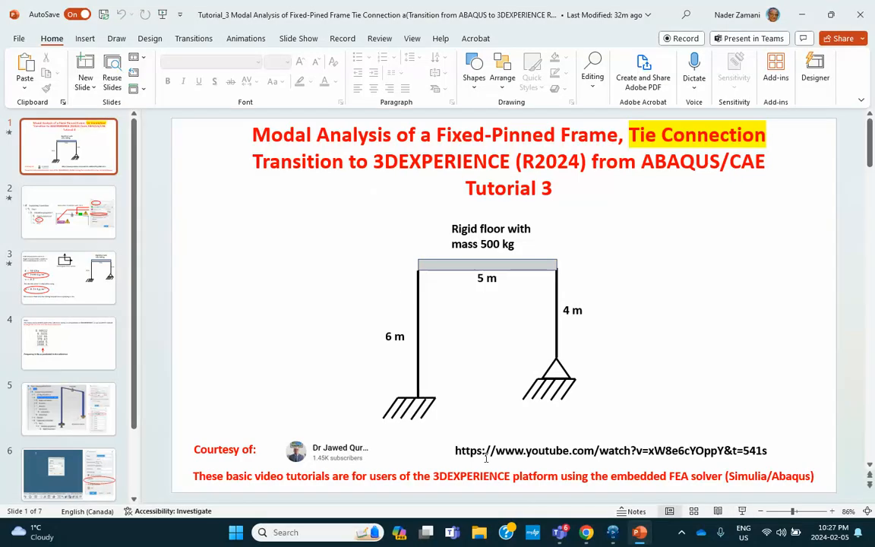
{"action": "left_click", "coordinate": [612, 532]}
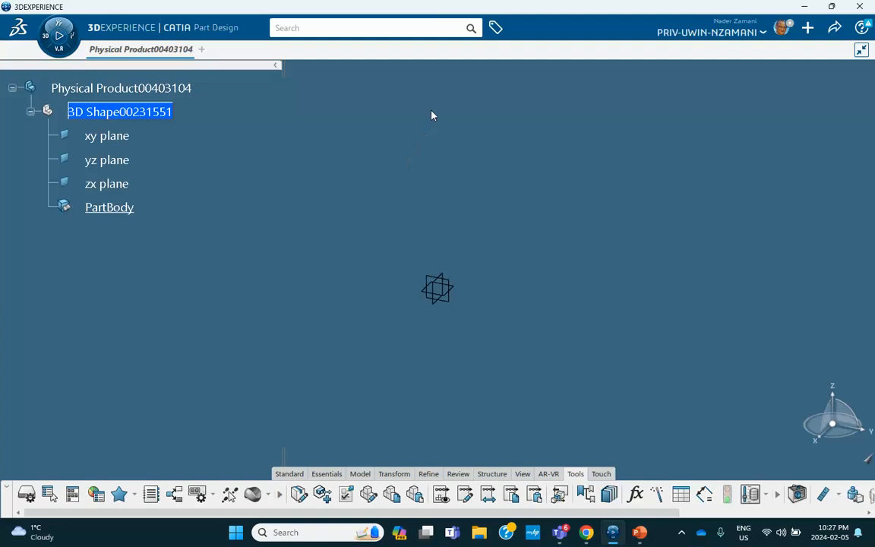
{"action": "middle_click_drag", "start_coordinate": [351, 194], "coordinate": [301, 212]}
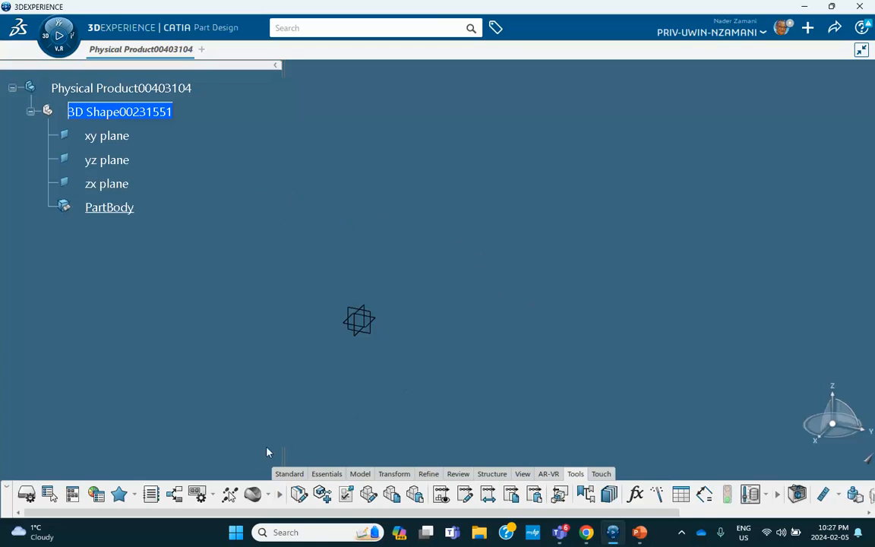
{"action": "left_click", "coordinate": [326, 476]}
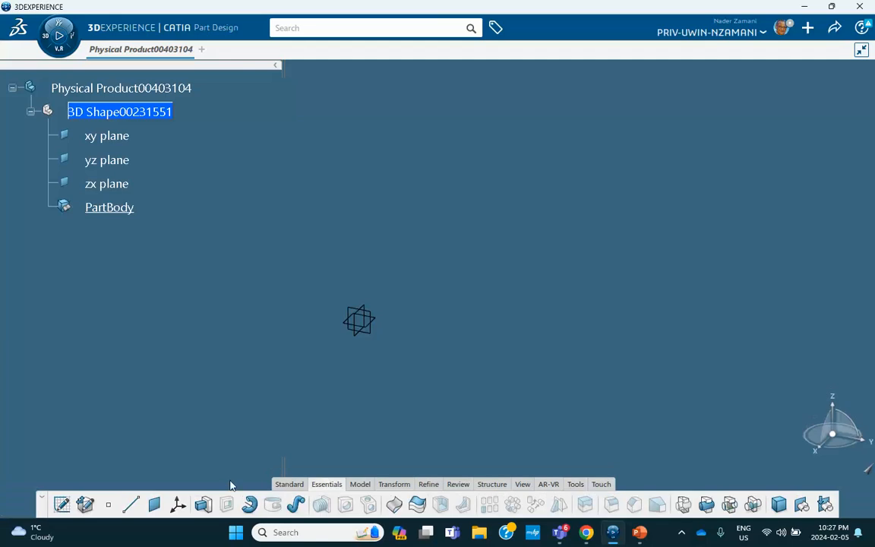
{"action": "left_click", "coordinate": [108, 505]}
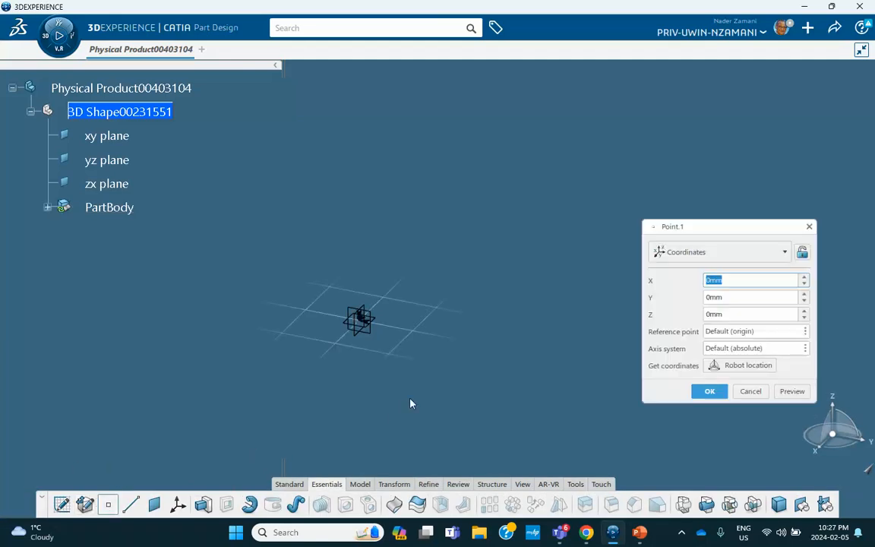
{"action": "left_click", "coordinate": [711, 392]}
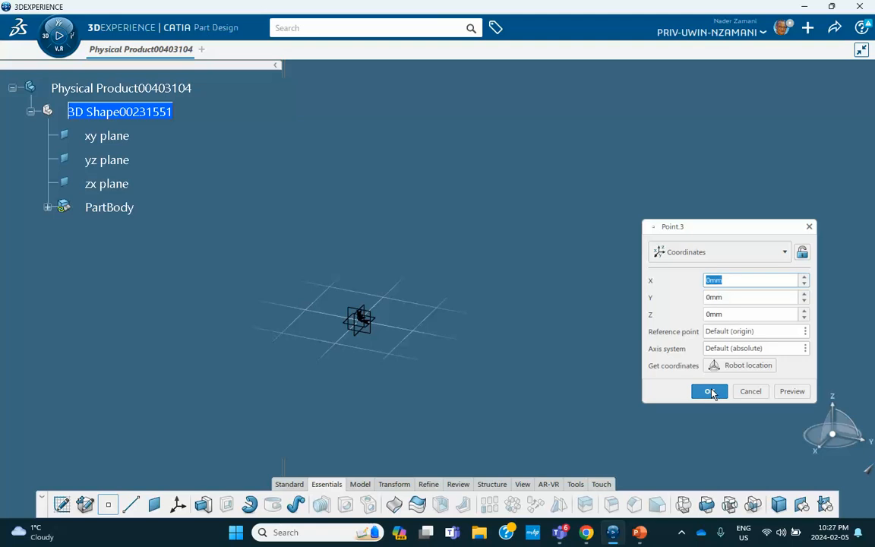
{"action": "left_click", "coordinate": [711, 392]}
{"action": "left_click", "coordinate": [750, 391]}
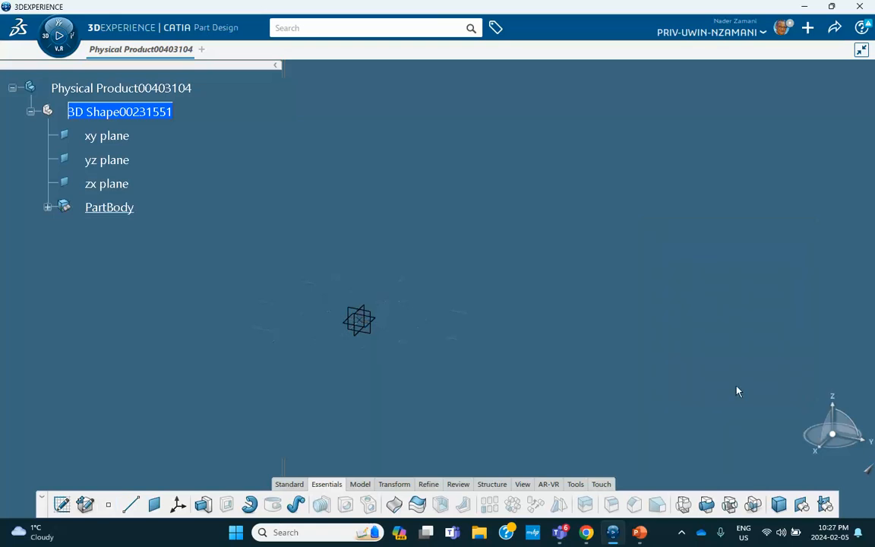
{"action": "left_click", "coordinate": [49, 208]}
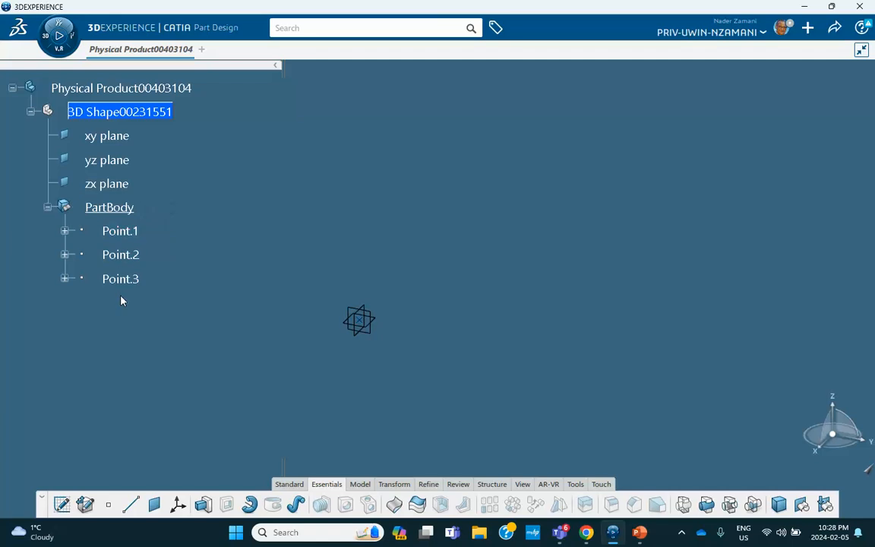
{"action": "key", "text": "ctrl+z"}
{"action": "key", "text": "ctrl+z"}
{"action": "key", "text": "ctrl+z"}
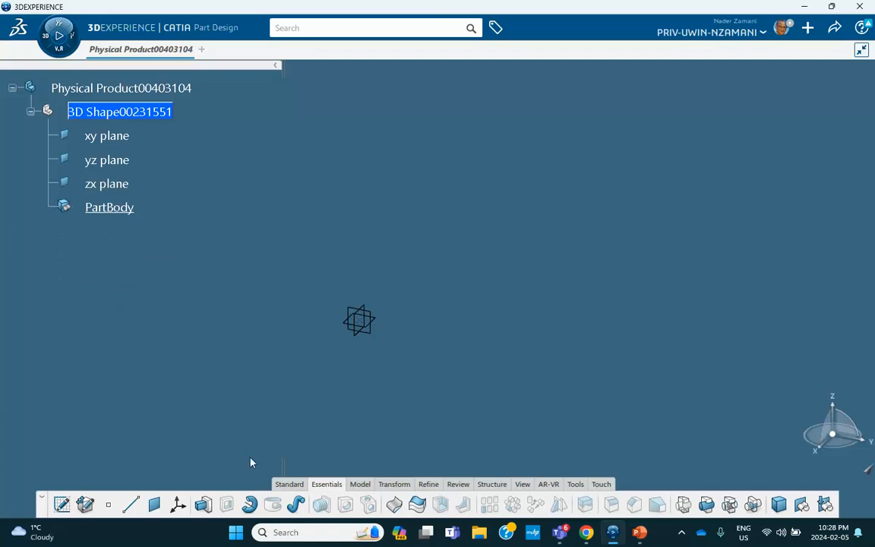
Create two coordinate points in the PartBody, one at the origin and one at Z 6000 mm.
{"action": "left_click", "coordinate": [107, 504]}
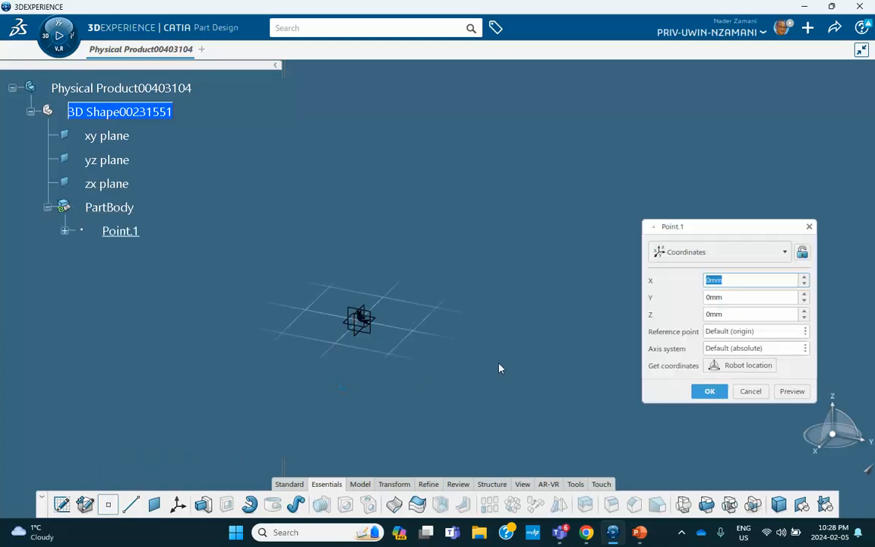
{"action": "left_click", "coordinate": [710, 392]}
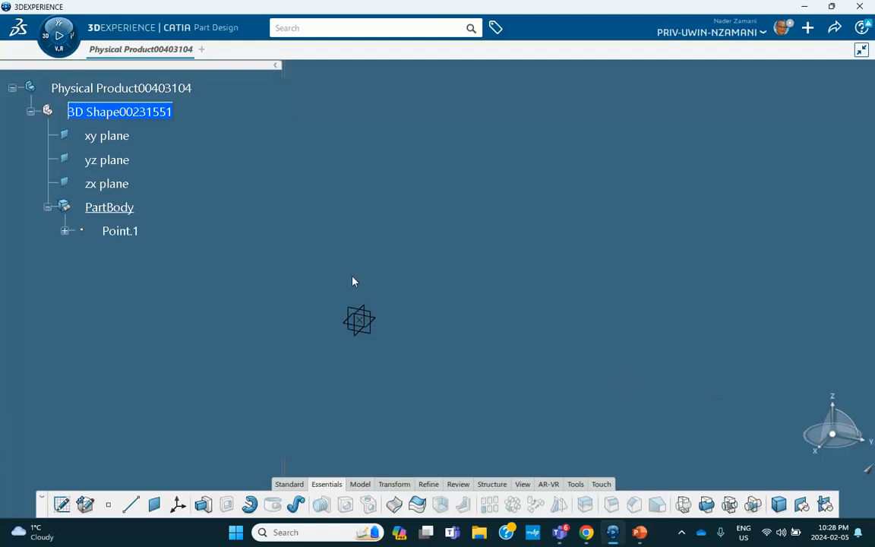
{"action": "left_click", "coordinate": [108, 505]}
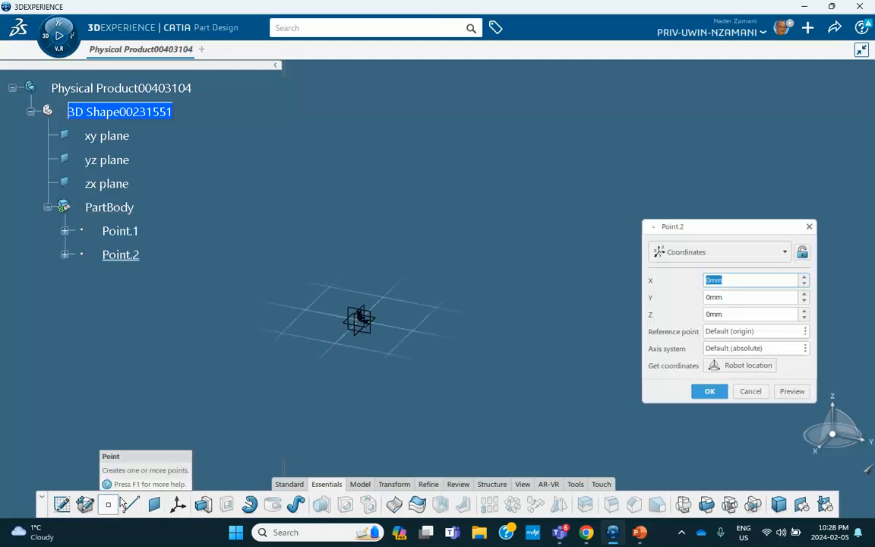
{"action": "left_click", "coordinate": [733, 312]}
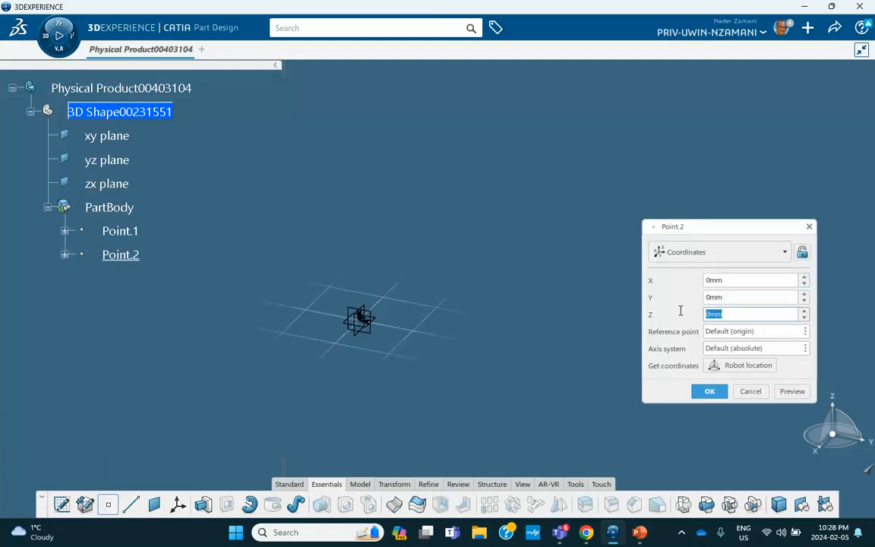
{"action": "type", "text": "6000"}
{"action": "left_click", "coordinate": [710, 391]}
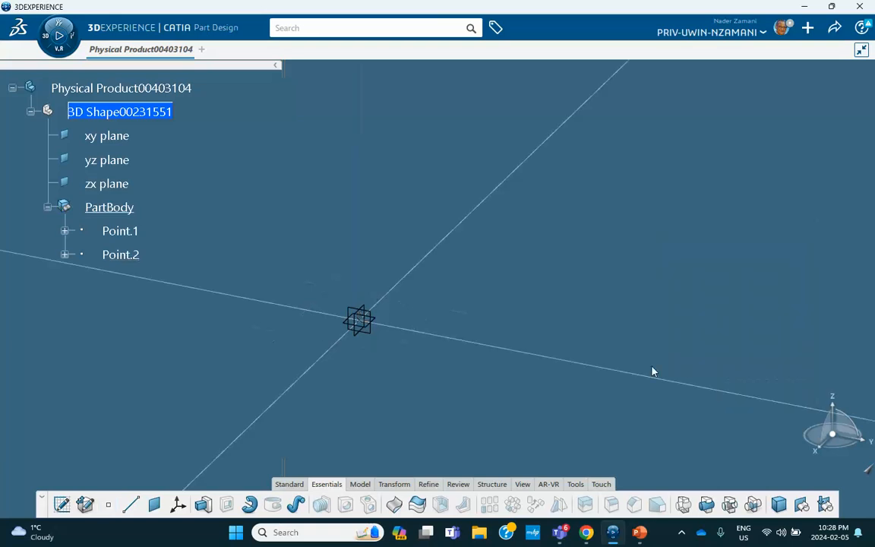
Create the third coordinate point at X 0 mm, Y 5000 mm, Z 6000 mm.
{"action": "left_click", "coordinate": [522, 483]}
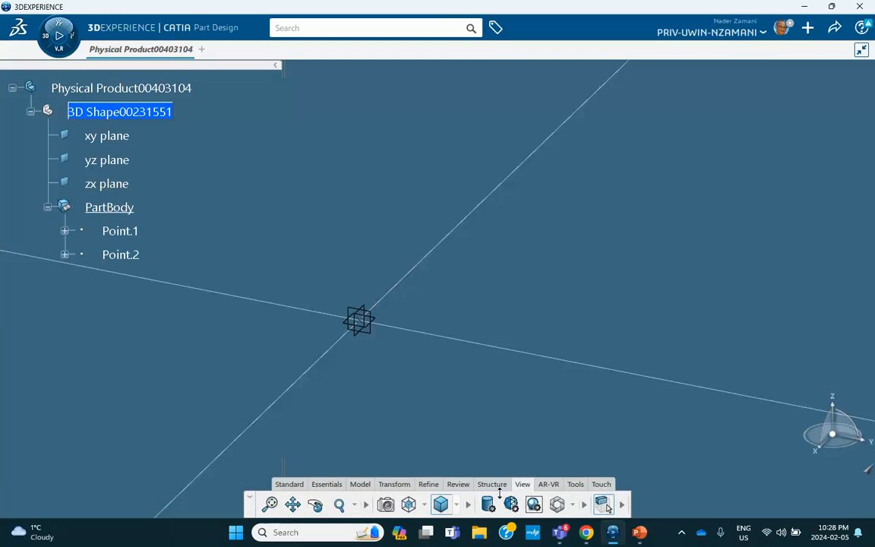
{"action": "left_click", "coordinate": [270, 505]}
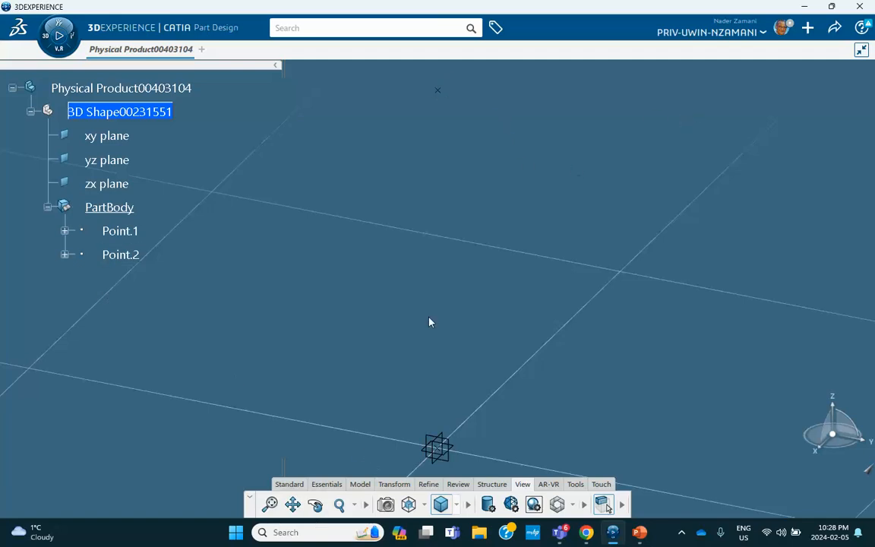
{"action": "left_click", "coordinate": [328, 483]}
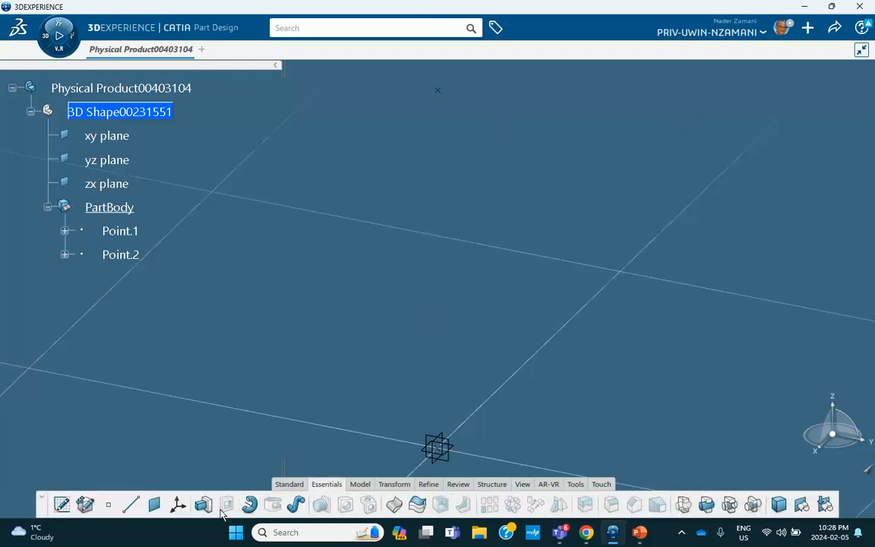
{"action": "left_click", "coordinate": [108, 504]}
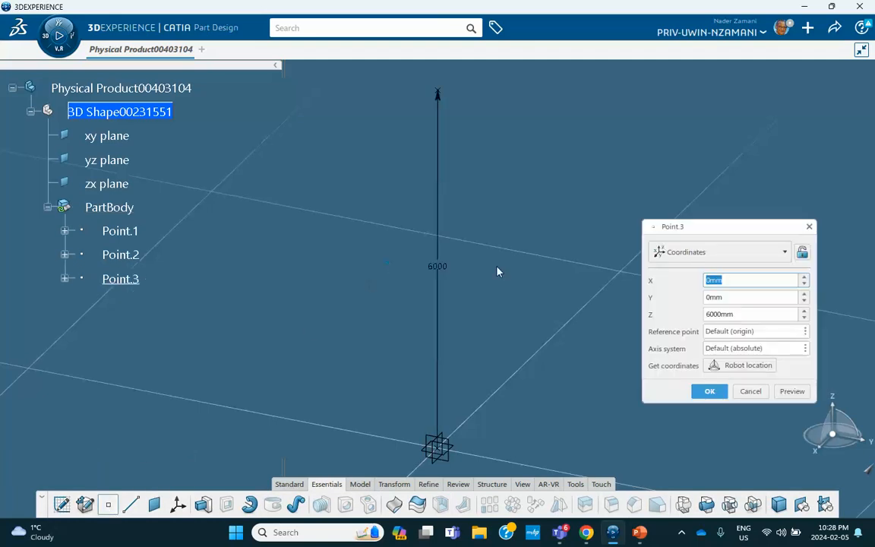
{"action": "left_click", "coordinate": [710, 297]}
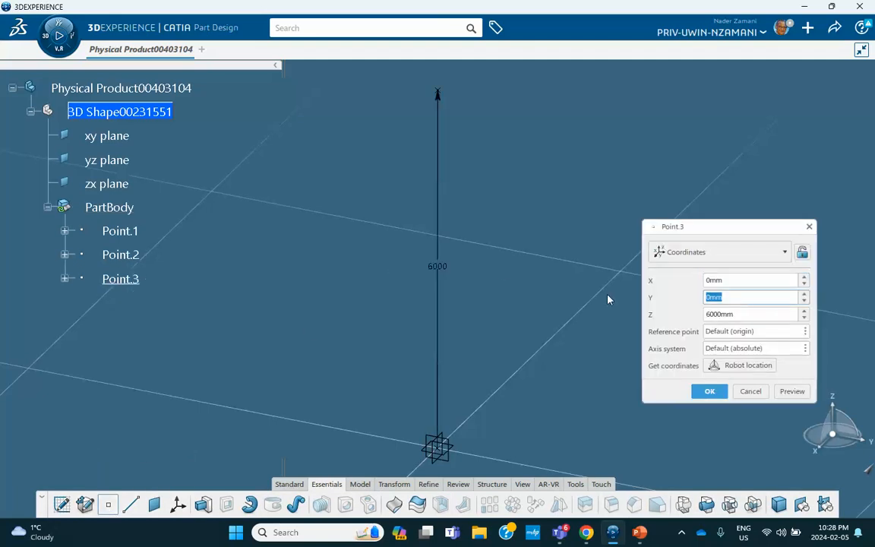
{"action": "type", "text": "5000"}
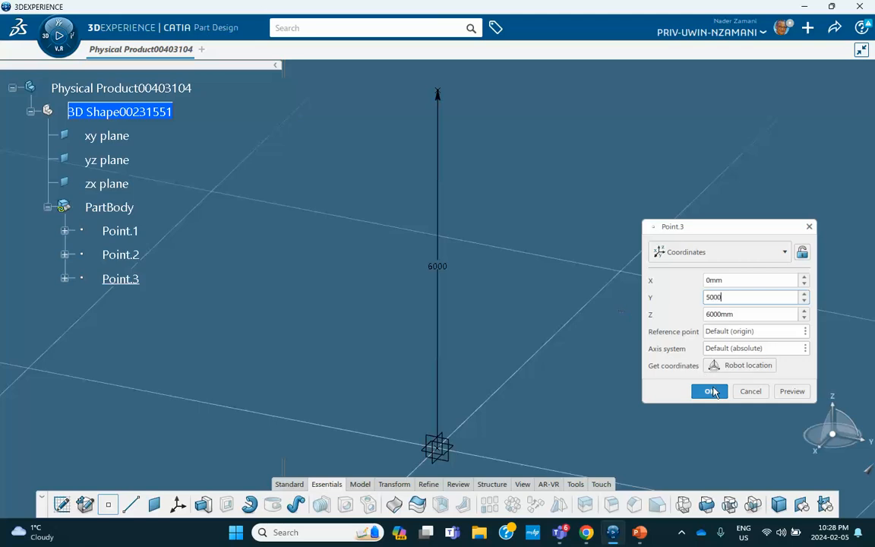
{"action": "left_click", "coordinate": [710, 392]}
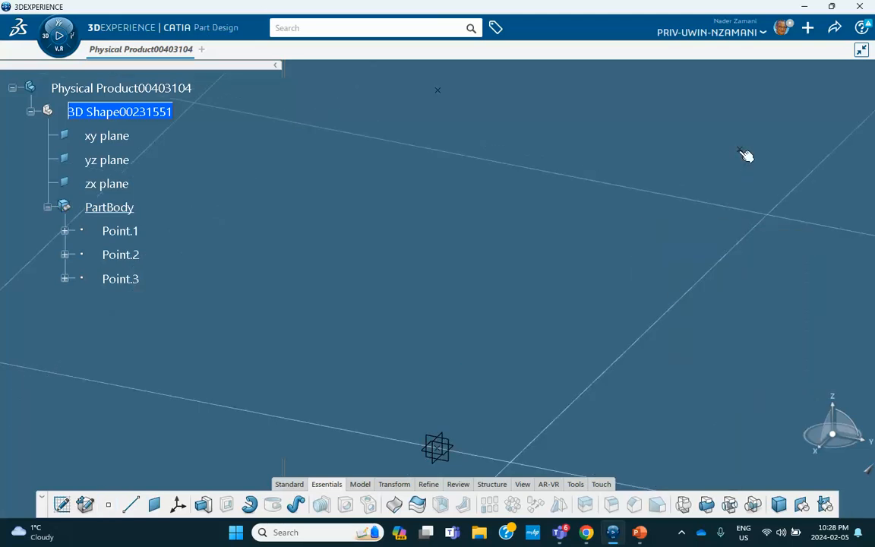
Create the fourth coordinate point at X 0 mm, Y 5000 mm, Z 2000 mm.
{"action": "left_click", "coordinate": [108, 505]}
{"action": "left_click_drag", "start_coordinate": [752, 315], "coordinate": [648, 305]}
{"action": "type", "text": "4"}
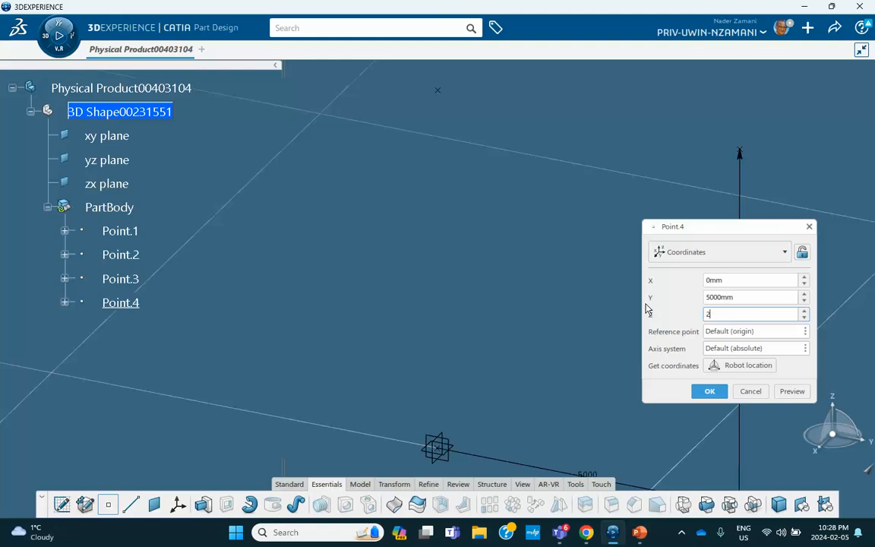
{"action": "type", "text": "000"}
{"action": "left_click", "coordinate": [705, 391]}
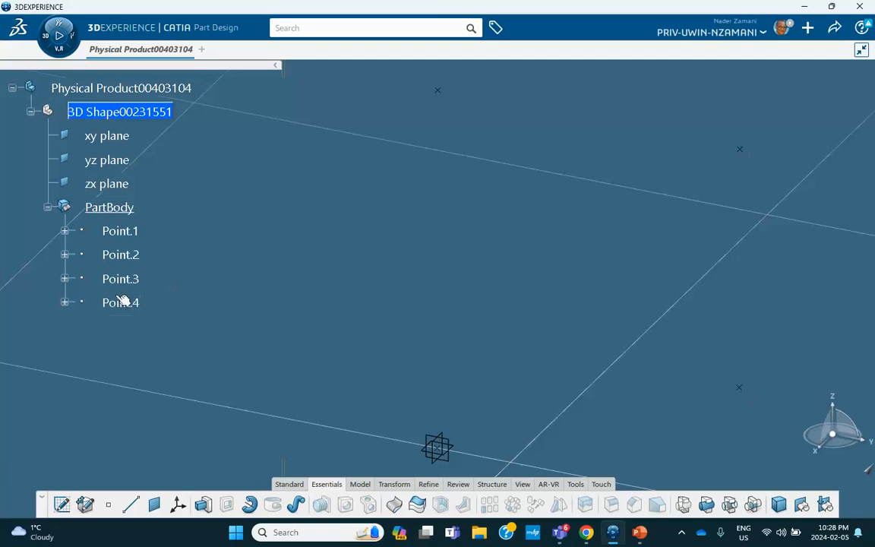
Create the fifth coordinate point at X 1000 mm, Y 5000 mm, Z 2000 mm.
{"action": "left_click", "coordinate": [107, 505]}
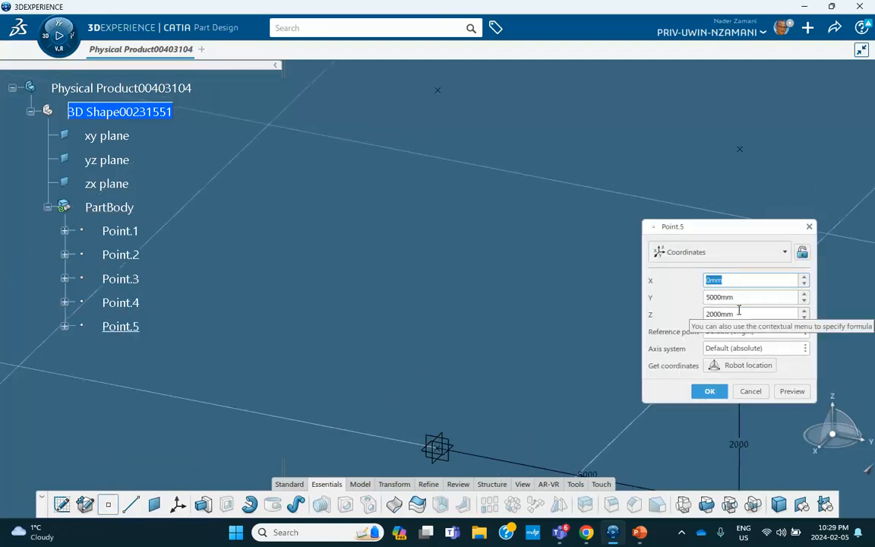
{"action": "type", "text": "1"}
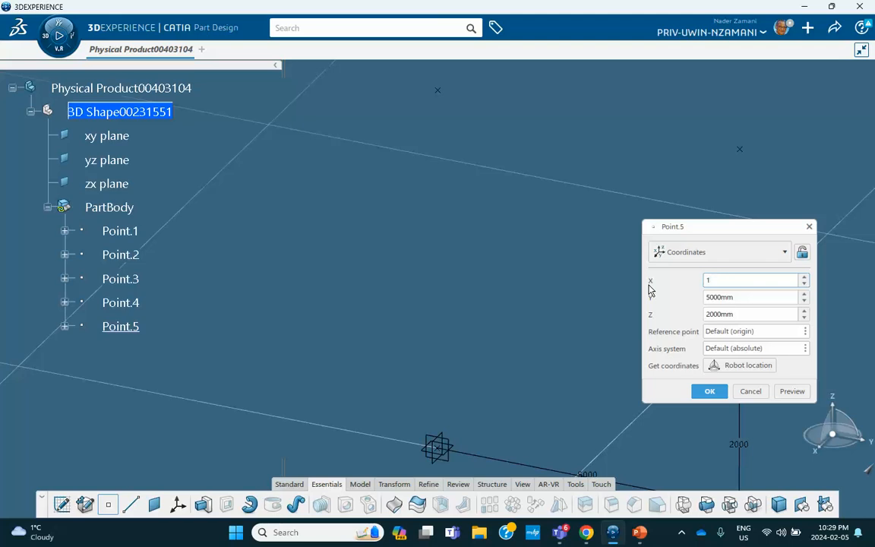
{"action": "type", "text": "000"}
{"action": "left_click", "coordinate": [709, 392]}
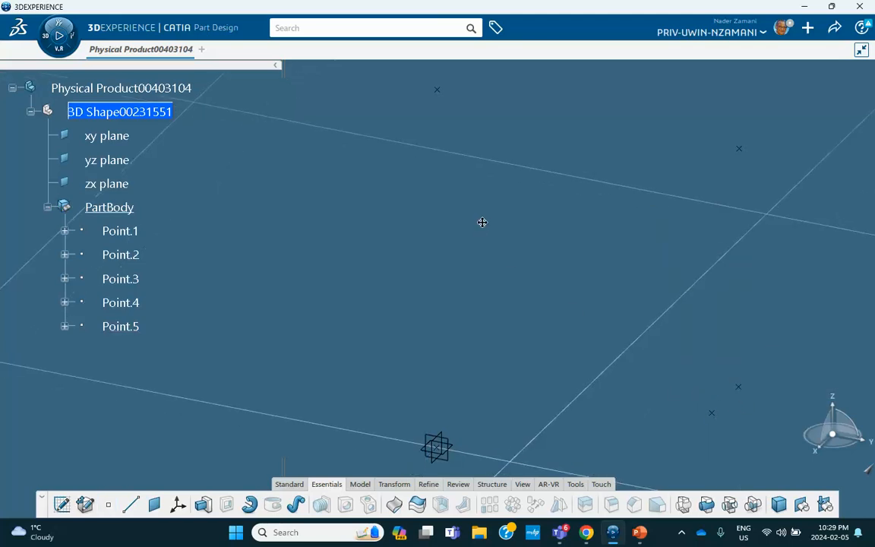
Create a point-to-point line from Point.1 at the origin up to Point.2 as the tall column.
{"action": "left_click", "coordinate": [131, 506]}
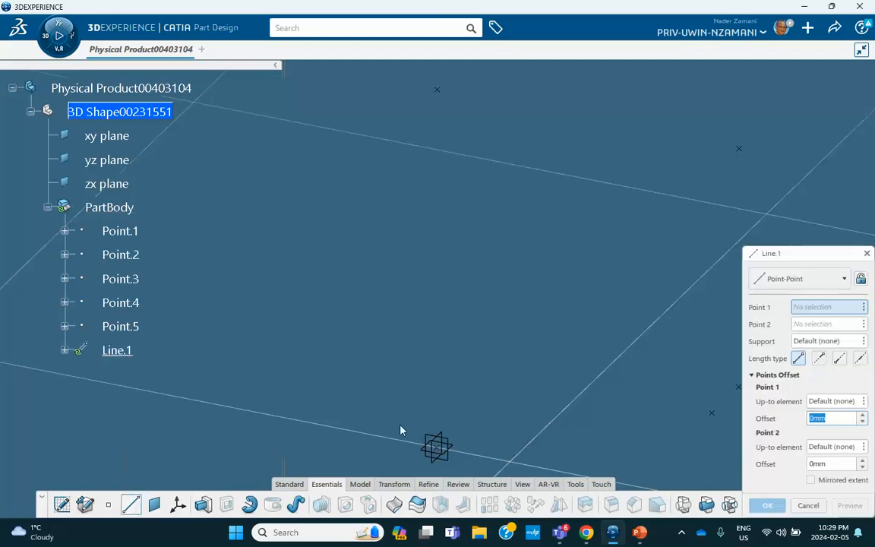
{"action": "left_click", "coordinate": [439, 448]}
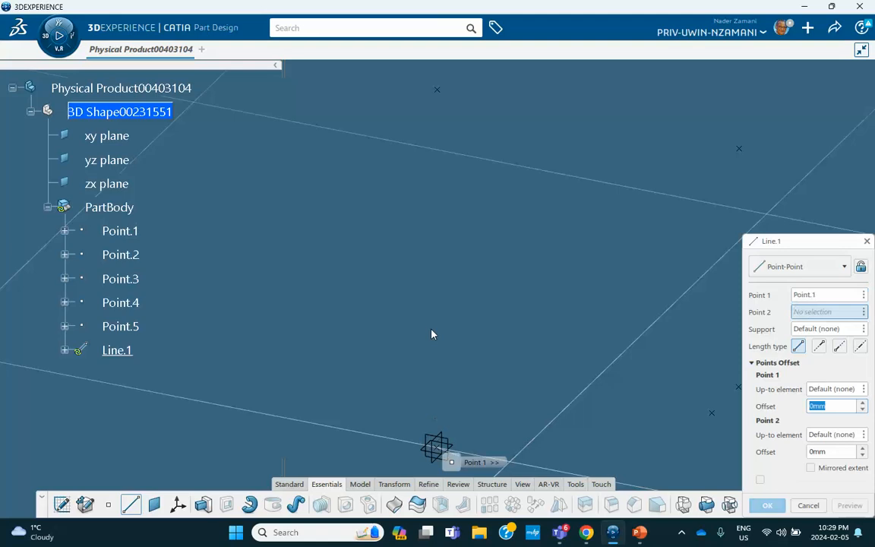
{"action": "left_click", "coordinate": [437, 89]}
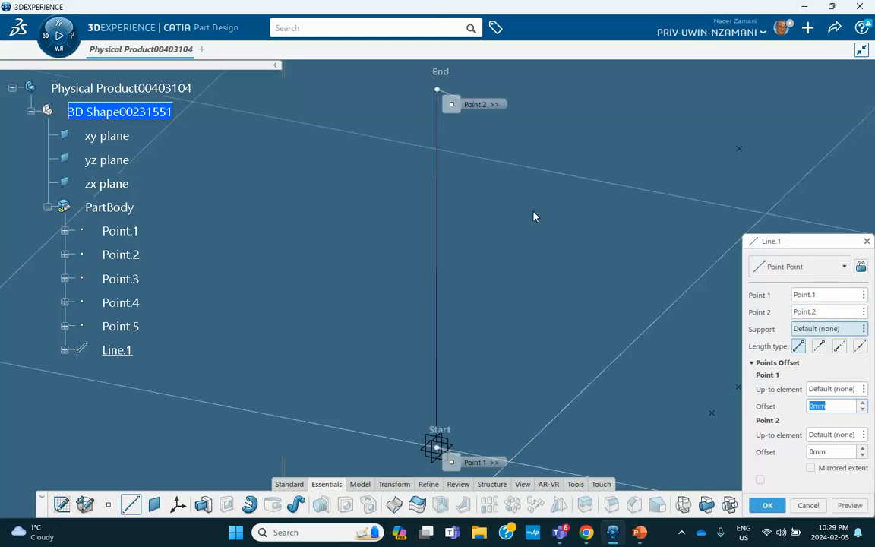
{"action": "left_click", "coordinate": [767, 505]}
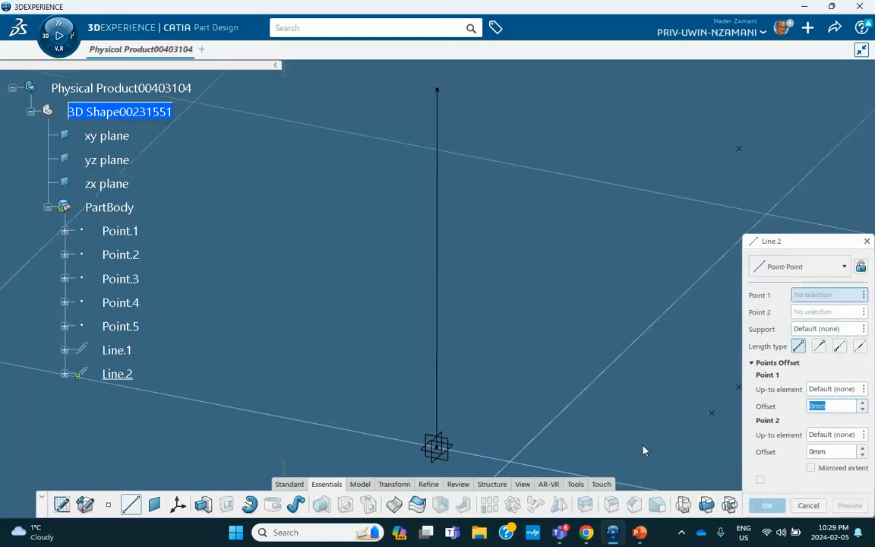
Create a point-to-point line from Point.2 to Point.3 as the frame's horizontal beam.
{"action": "left_click", "coordinate": [439, 92]}
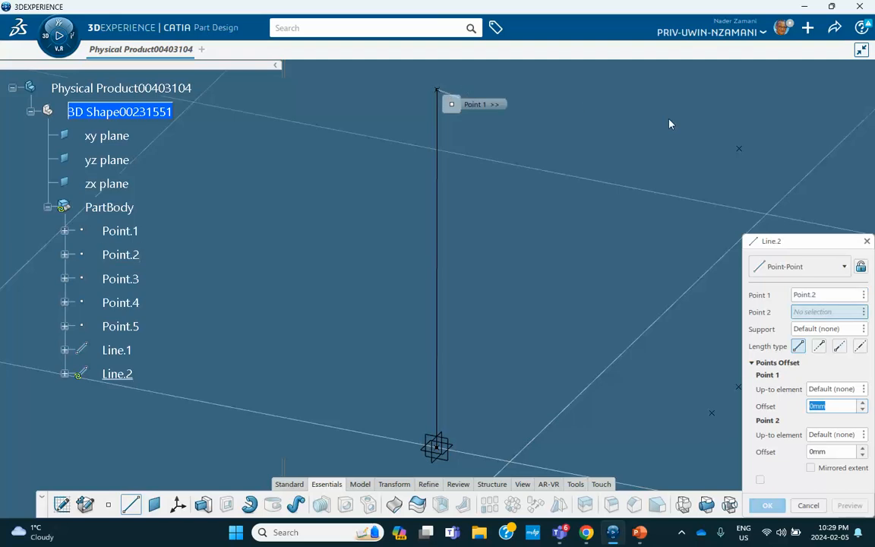
{"action": "left_click", "coordinate": [741, 150]}
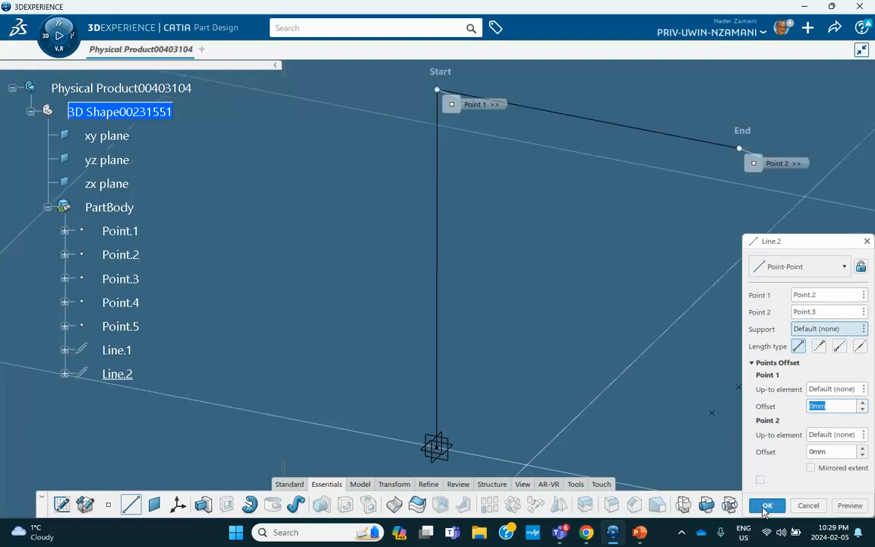
{"action": "left_click", "coordinate": [767, 505]}
Create a point-to-point line from Point.3 down to Point.4 as the frame's short column.
{"action": "middle_click_drag", "start_coordinate": [652, 314], "coordinate": [531, 287]}
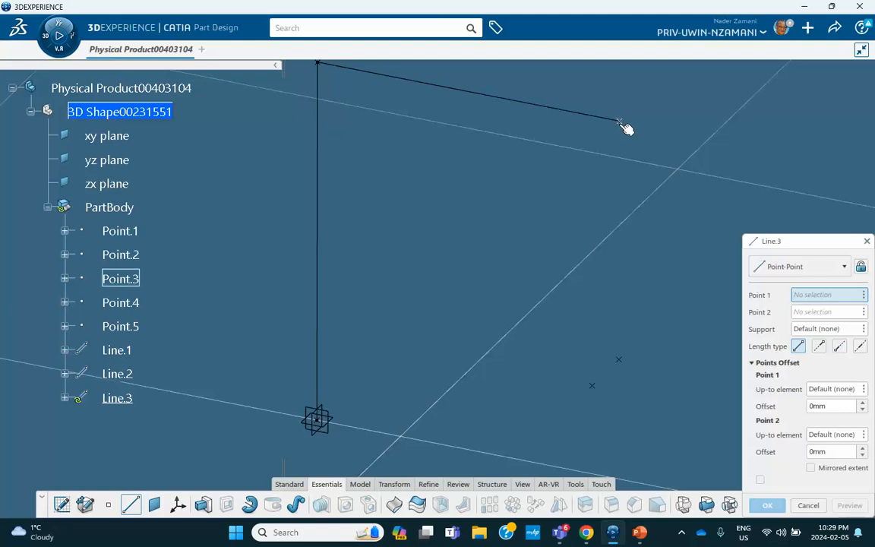
{"action": "left_click", "coordinate": [620, 121]}
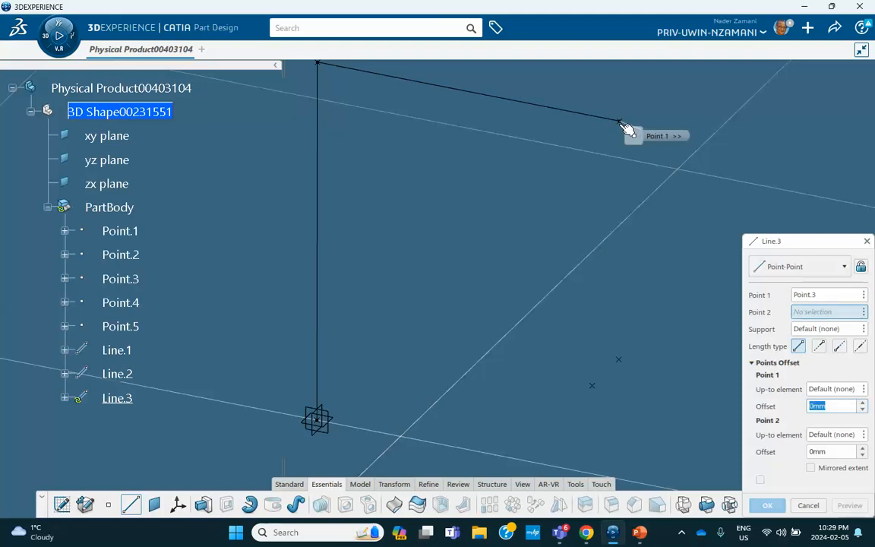
{"action": "left_click", "coordinate": [619, 361]}
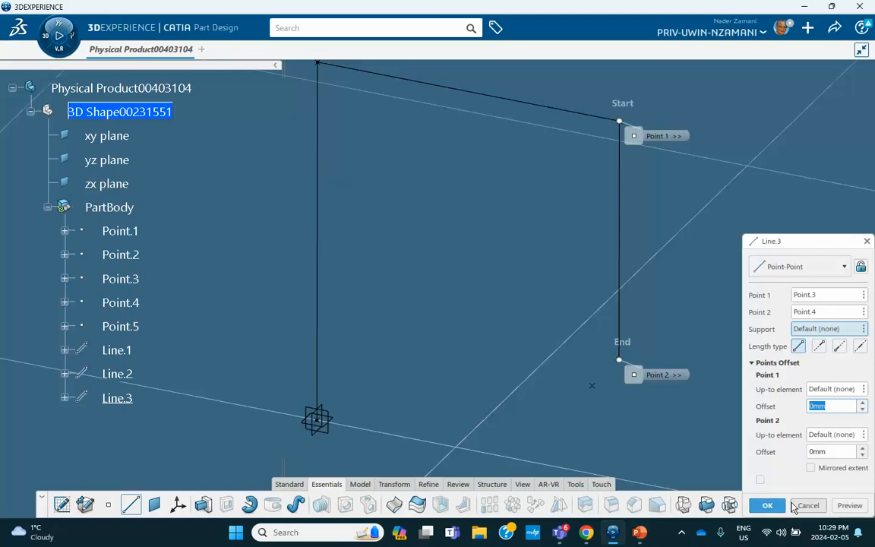
{"action": "left_click", "coordinate": [769, 506]}
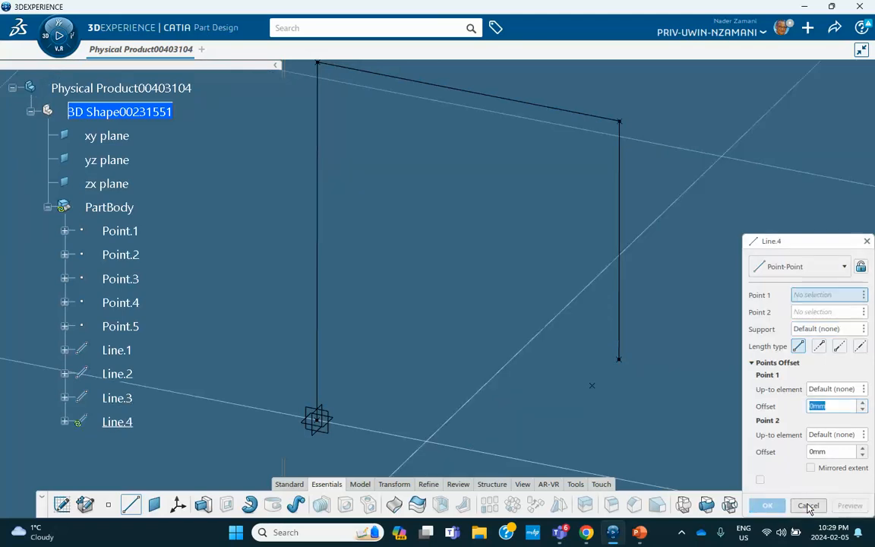
{"action": "left_click", "coordinate": [806, 505]}
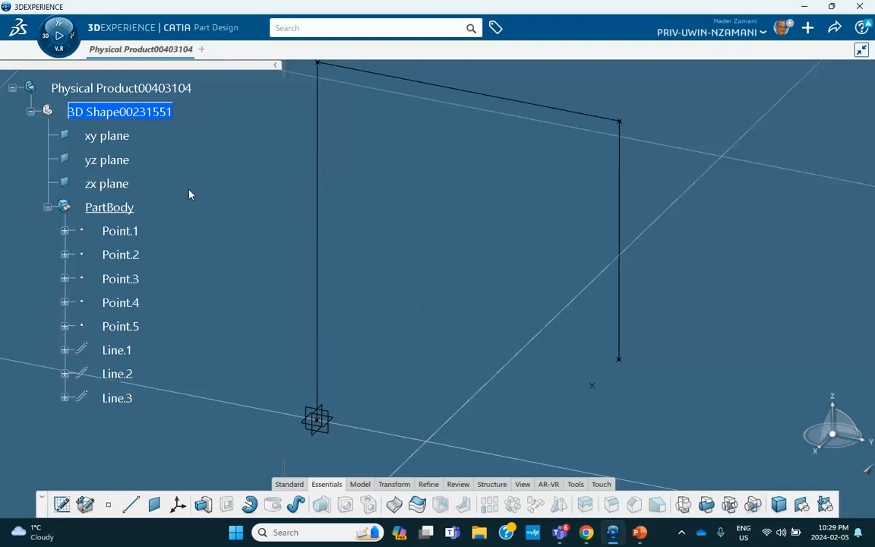
Hide the four frame points, Point.1 to Point.4, leaving Point.5 shown.
{"action": "left_click", "coordinate": [121, 232]}
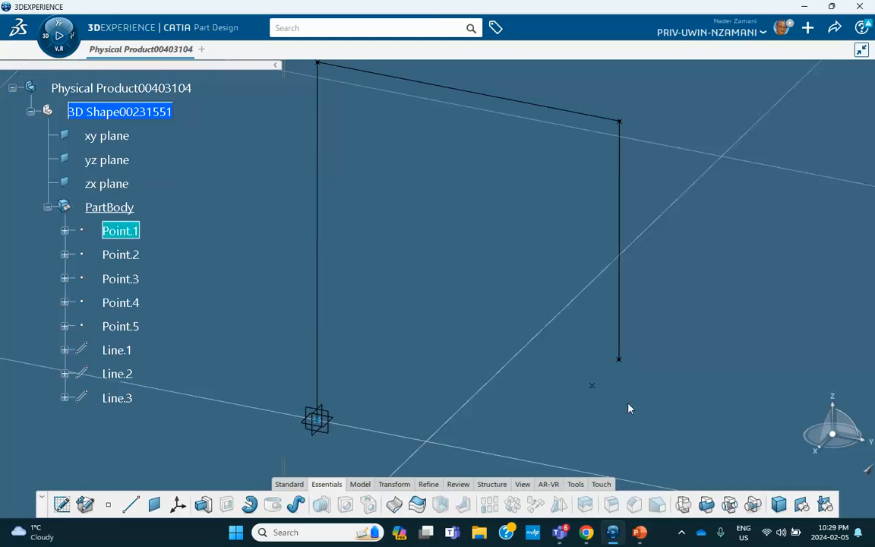
{"action": "left_click", "coordinate": [139, 303]}
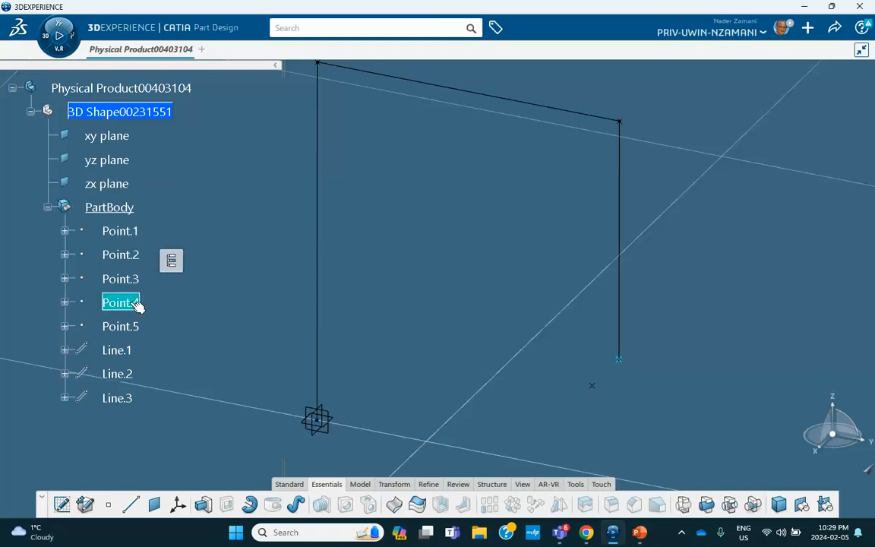
{"action": "left_click", "coordinate": [120, 233]}
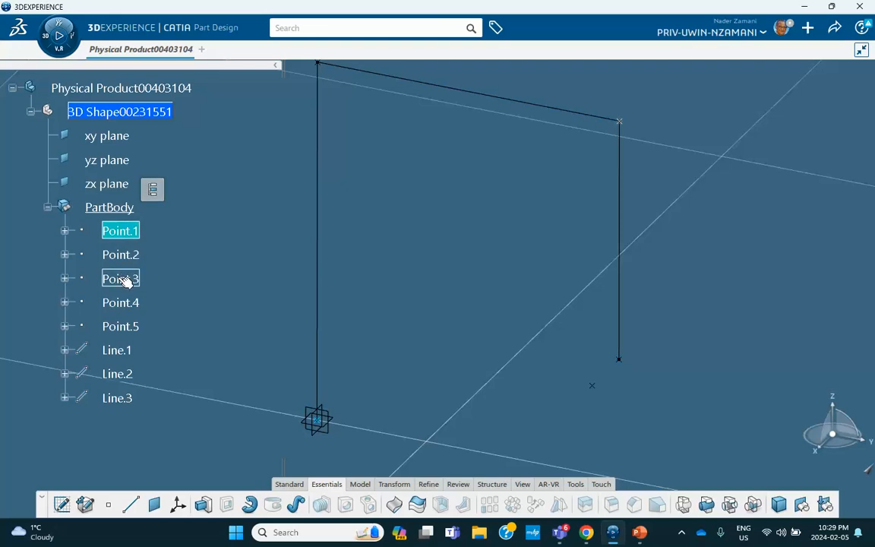
{"action": "left_click", "coordinate": [126, 303], "text": "shift"}
{"action": "right_click", "coordinate": [121, 255]}
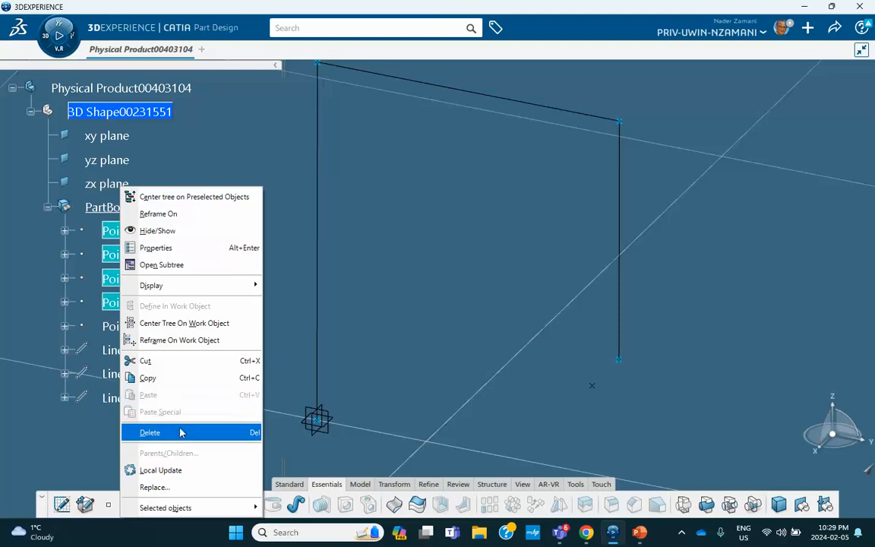
{"action": "left_click", "coordinate": [157, 231]}
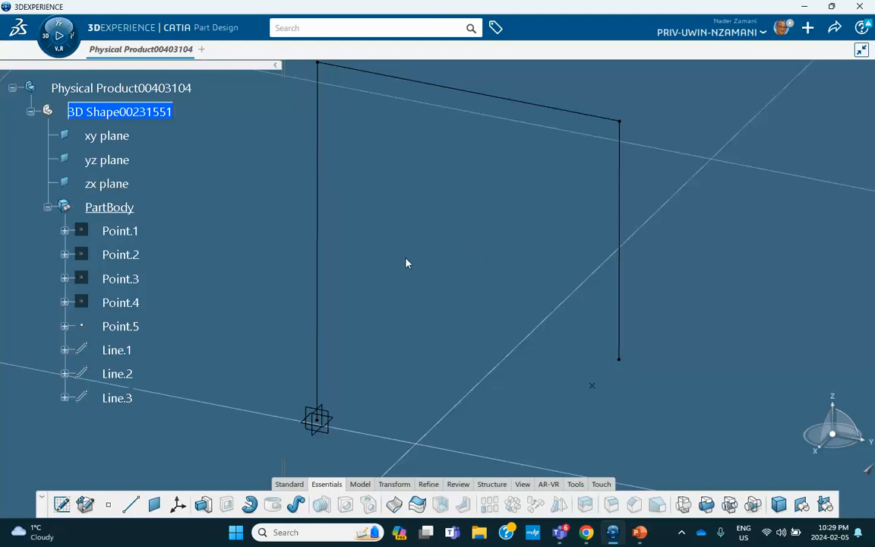
{"action": "middle_click_drag", "start_coordinate": [407, 262], "coordinate": [386, 299]}
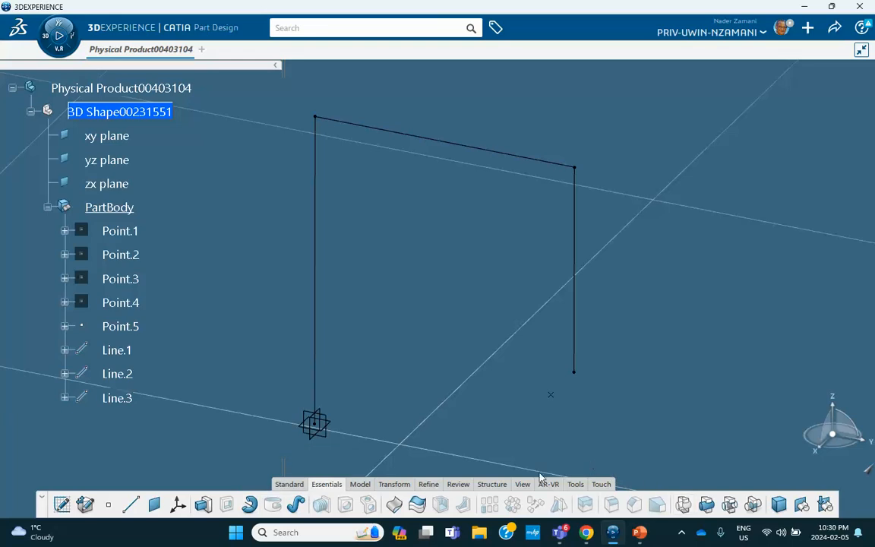
Create one core material named Feb 5, 2024 Frame with only the simulation domain included.
{"action": "left_click", "coordinate": [575, 484]}
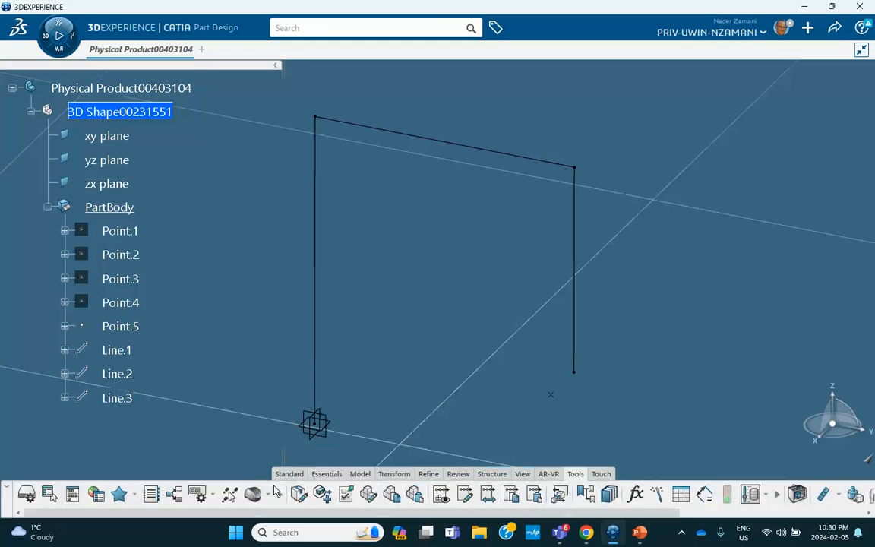
{"action": "left_click", "coordinate": [268, 494]}
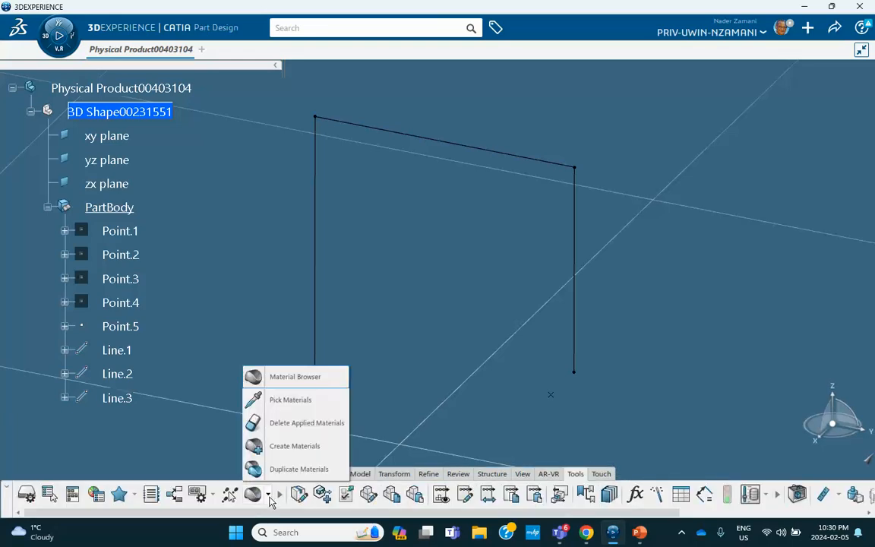
{"action": "left_click", "coordinate": [278, 448]}
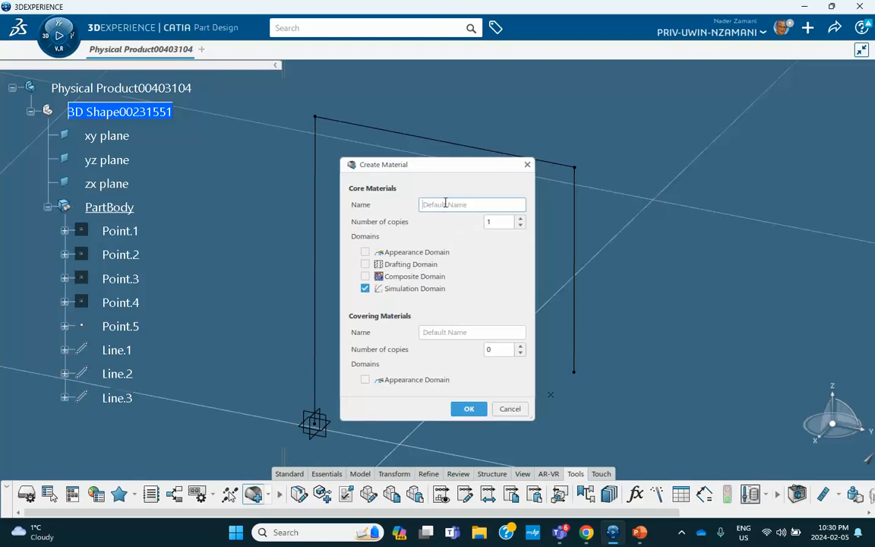
{"action": "type", "text": "Feb 5, 2"}
{"action": "type", "text": "me"}
{"action": "left_click", "coordinate": [469, 409]}
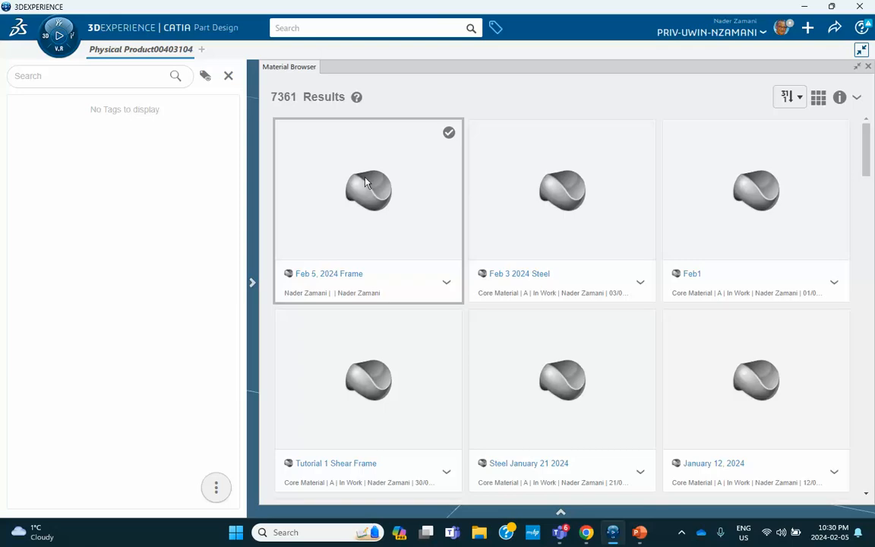
Apply the Feb 5, 2024 Frame material to the physical product and close the material browser.
{"action": "left_click", "coordinate": [454, 287]}
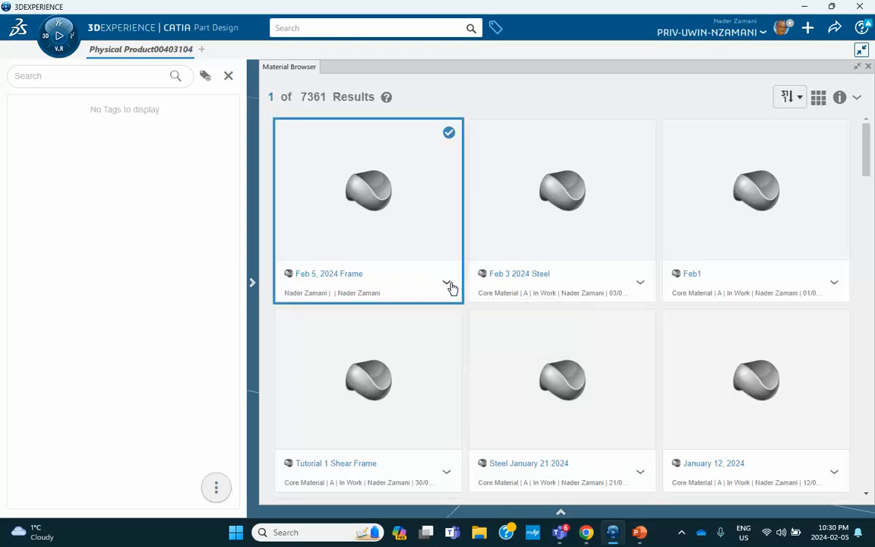
{"action": "left_click", "coordinate": [487, 339]}
{"action": "left_click", "coordinate": [868, 66]}
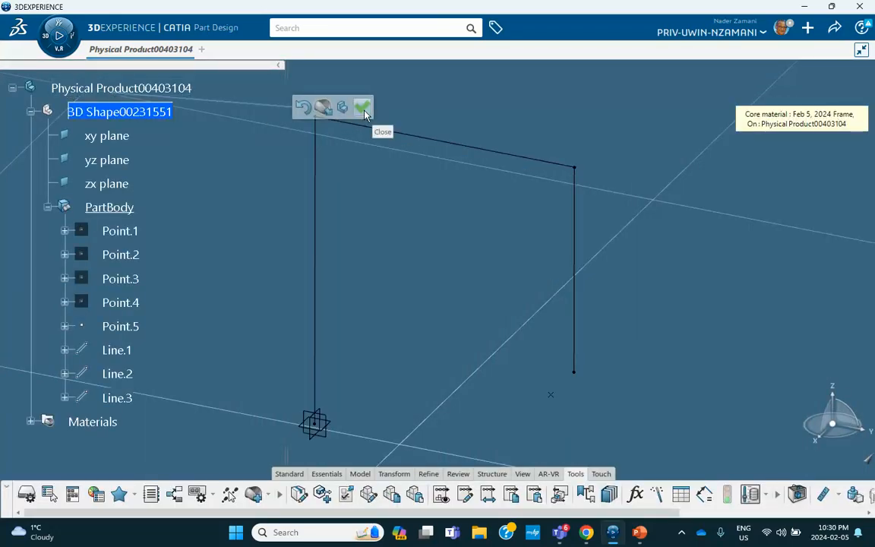
{"action": "left_click", "coordinate": [361, 107]}
Open the simulation domain definition of the Feb 5, 2024 Frame material for editing.
{"action": "scroll", "coordinate": [118, 324], "scroll_direction": "down", "scroll_amount": 3}
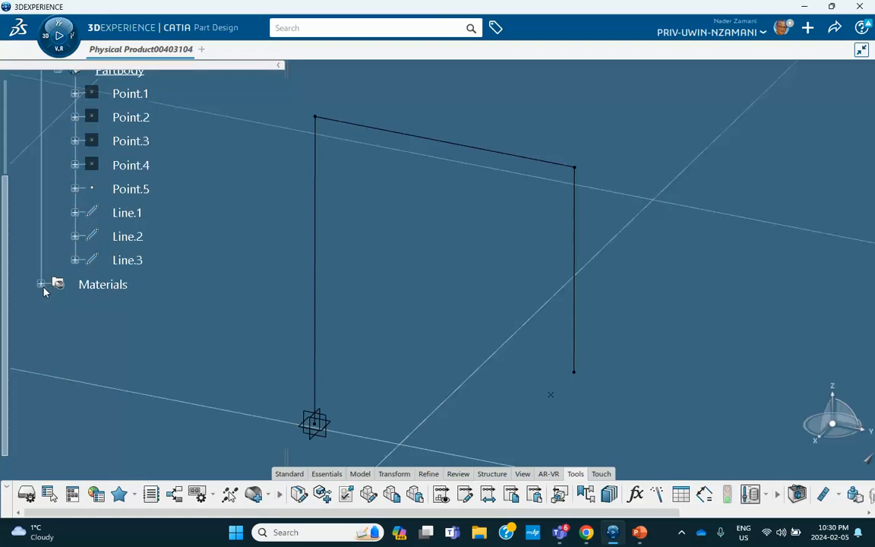
{"action": "left_click", "coordinate": [40, 283]}
{"action": "left_click", "coordinate": [58, 308]}
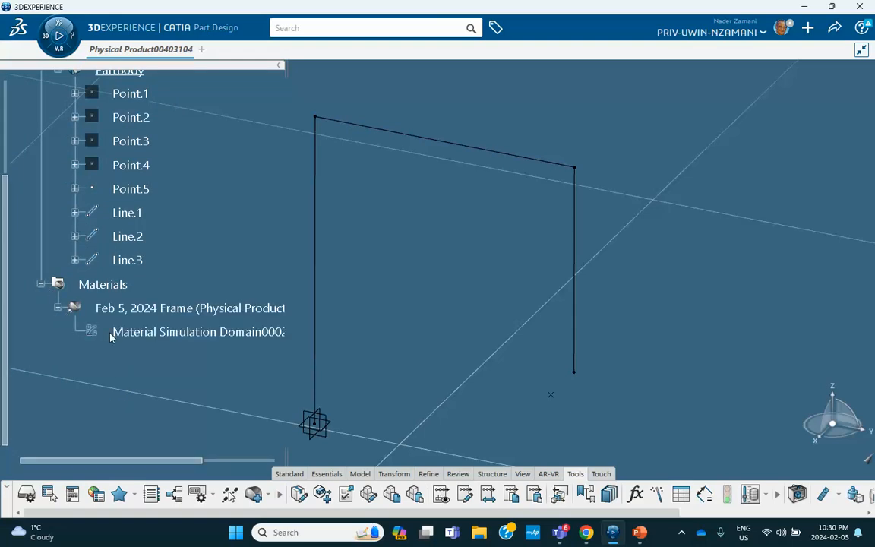
{"action": "left_click", "coordinate": [138, 334]}
{"action": "double_click", "coordinate": [135, 332]}
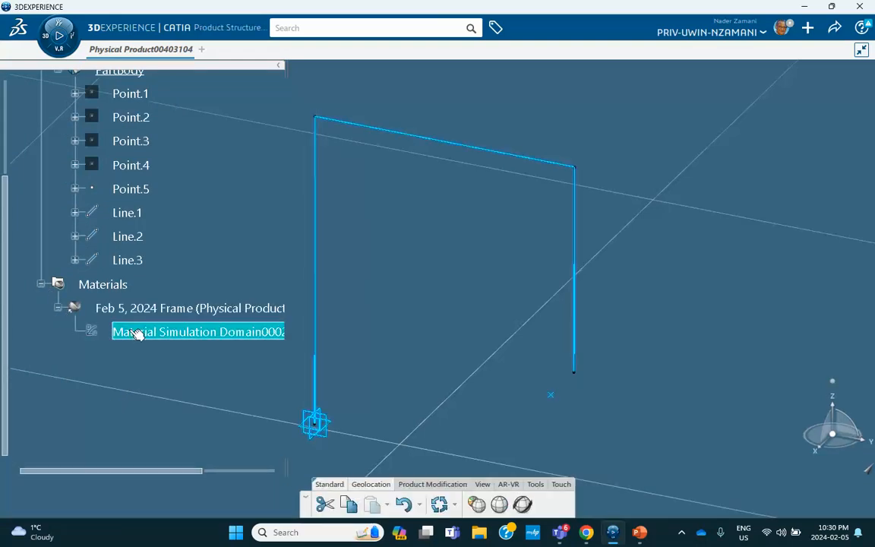
Enable Density in the structural general options of the material and set it to 0.24 kg_m3.
{"action": "left_click", "coordinate": [386, 226]}
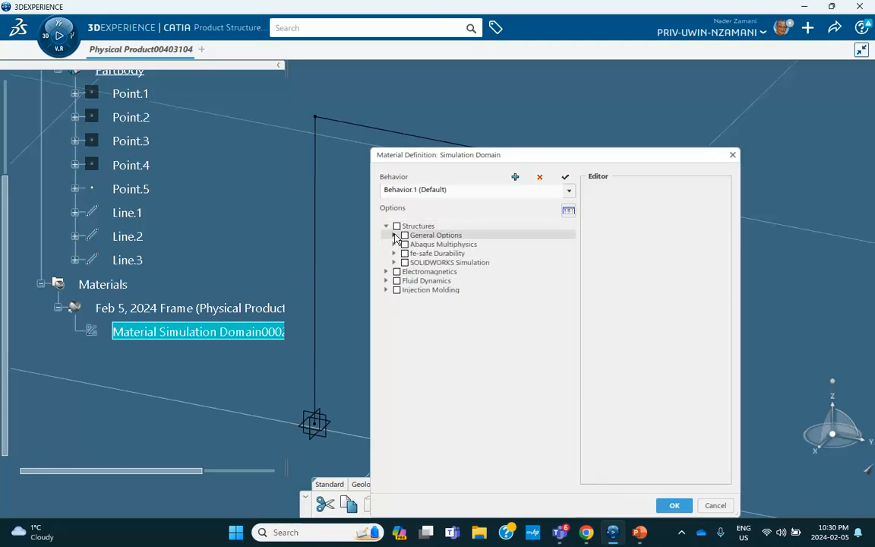
{"action": "left_click", "coordinate": [394, 236]}
{"action": "left_click", "coordinate": [413, 244]}
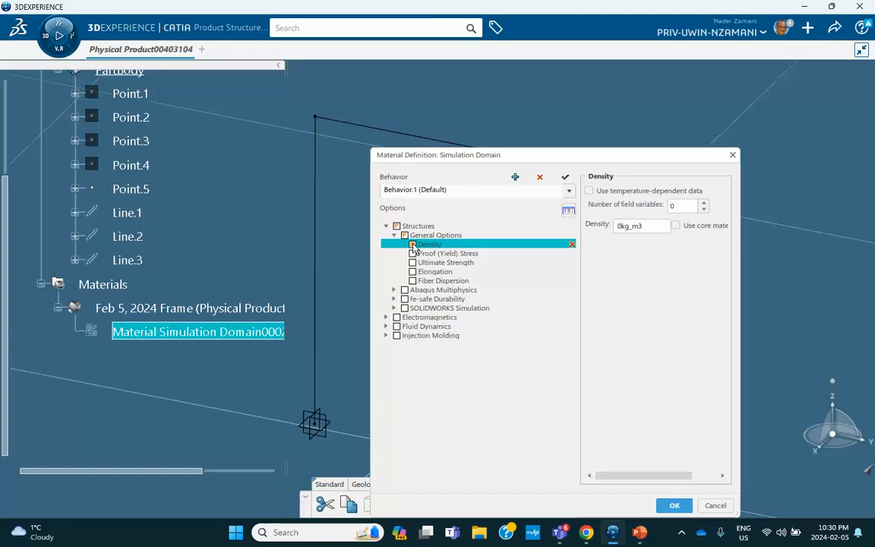
{"action": "double_click", "coordinate": [622, 225]}
{"action": "left_click", "coordinate": [619, 227]}
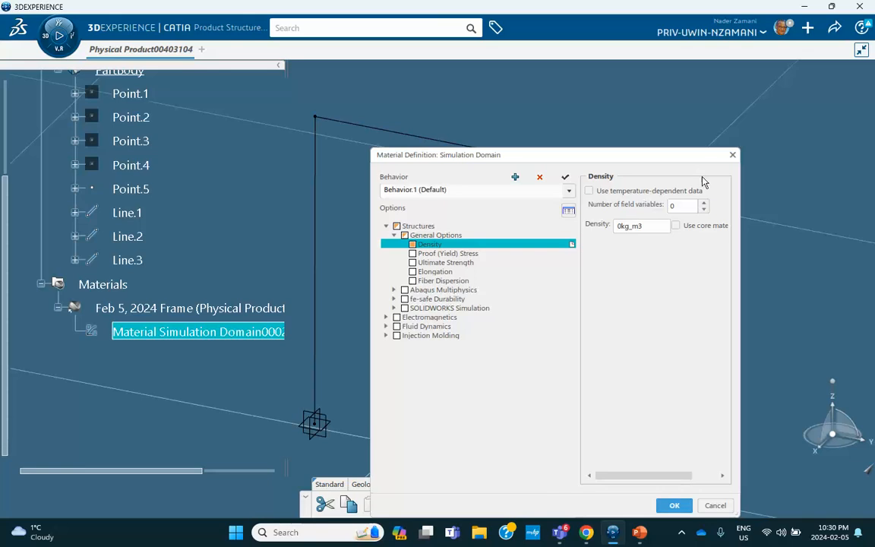
{"action": "double_click", "coordinate": [622, 226]}
{"action": "left_click", "coordinate": [623, 225]}
{"action": "type", "text": ".24"}
Add isotropic Elastic behavior with Young's modulus 3e+010 N_m2 and Poisson's ratio .22, and confirm the material definition.
{"action": "left_click", "coordinate": [394, 290]}
{"action": "left_click", "coordinate": [402, 298]}
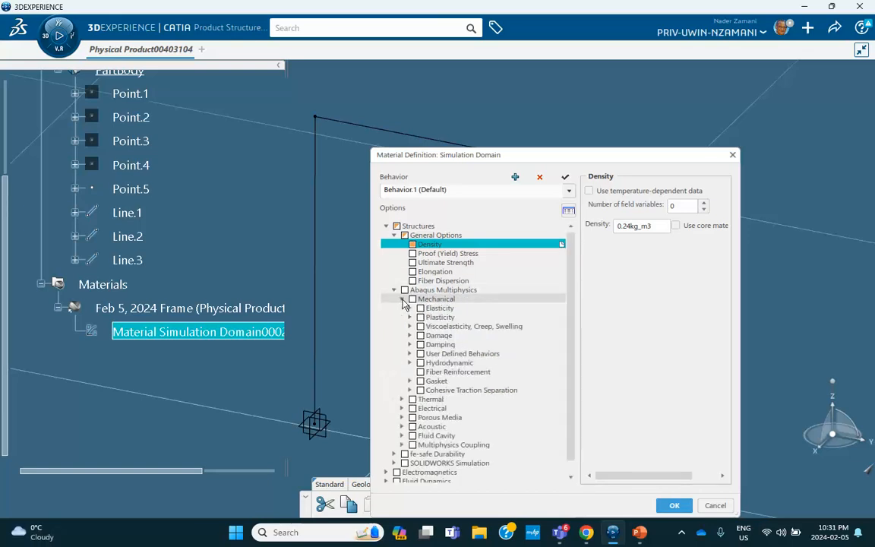
{"action": "left_click", "coordinate": [410, 308]}
{"action": "left_click", "coordinate": [430, 317]}
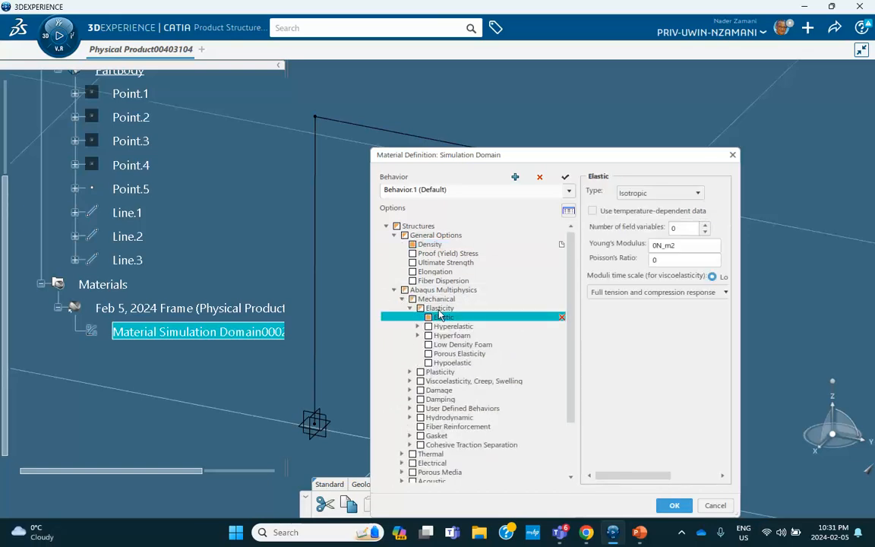
{"action": "double_click", "coordinate": [653, 245]}
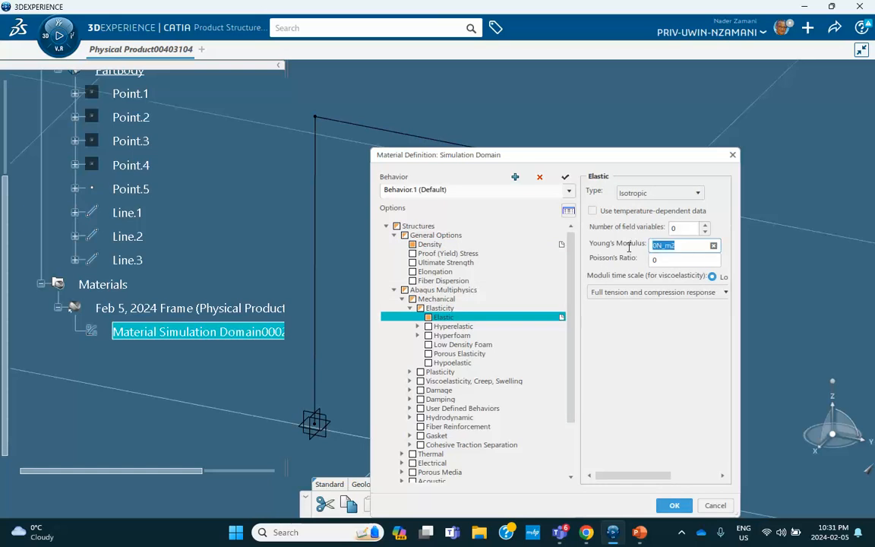
{"action": "type", "text": "3e+01"}
{"action": "left_click", "coordinate": [649, 354]}
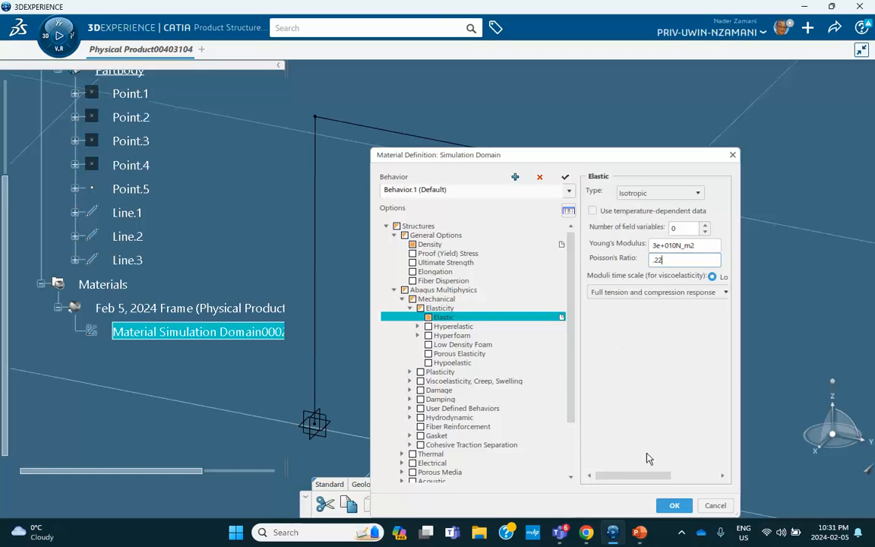
{"action": "left_click", "coordinate": [673, 505]}
Save the model and collapse the PartBody branch of the tree.
{"action": "left_click", "coordinate": [335, 259]}
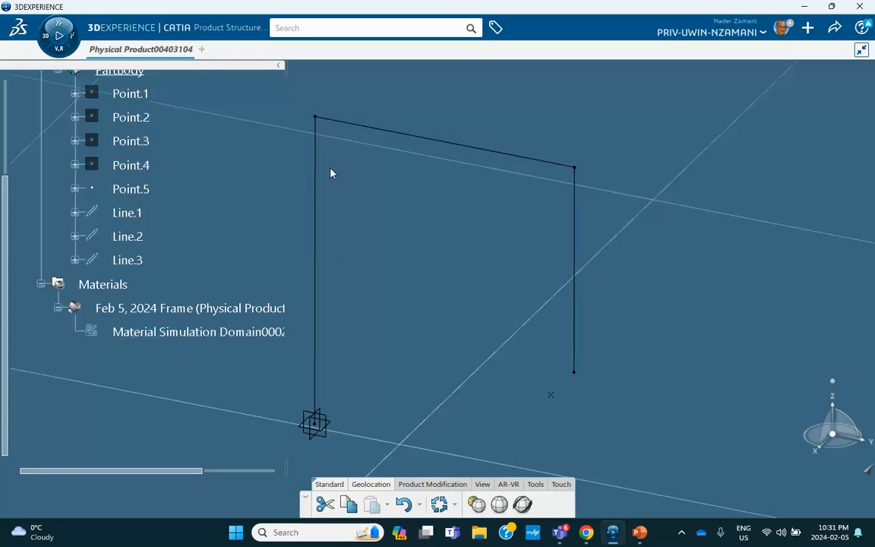
{"action": "left_click", "coordinate": [835, 28]}
{"action": "left_click", "coordinate": [769, 51]}
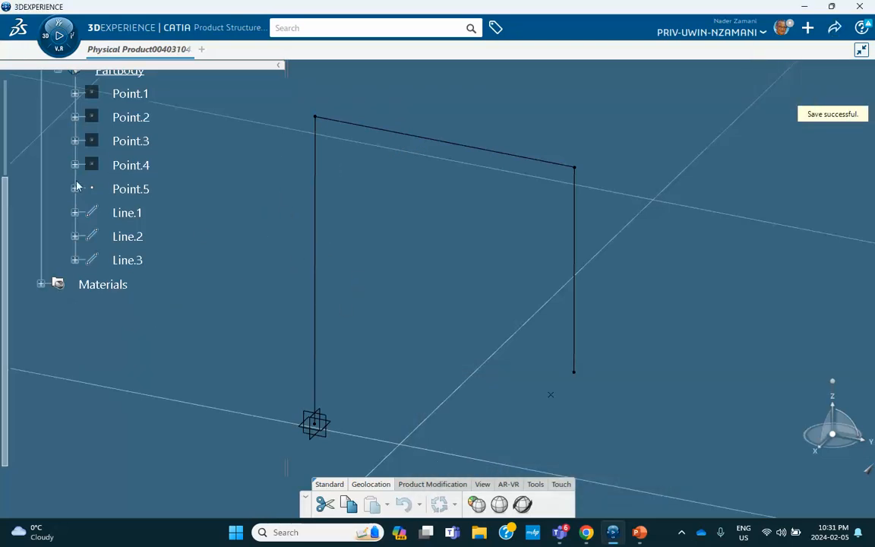
{"action": "scroll", "coordinate": [67, 163], "scroll_direction": "up", "scroll_amount": 2}
{"action": "left_click", "coordinate": [58, 162]}
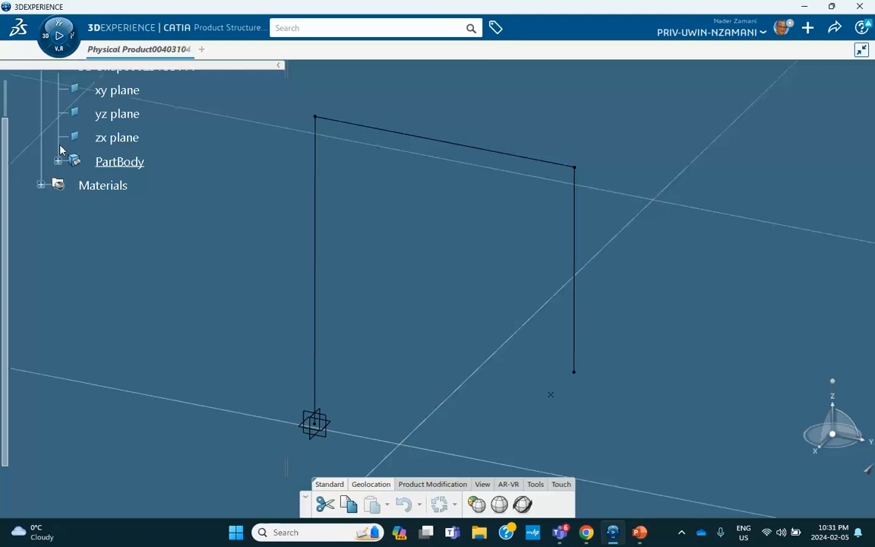
Switch to the Structural Model Creation app and add an Empty FEM to the physical product.
{"action": "left_click", "coordinate": [50, 38]}
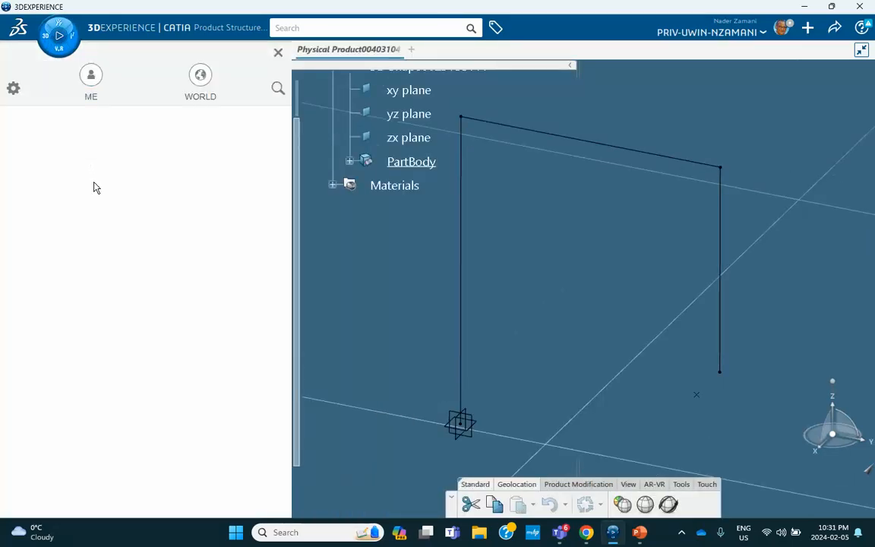
{"action": "scroll", "coordinate": [60, 382], "scroll_direction": "down", "scroll_amount": 2}
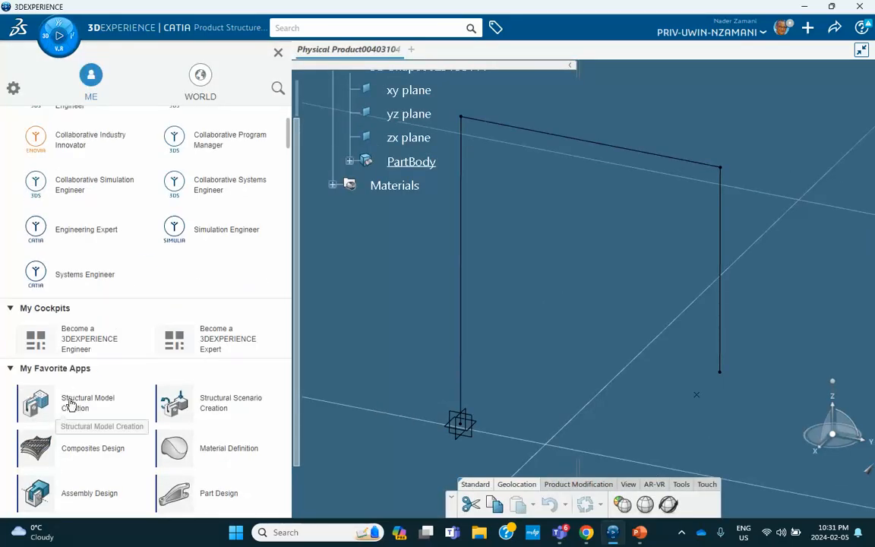
{"action": "left_click", "coordinate": [88, 407]}
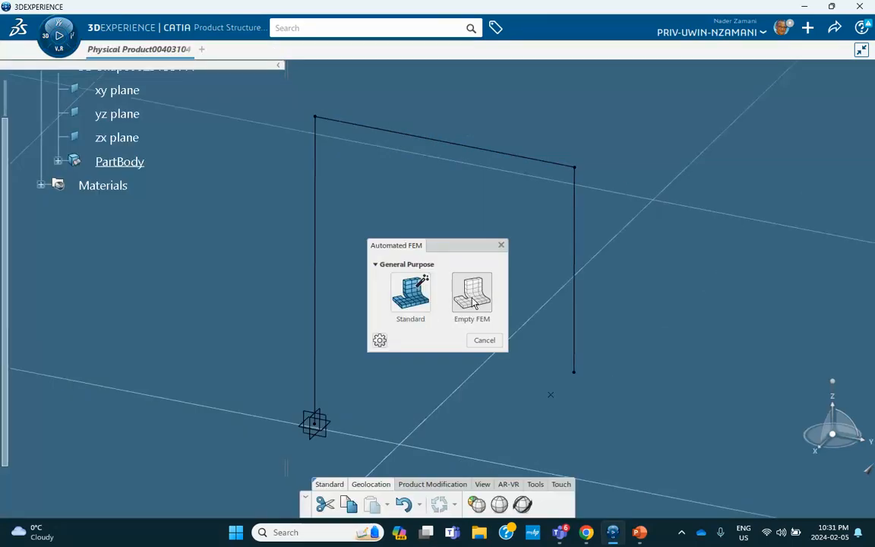
{"action": "left_click", "coordinate": [472, 299]}
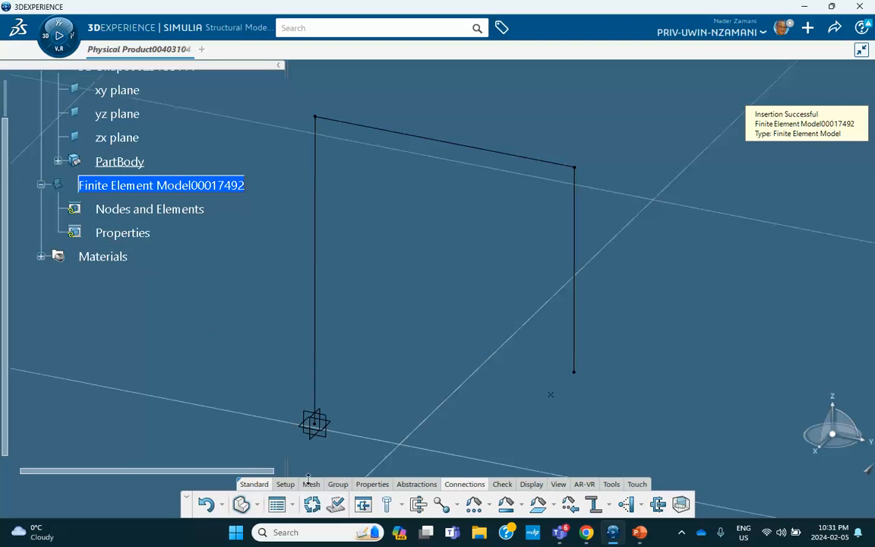
{"action": "mouse_move", "coordinate": [309, 493]}
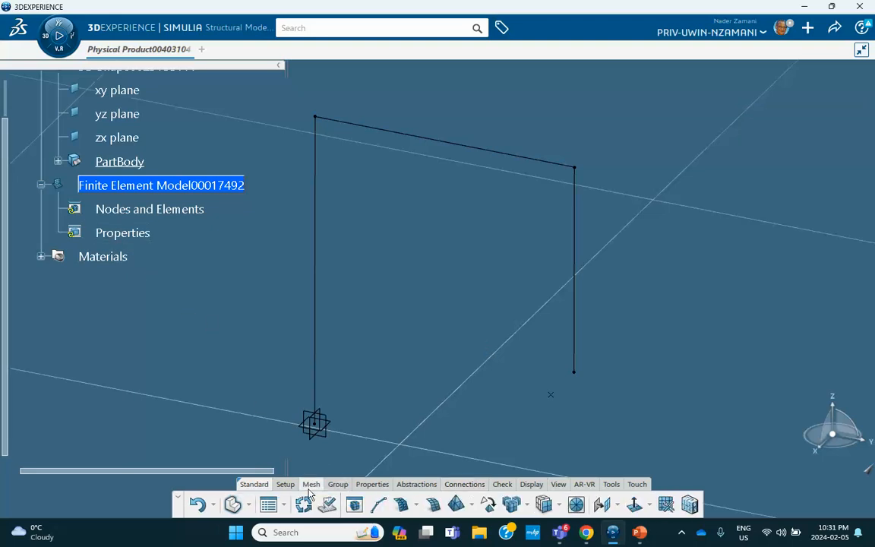
Create a linear beam mesh with 200 mm mesh size on the frame's left vertical line and generate it.
{"action": "left_click", "coordinate": [377, 505]}
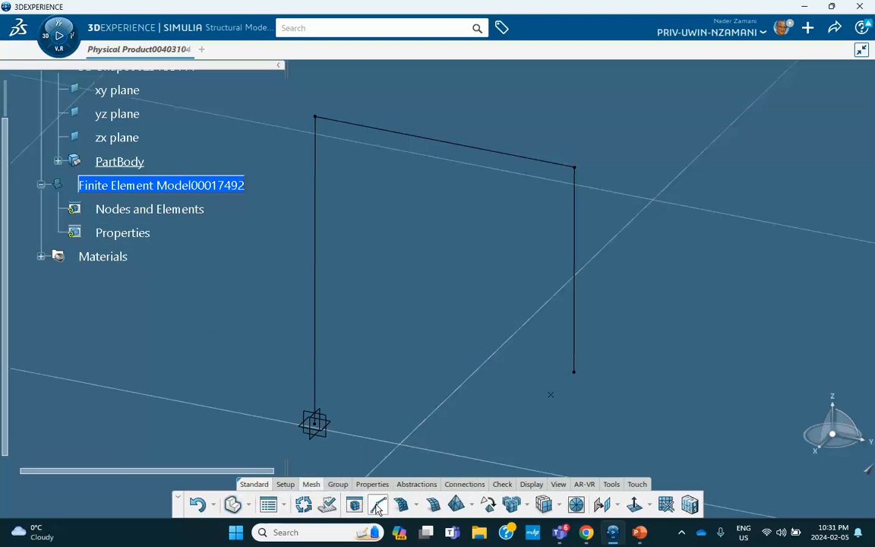
{"action": "left_click", "coordinate": [315, 274]}
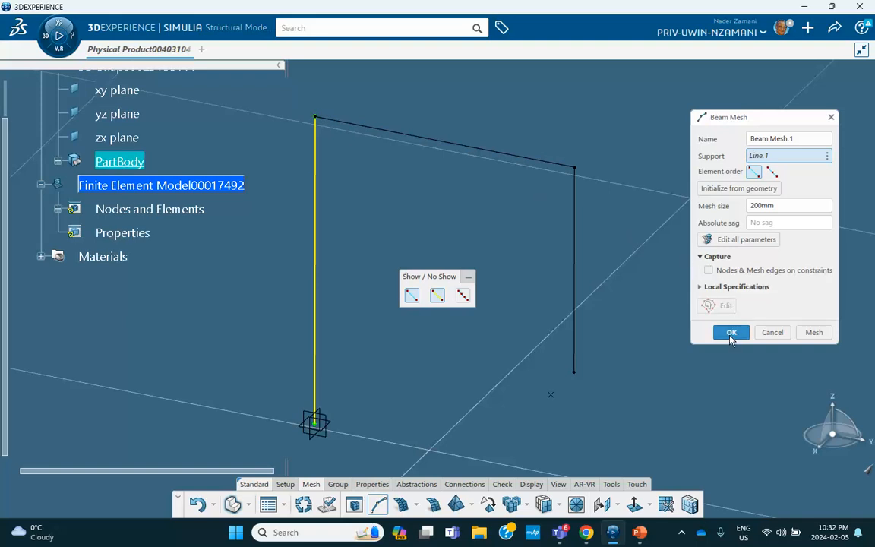
{"action": "left_click", "coordinate": [812, 332]}
{"action": "left_click", "coordinate": [731, 332]}
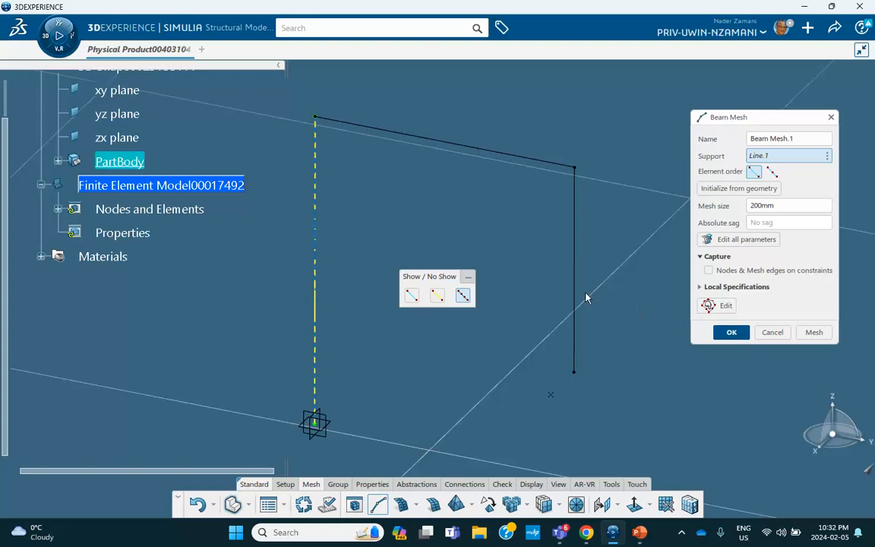
Create and generate a linear beam mesh with 200 mm mesh size on the frame's upper line connecting the columns.
{"action": "left_click", "coordinate": [378, 504]}
{"action": "left_click", "coordinate": [427, 140]}
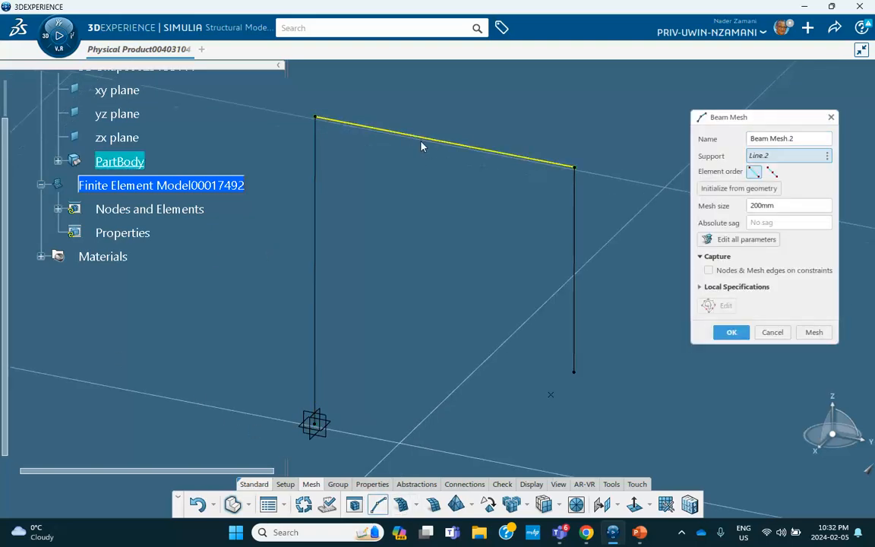
{"action": "left_click", "coordinate": [811, 332]}
{"action": "left_click", "coordinate": [727, 332]}
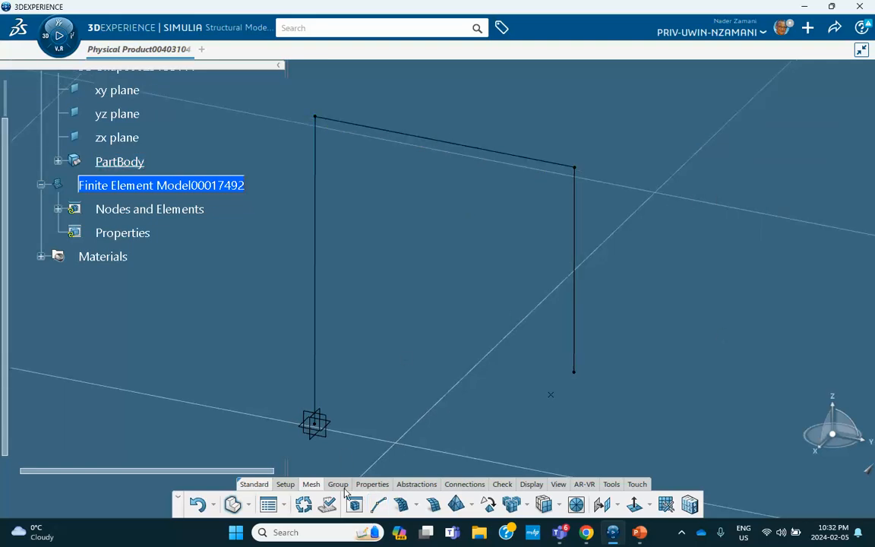
Create and generate a 200 mm linear beam mesh on the right vertical line, and check the Nodes and Elements branch.
{"action": "left_click", "coordinate": [378, 504]}
{"action": "left_click", "coordinate": [575, 275]}
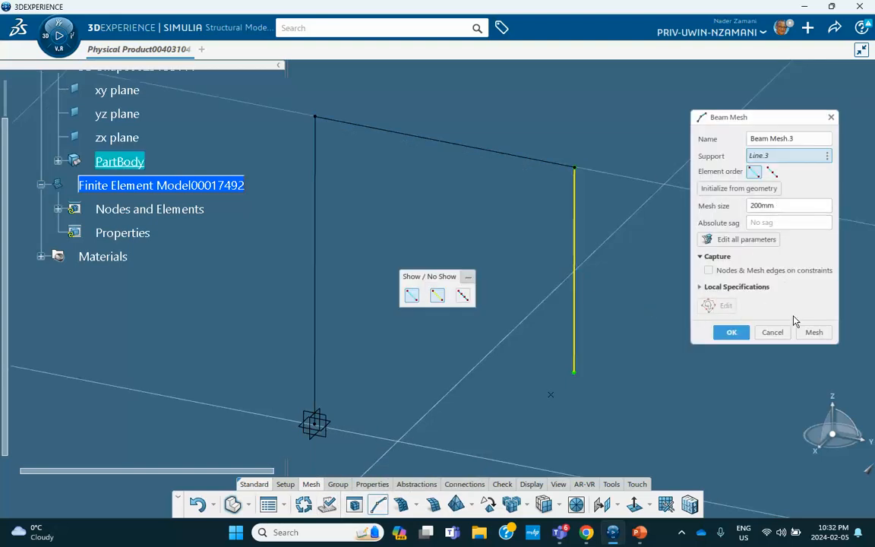
{"action": "left_click", "coordinate": [813, 332]}
{"action": "left_click", "coordinate": [728, 332]}
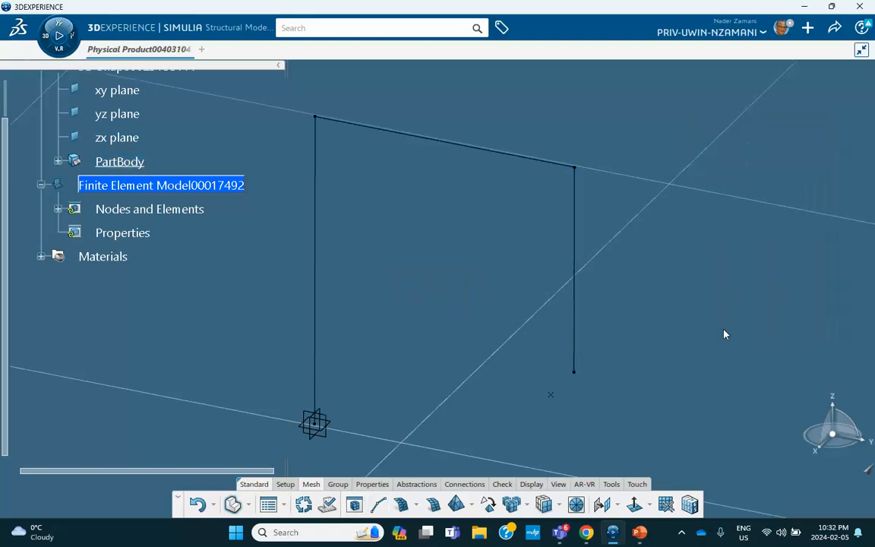
{"action": "left_click", "coordinate": [58, 210]}
{"action": "left_click", "coordinate": [58, 209]}
Start a new Beam Profile, name it leftColumn and choose the Rectangular shape.
{"action": "left_click", "coordinate": [372, 484]}
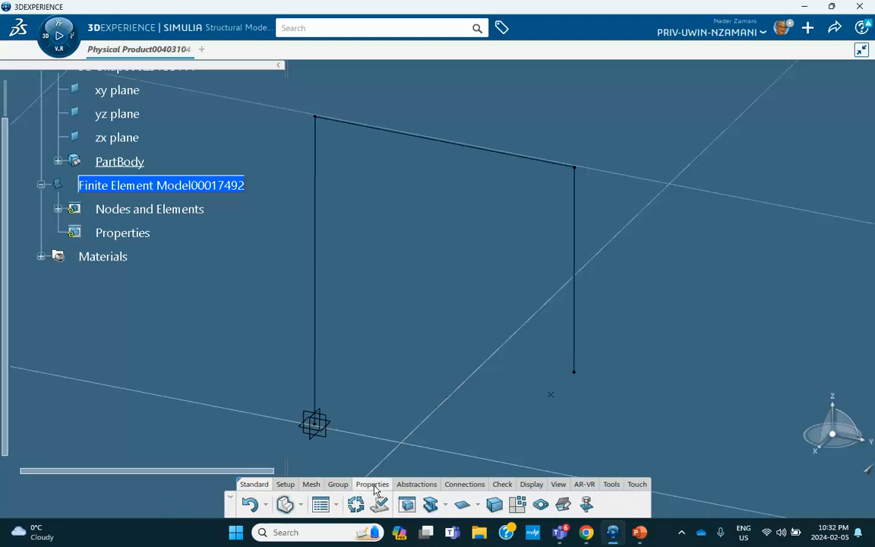
{"action": "left_click", "coordinate": [446, 505]}
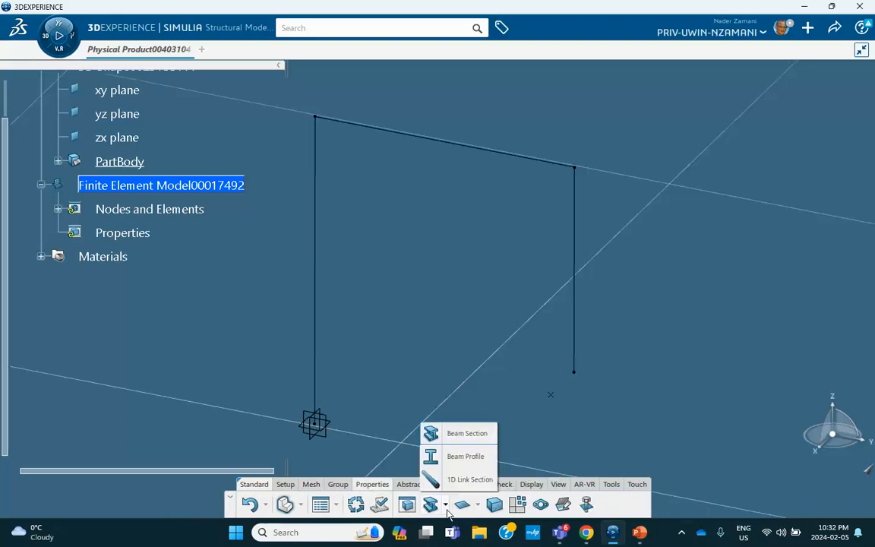
{"action": "left_click", "coordinate": [461, 456]}
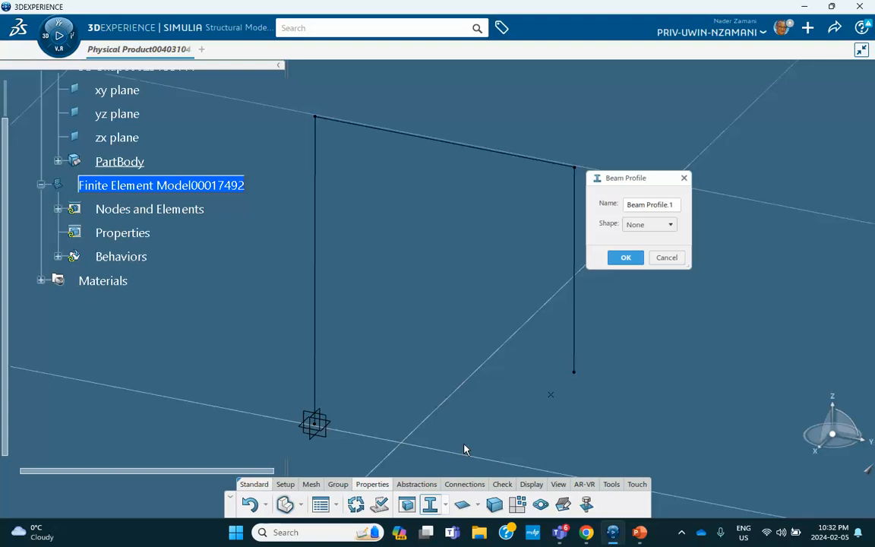
{"action": "left_click", "coordinate": [673, 205]}
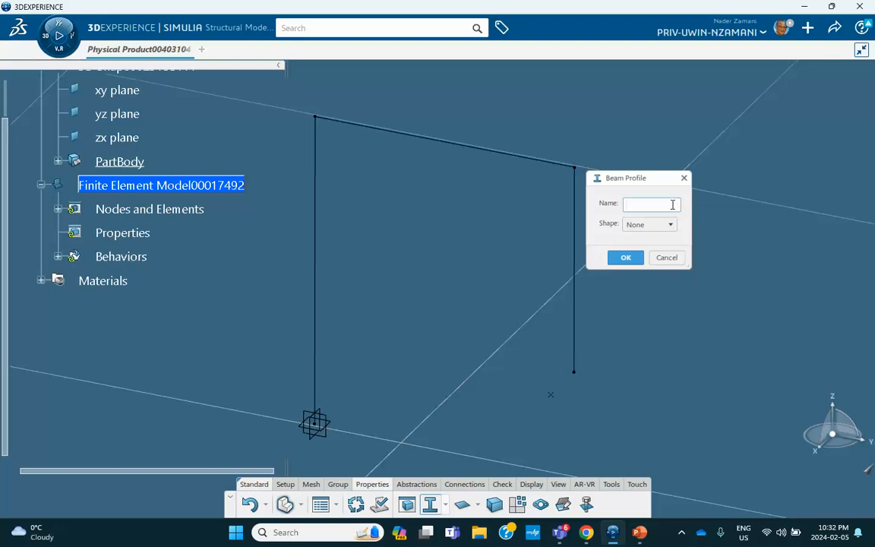
{"action": "type", "text": "left"}
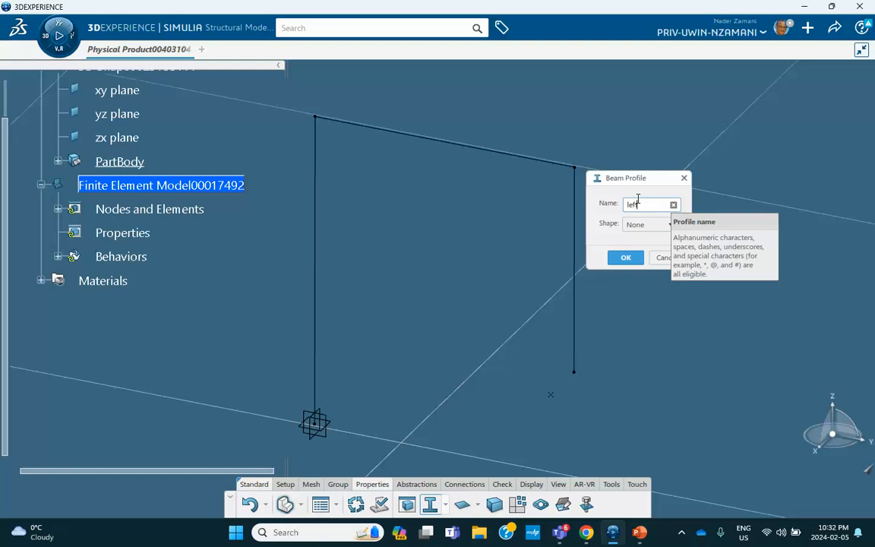
{"action": "type", "text": "Colu"}
{"action": "type", "text": "mn"}
{"action": "left_click", "coordinate": [651, 225]}
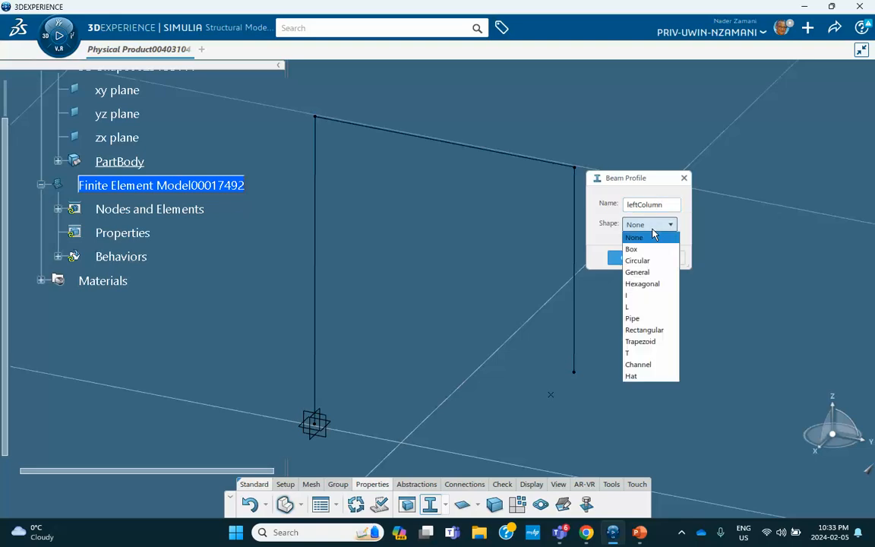
{"action": "left_click", "coordinate": [639, 331]}
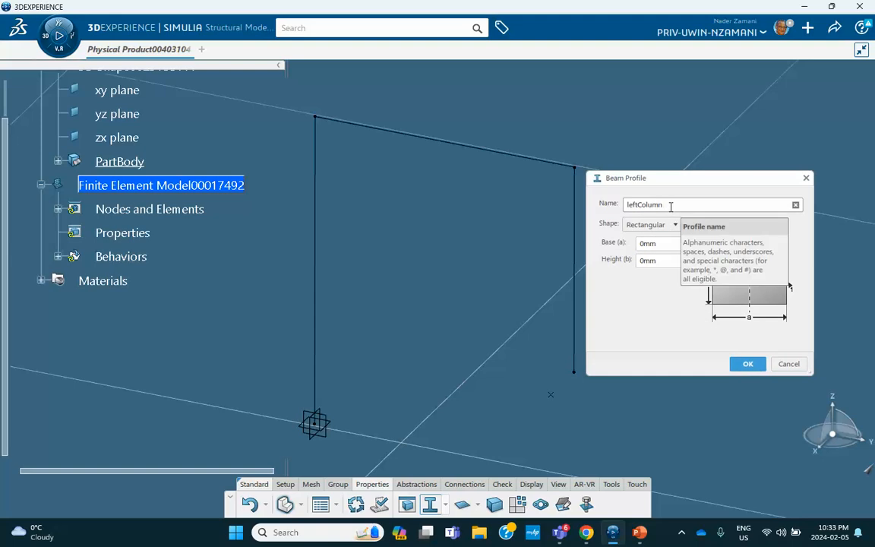
Set both the base and the height of the leftColumn profile to 150 mm.
{"action": "left_click", "coordinate": [659, 240]}
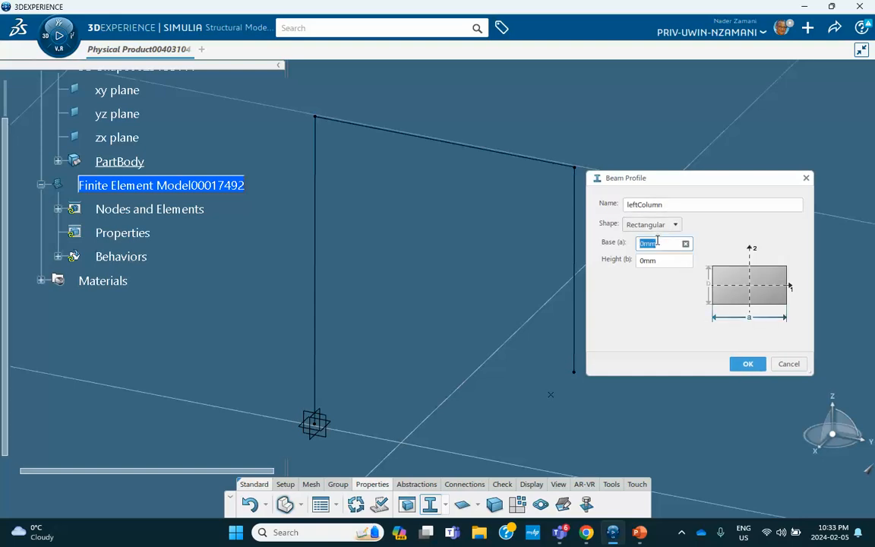
{"action": "type", "text": "150"}
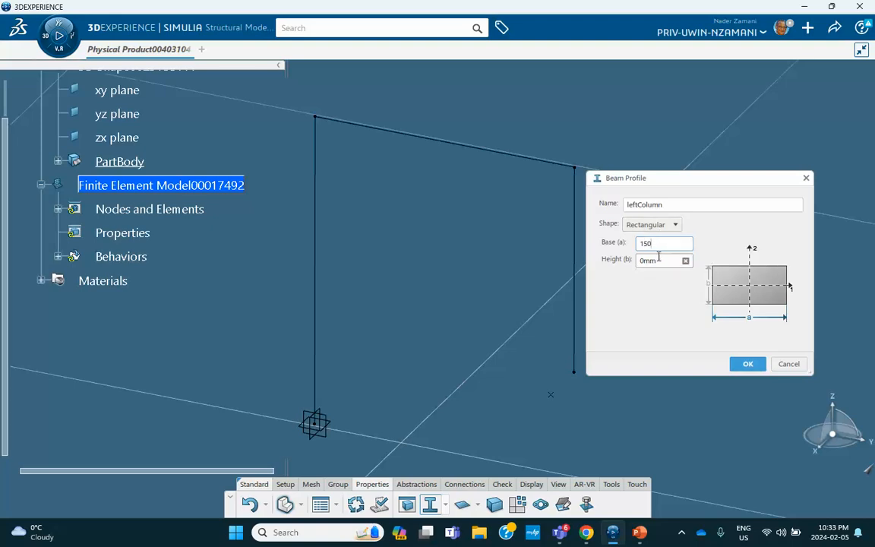
{"action": "left_click", "coordinate": [657, 263]}
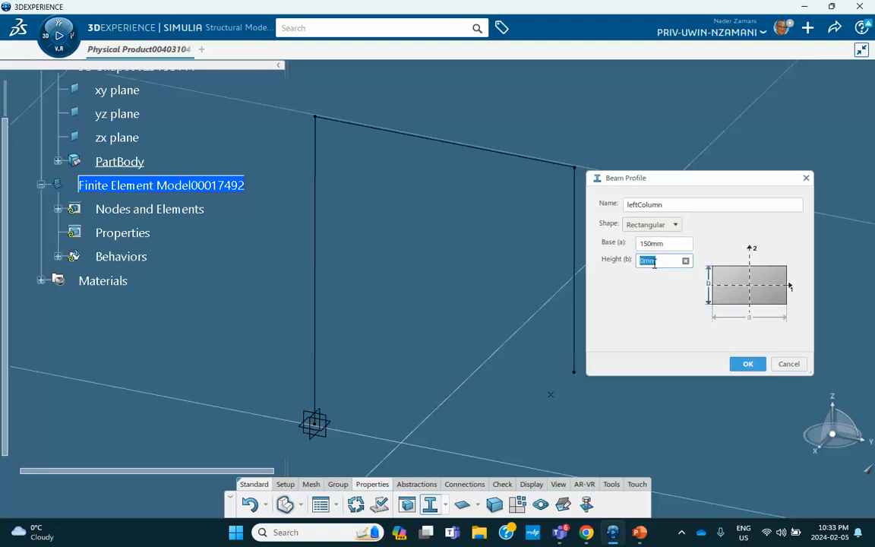
{"action": "type", "text": "150"}
Check the cross-section sizes on slide 3 in PowerPoint, return to 3DEXPERIENCE and confirm the leftColumn profile.
{"action": "left_click", "coordinate": [639, 534]}
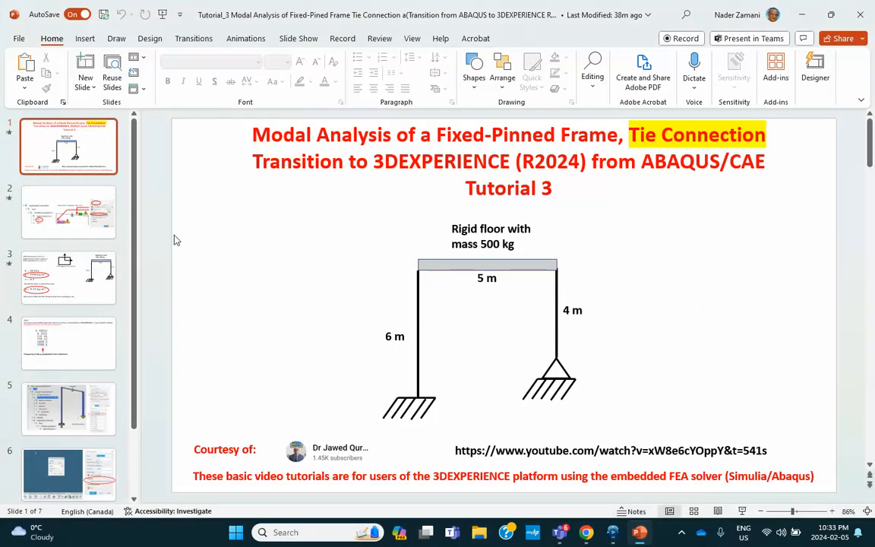
{"action": "left_click", "coordinate": [69, 275]}
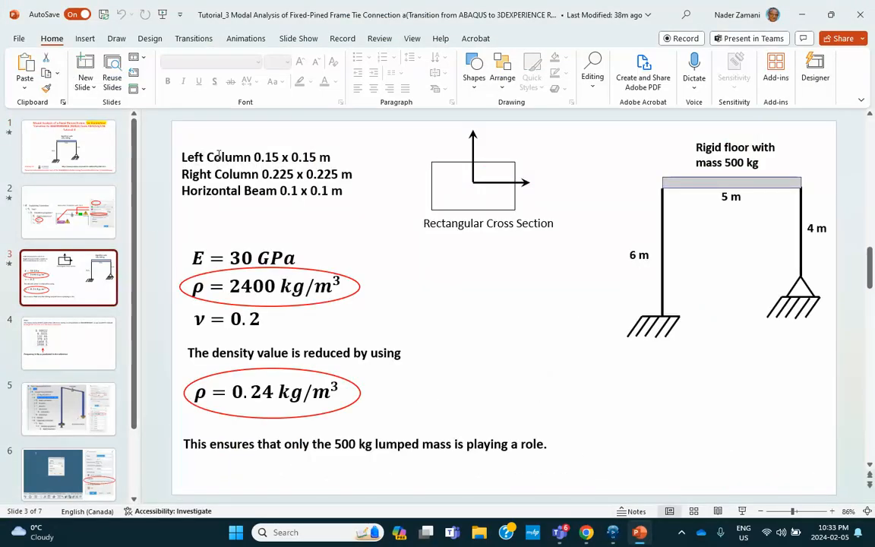
{"action": "left_click", "coordinate": [804, 15]}
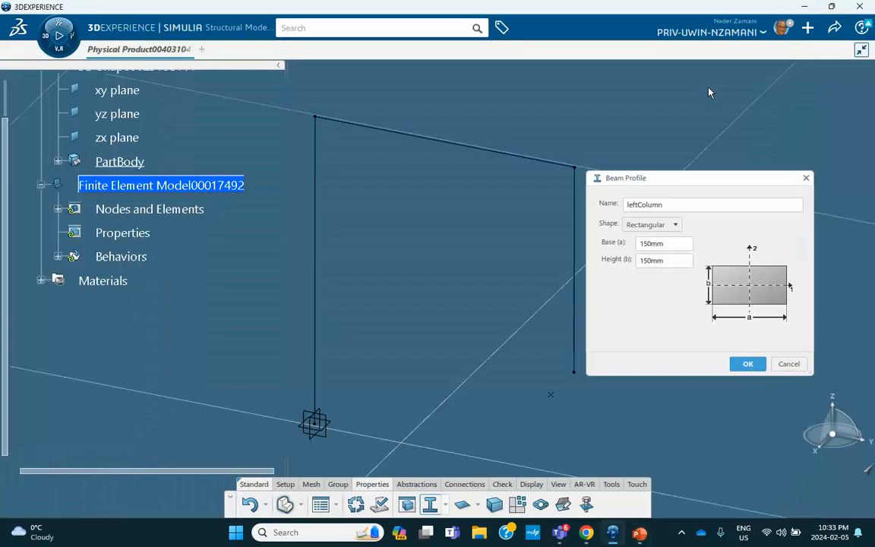
{"action": "left_click", "coordinate": [750, 368]}
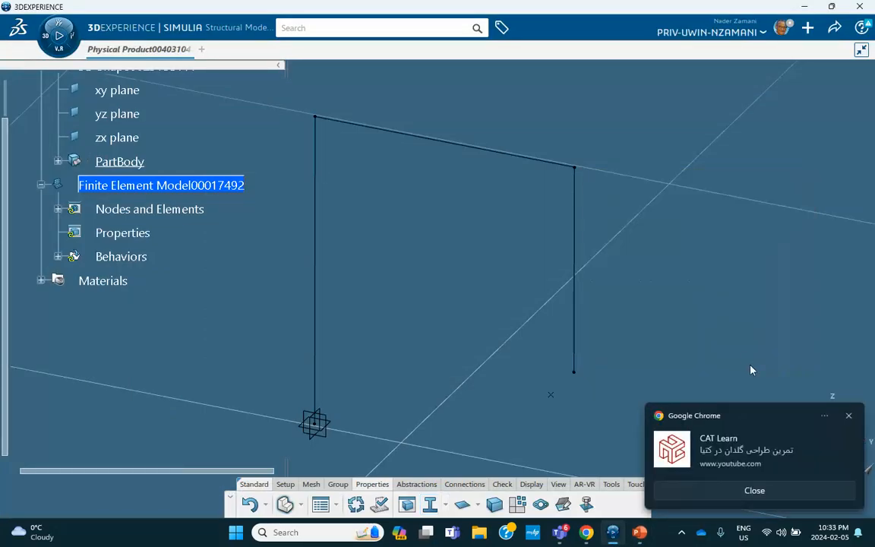
{"action": "left_click", "coordinate": [850, 417]}
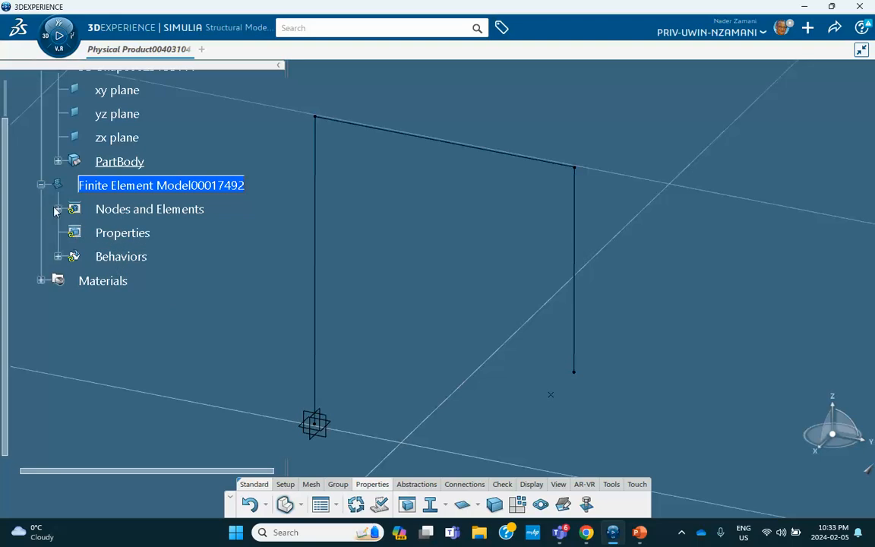
Start a second Beam Profile named horizontalBeam with the Rectangular shape.
{"action": "left_click", "coordinate": [430, 508]}
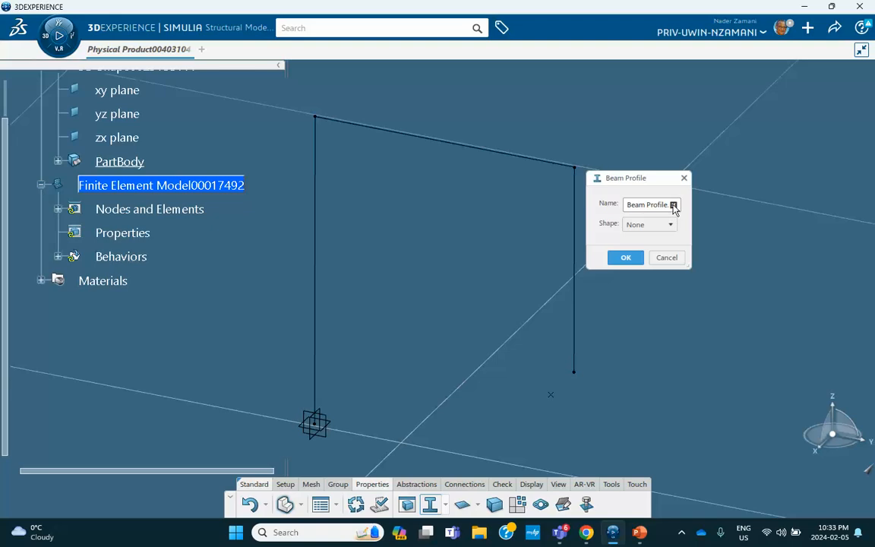
{"action": "left_click", "coordinate": [673, 205]}
{"action": "type", "text": "horizontalBeam"}
{"action": "left_click", "coordinate": [672, 227]}
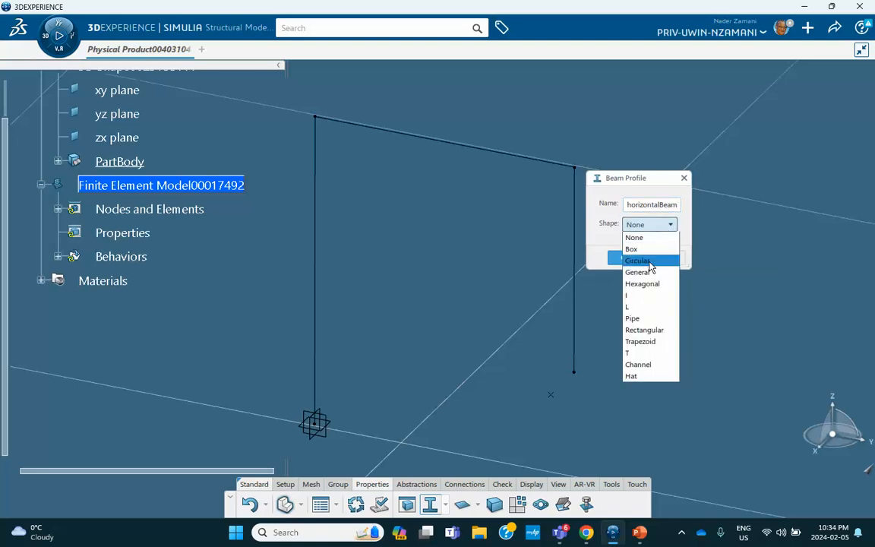
{"action": "left_click", "coordinate": [644, 329]}
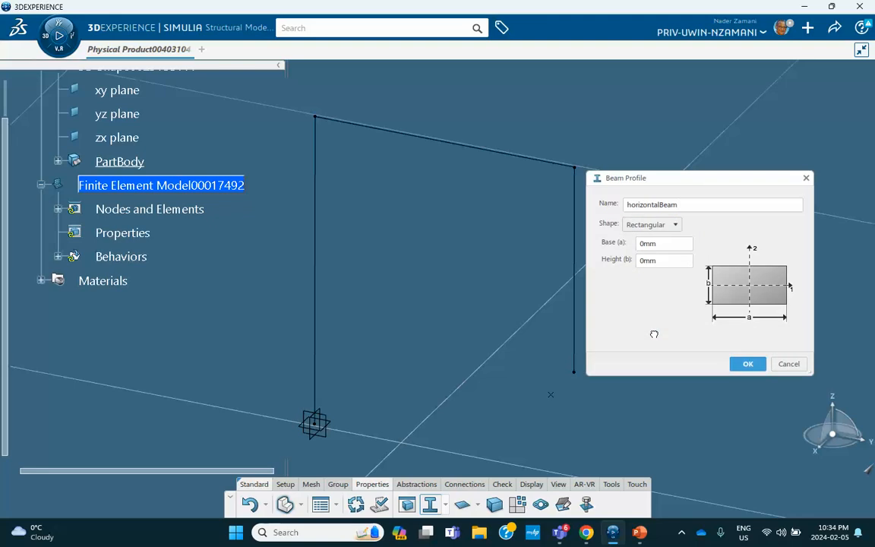
Set the base and height of the horizontalBeam profile to 100 mm, confirm it and expand the Behaviors branch of the tree.
{"action": "double_click", "coordinate": [658, 244]}
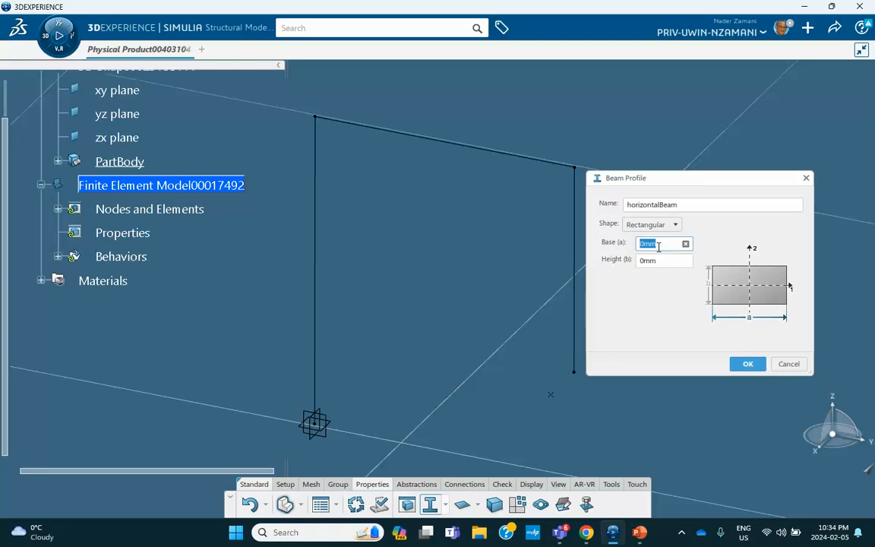
{"action": "type", "text": "100"}
{"action": "double_click", "coordinate": [664, 259]}
{"action": "type", "text": "100"}
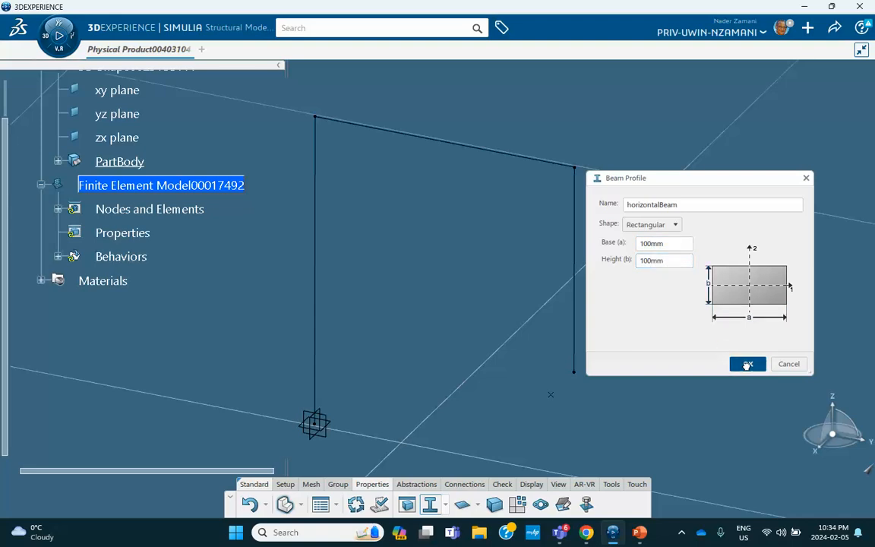
{"action": "left_click", "coordinate": [745, 363]}
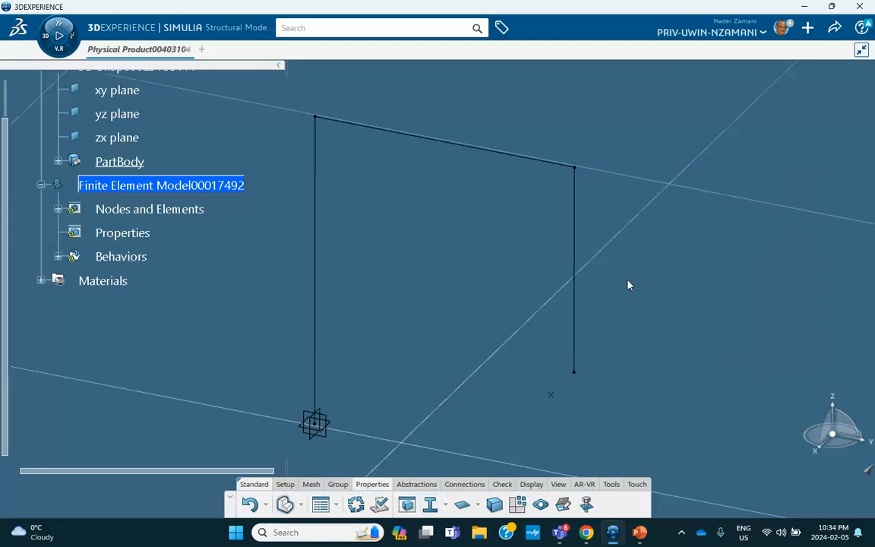
{"action": "left_click", "coordinate": [58, 256]}
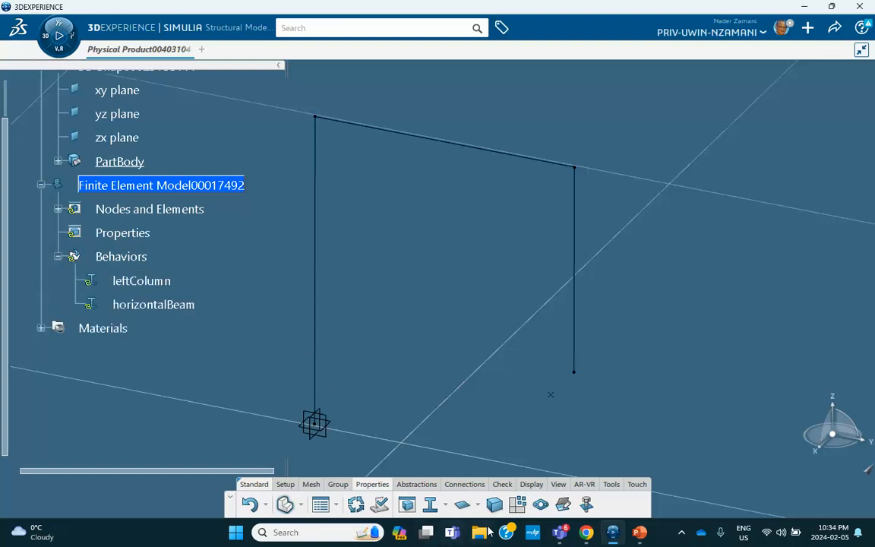
Start a third Beam Profile named rightColumn with the Rectangular shape.
{"action": "left_click", "coordinate": [431, 503]}
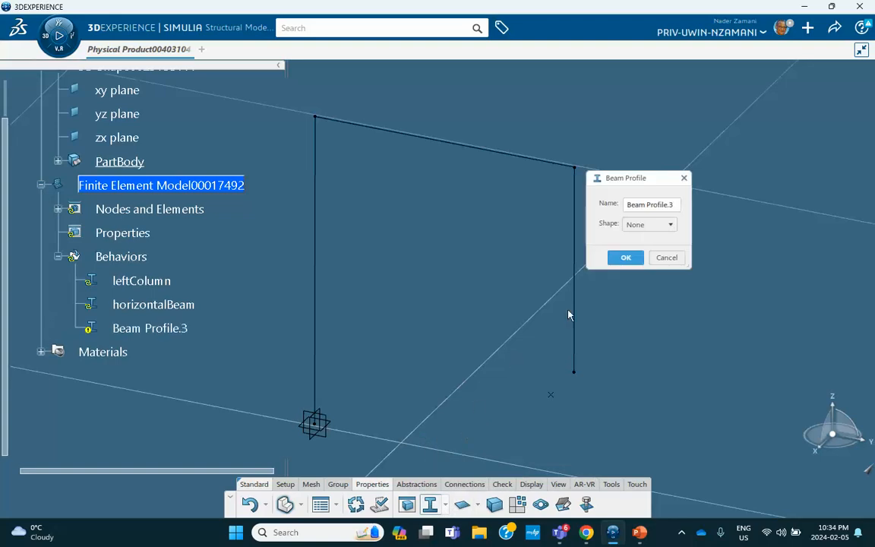
{"action": "left_click", "coordinate": [673, 205]}
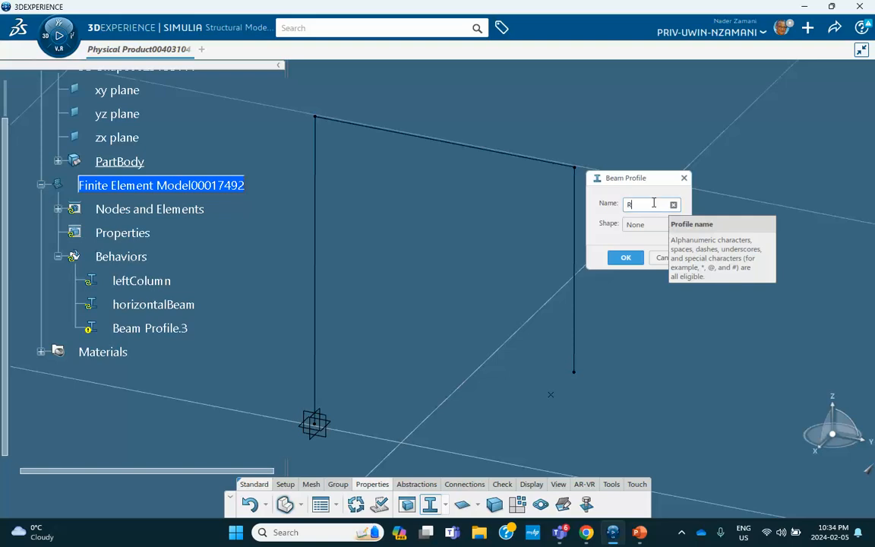
{"action": "type", "text": "rightColumn"}
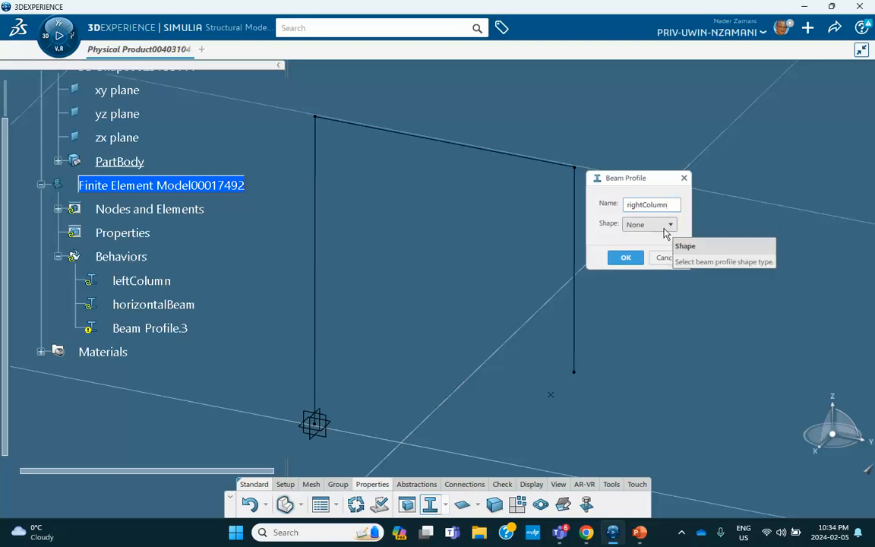
{"action": "left_click", "coordinate": [667, 226]}
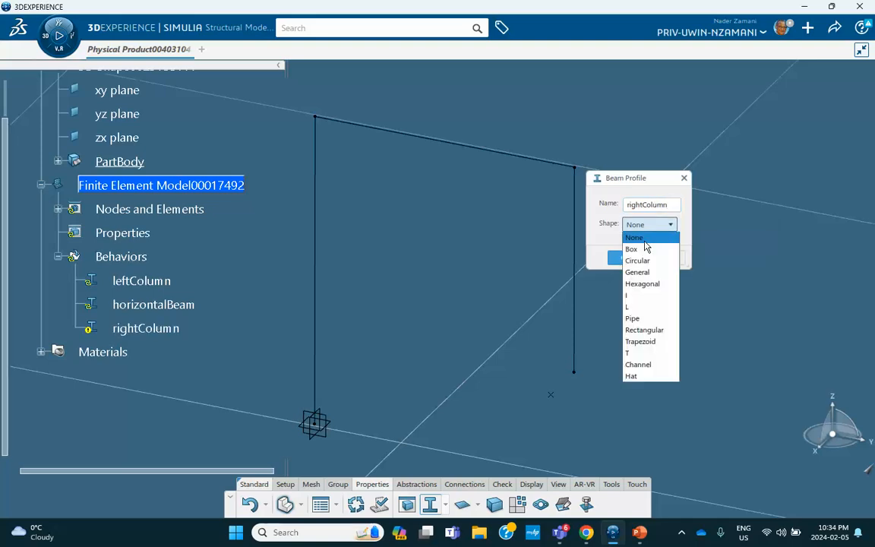
{"action": "left_click", "coordinate": [643, 330]}
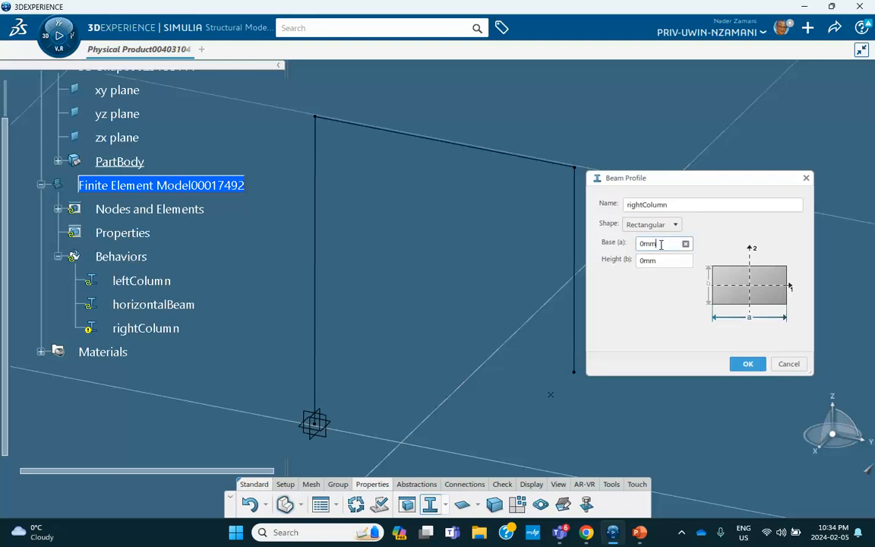
Set the base and height of the rightColumn profile to 225 mm and confirm the profile.
{"action": "left_click_drag", "start_coordinate": [658, 243], "coordinate": [596, 243]}
{"action": "type", "text": "225"}
{"action": "key", "text": "Tab"}
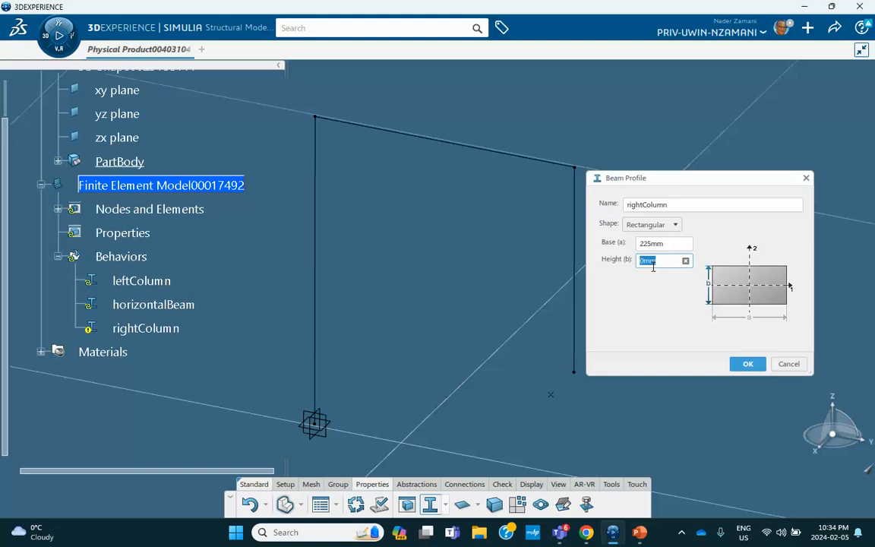
{"action": "type", "text": "225"}
{"action": "left_click", "coordinate": [747, 364]}
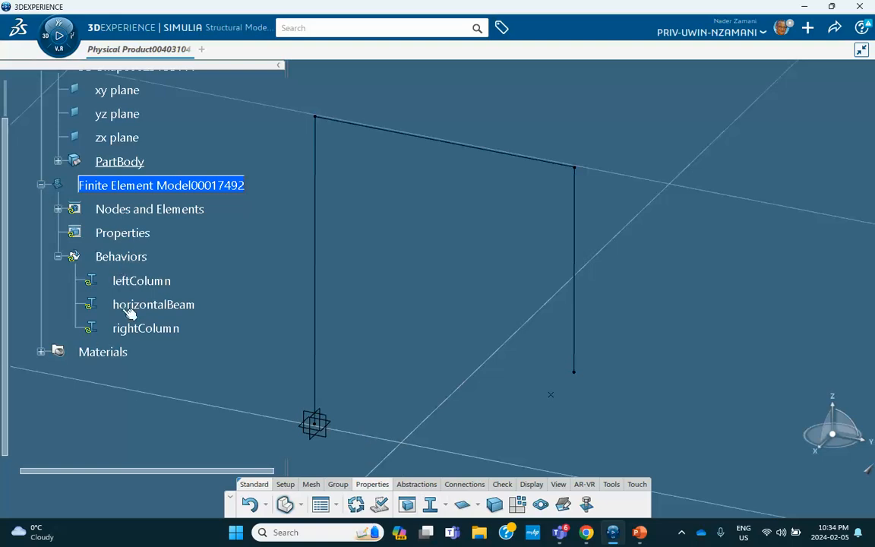
Start a Beam Section supported by the frame's left vertical line and name it LeftColumn.
{"action": "left_click", "coordinate": [445, 505]}
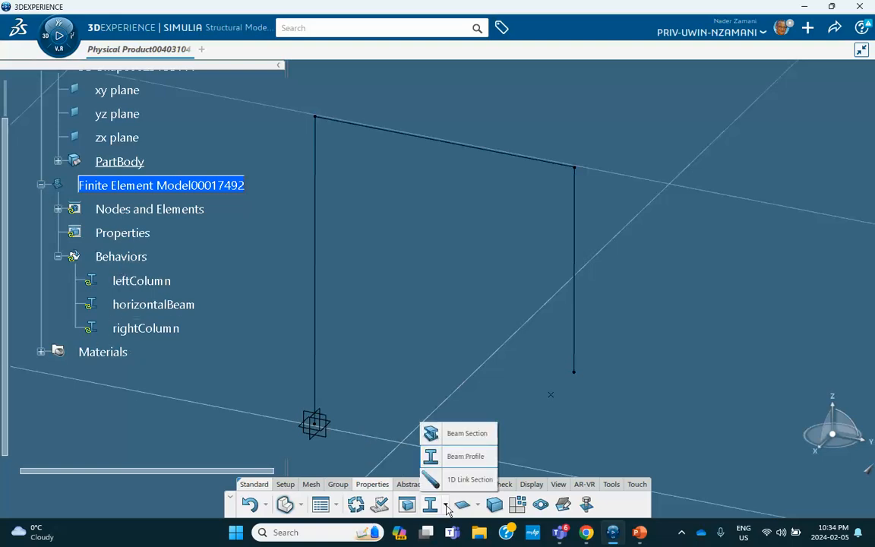
{"action": "left_click", "coordinate": [458, 439]}
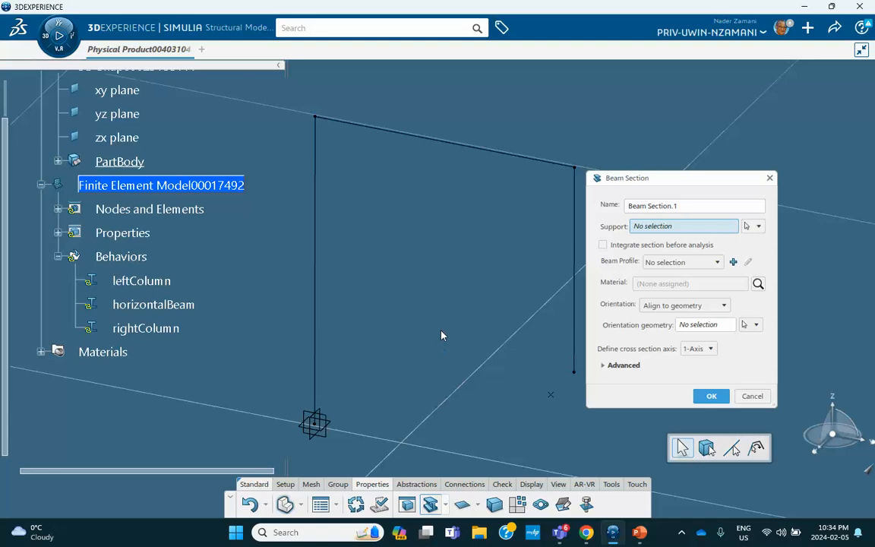
{"action": "left_click", "coordinate": [315, 247]}
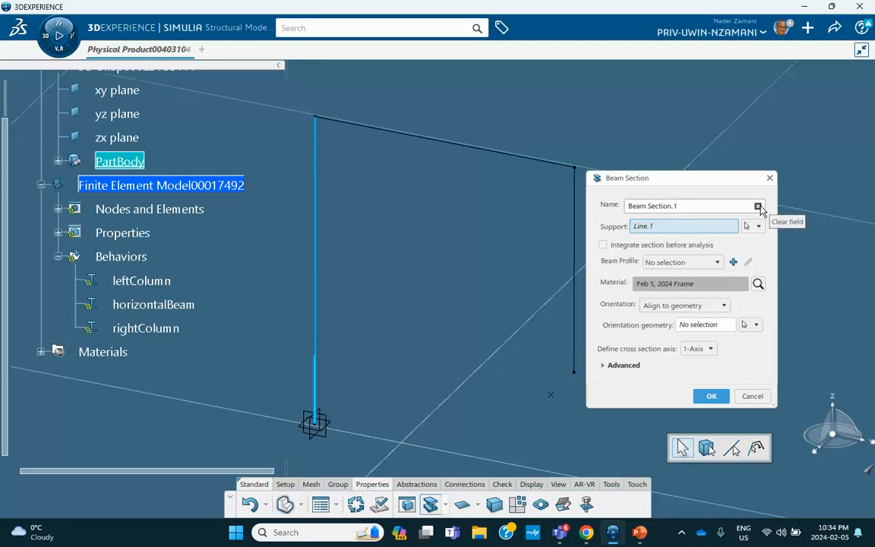
{"action": "triple_click", "coordinate": [710, 206]}
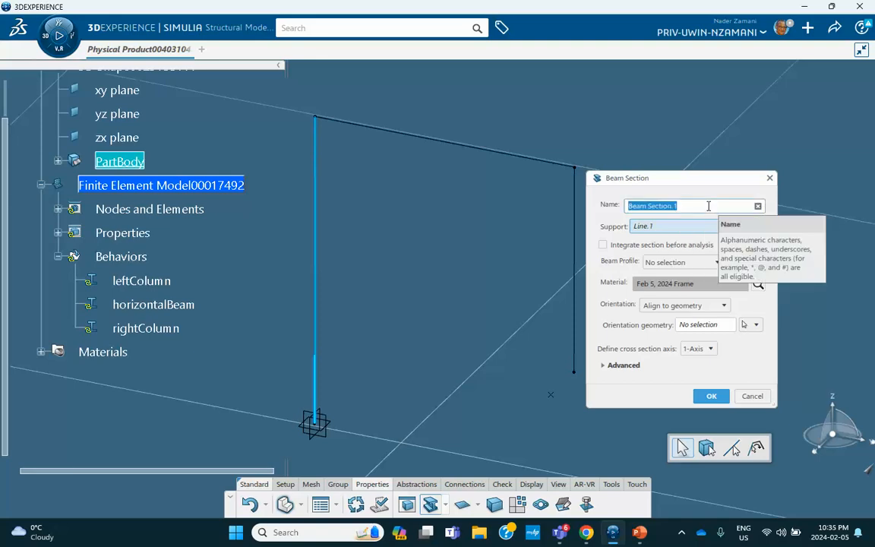
{"action": "type", "text": "LeftC"}
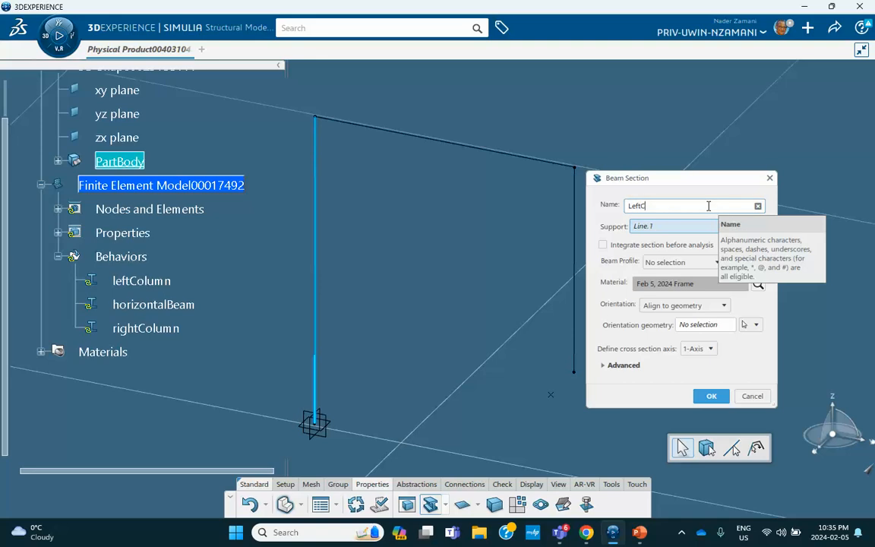
{"action": "type", "text": "olumn"}
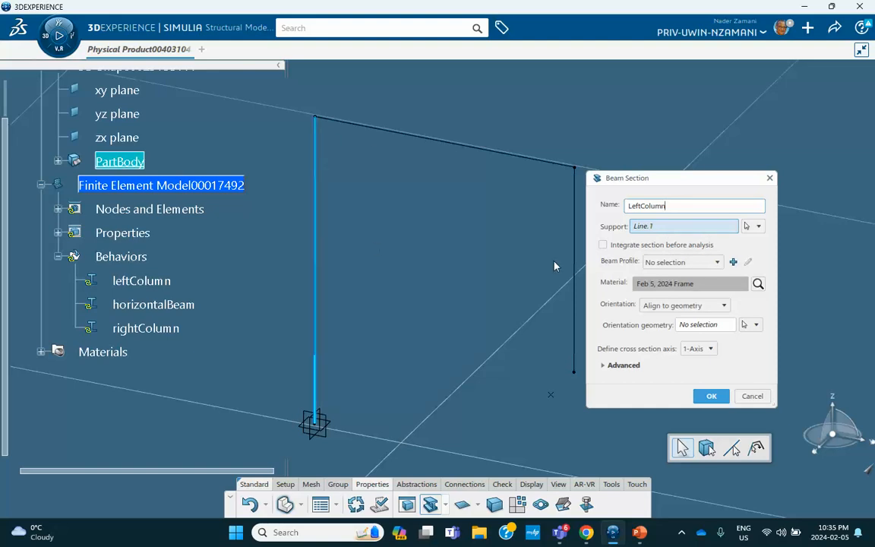
Assign the leftColumn profile to the LeftColumn section, orient it with the isolated reference point, confirm it and expand the Properties branch of the tree.
{"action": "left_click", "coordinate": [716, 262]}
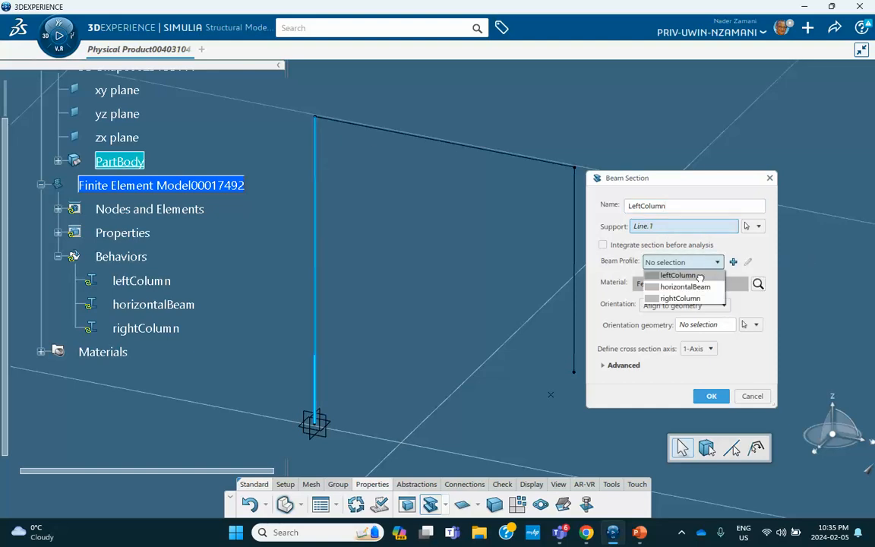
{"action": "left_click", "coordinate": [705, 276]}
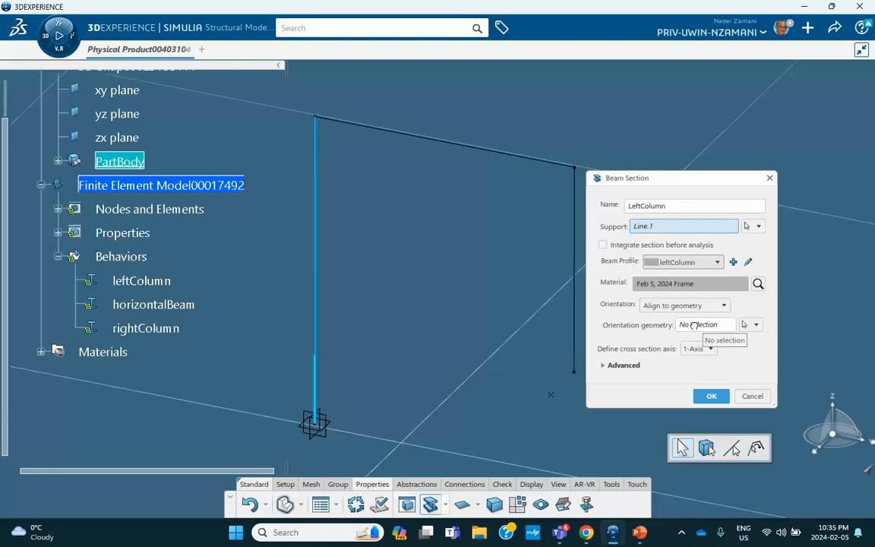
{"action": "left_click", "coordinate": [695, 325]}
{"action": "left_click", "coordinate": [552, 395]}
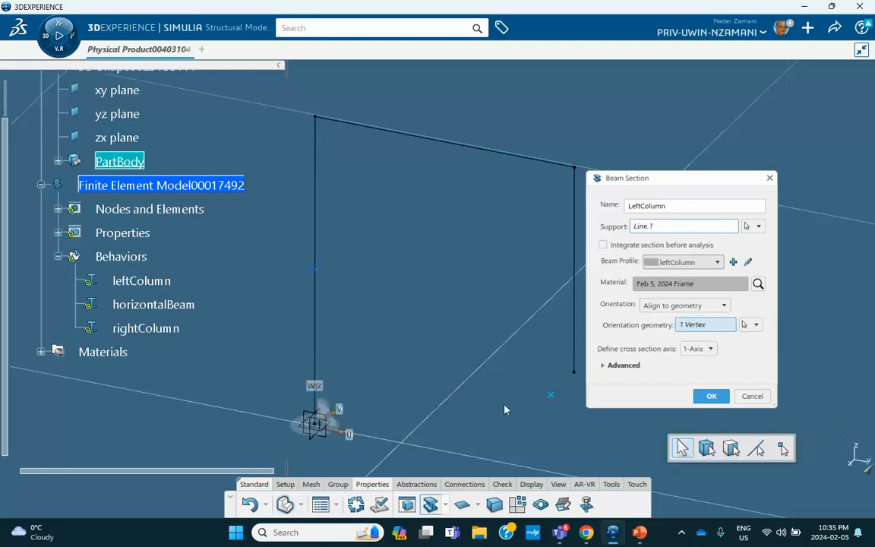
{"action": "left_click", "coordinate": [711, 397]}
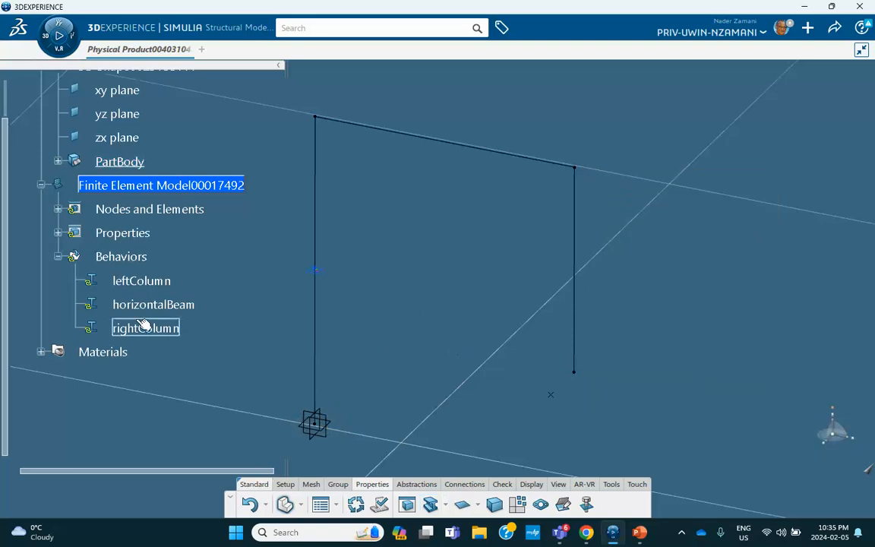
{"action": "left_click", "coordinate": [58, 232]}
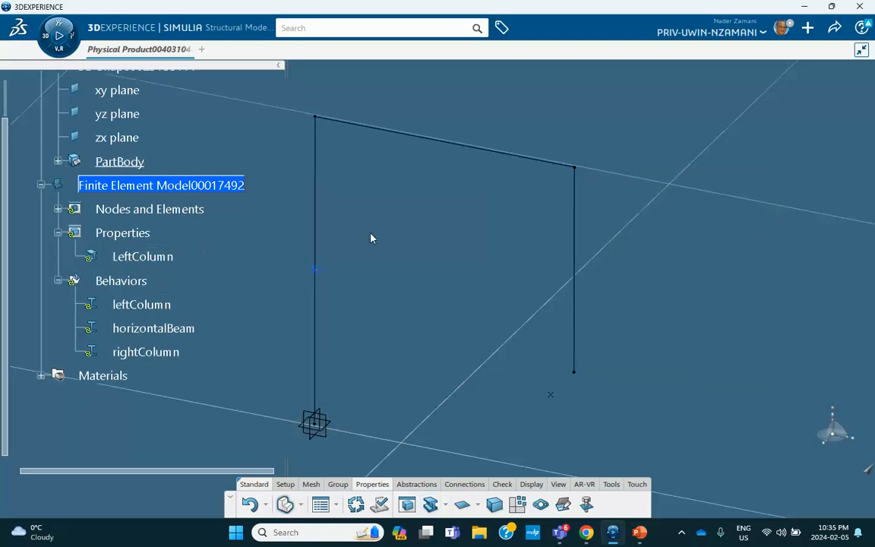
Start a second Beam Section named HorizontalBeam, supported by the line joining the tops of the two columns.
{"action": "left_click", "coordinate": [430, 504]}
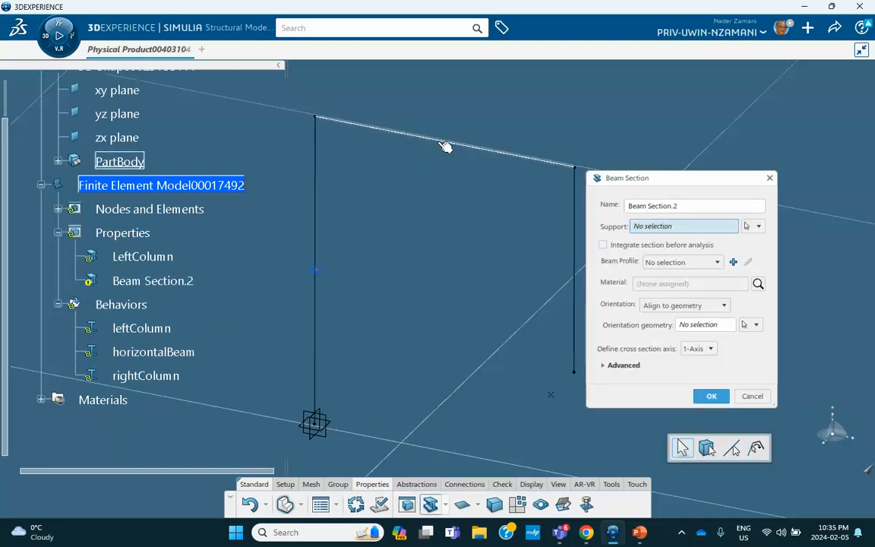
{"action": "left_click", "coordinate": [678, 206]}
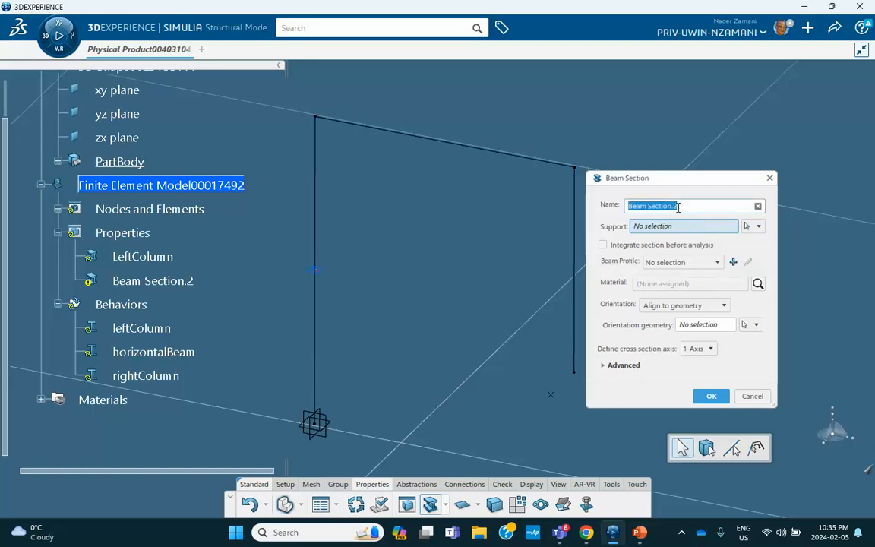
{"action": "type", "text": "Ho"}
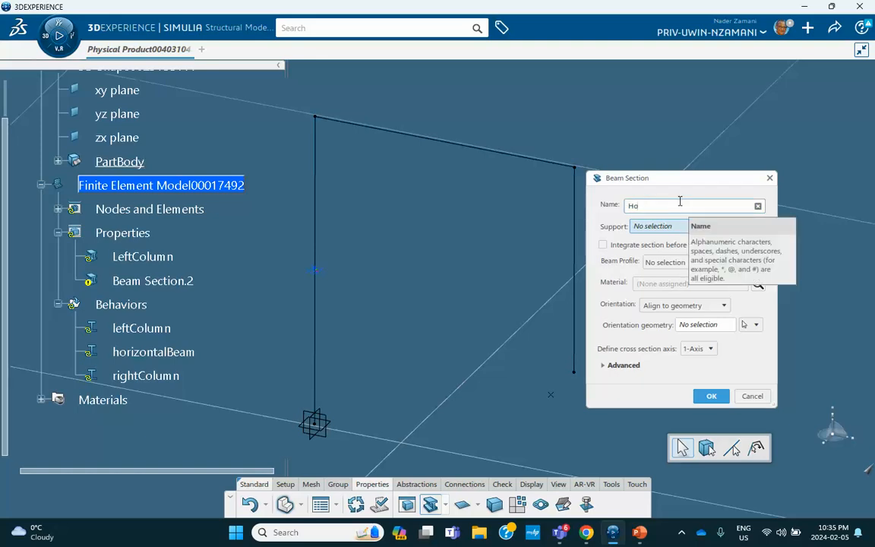
{"action": "type", "text": "rizontalBeam"}
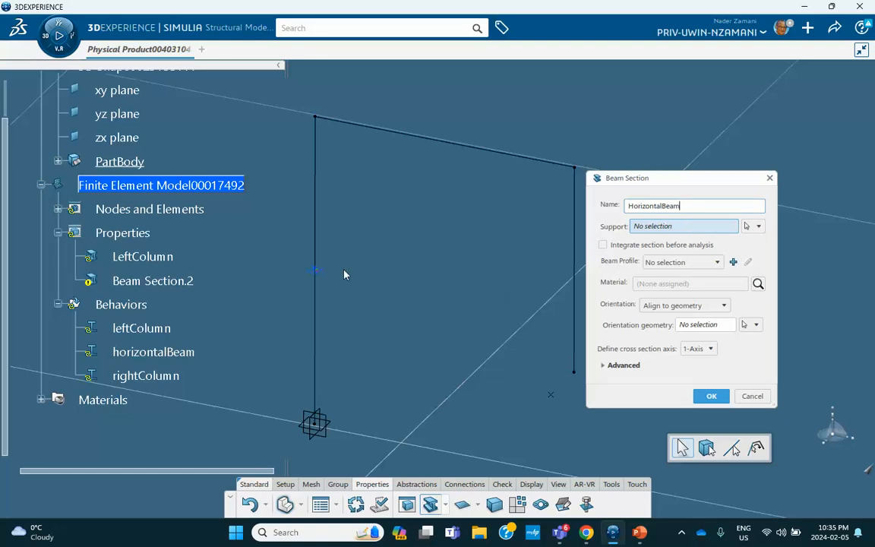
{"action": "left_click", "coordinate": [635, 226]}
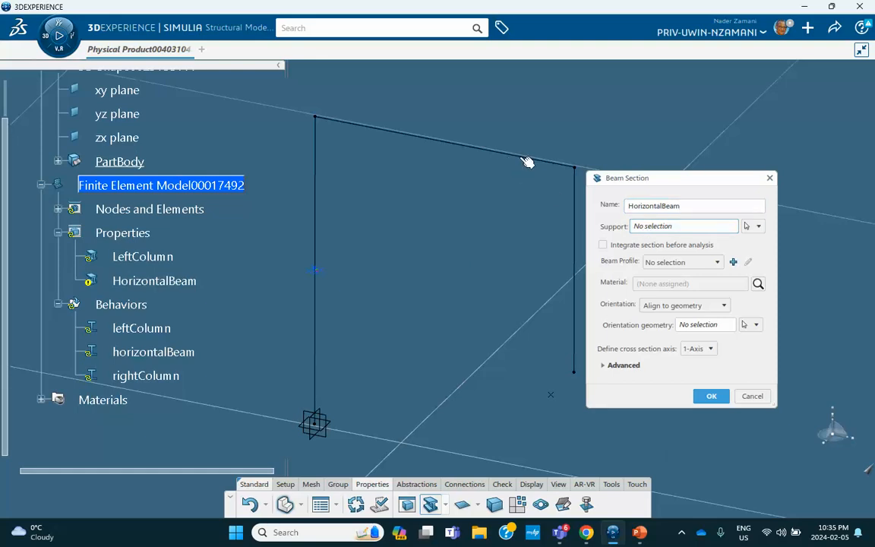
{"action": "middle_click_drag", "start_coordinate": [511, 164], "coordinate": [460, 197]}
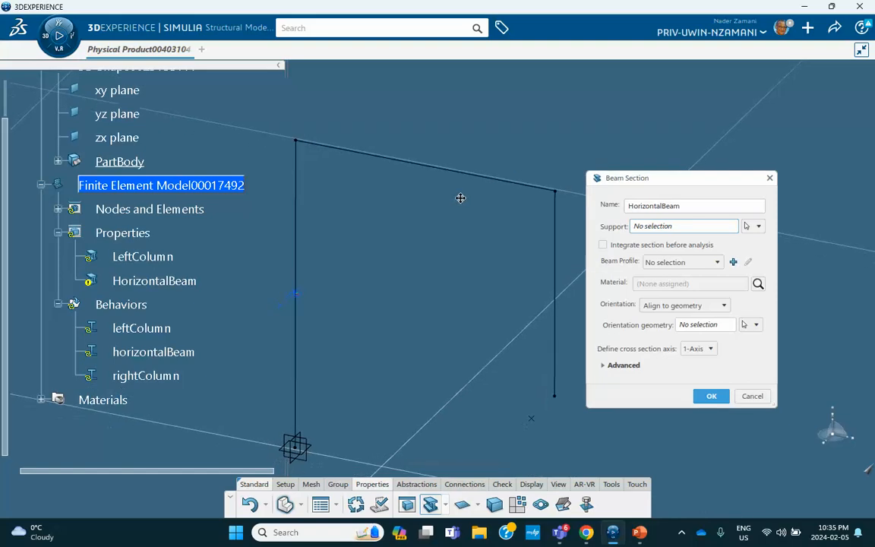
{"action": "left_click", "coordinate": [648, 226]}
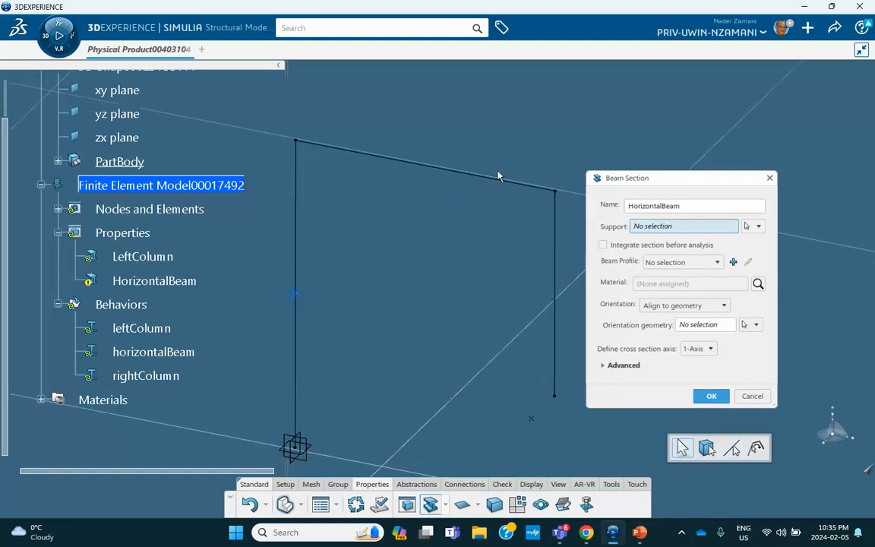
{"action": "left_click", "coordinate": [480, 183]}
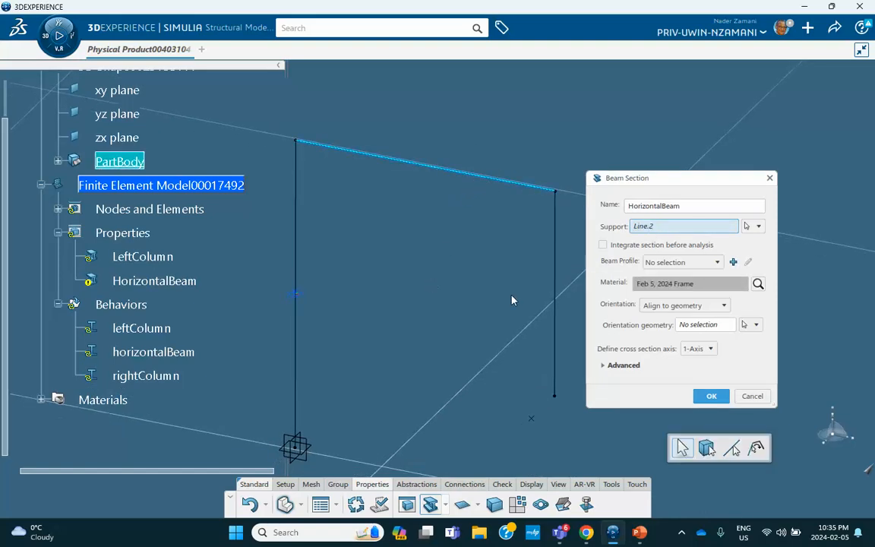
Assign the horizontalBeam profile to the HorizontalBeam section, use the isolated reference point as orientation geometry and confirm it.
{"action": "left_click", "coordinate": [715, 262]}
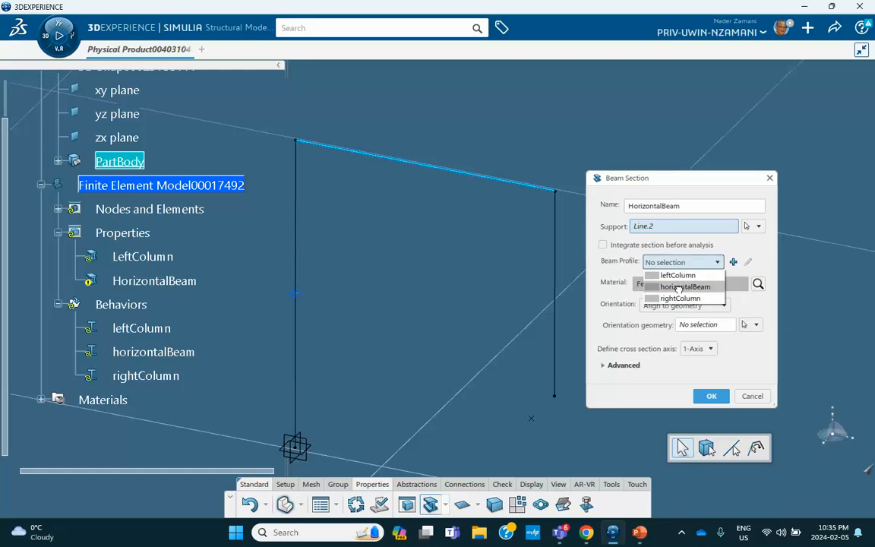
{"action": "left_click", "coordinate": [678, 288]}
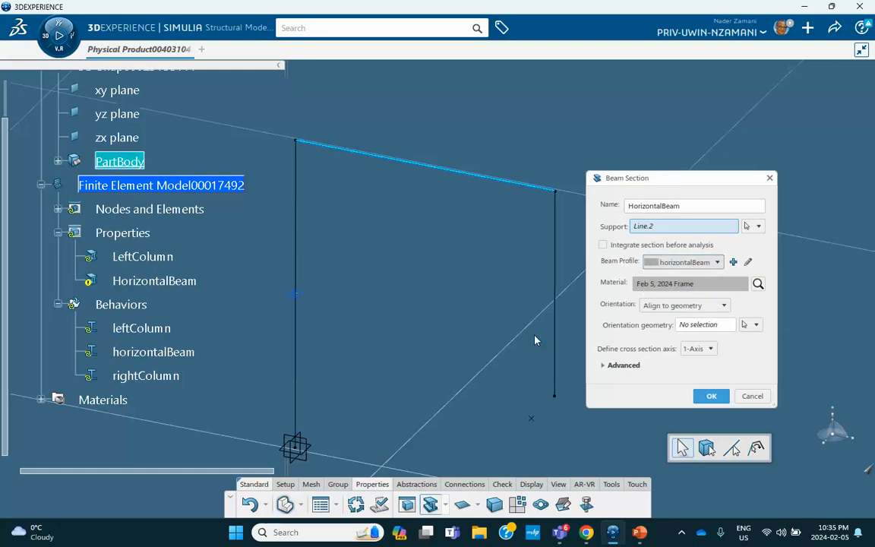
{"action": "left_click", "coordinate": [687, 326]}
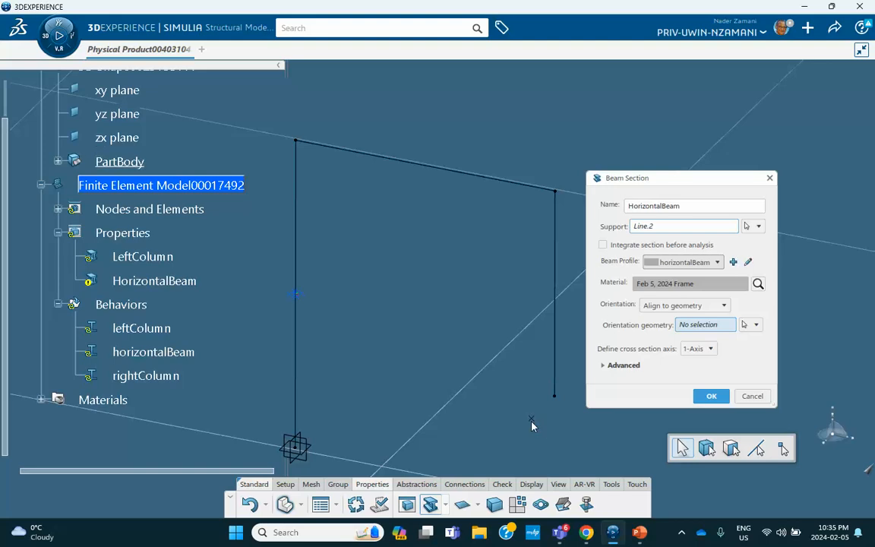
{"action": "left_click", "coordinate": [295, 140]}
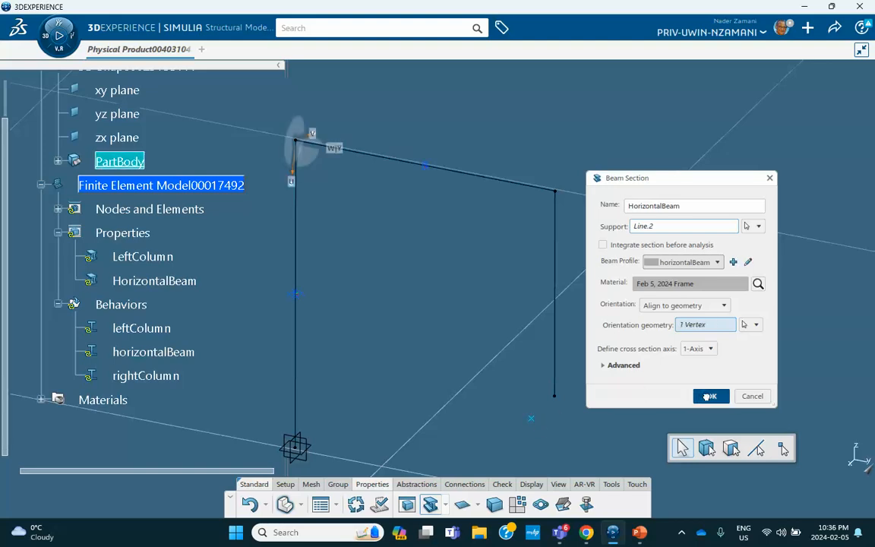
{"action": "left_click", "coordinate": [708, 397]}
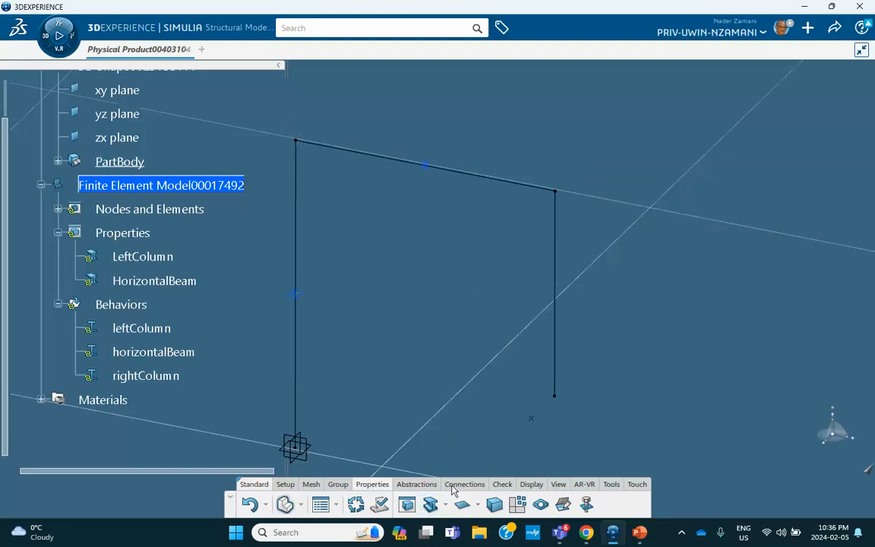
Start a third Beam Section supported by the frame's right vertical line and name it RightColumn.
{"action": "left_click", "coordinate": [429, 504]}
{"action": "left_click", "coordinate": [560, 299]}
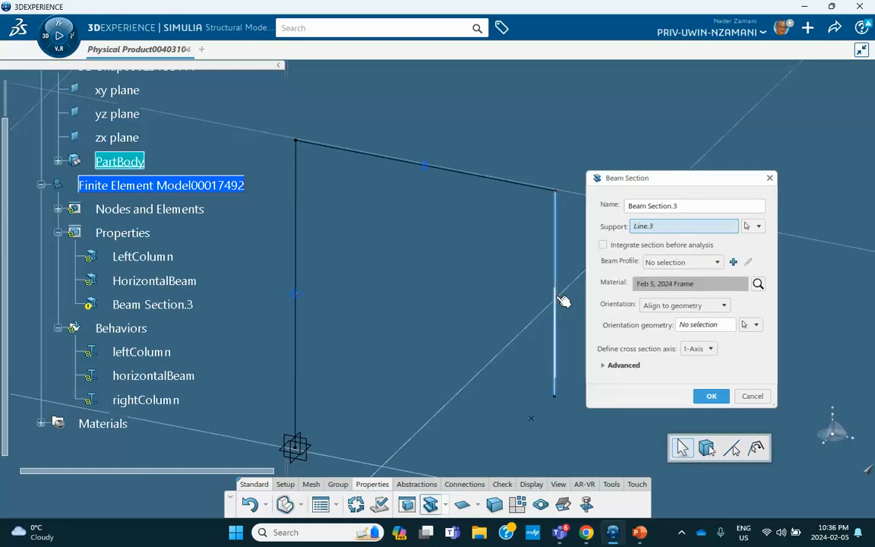
{"action": "triple_click", "coordinate": [682, 205]}
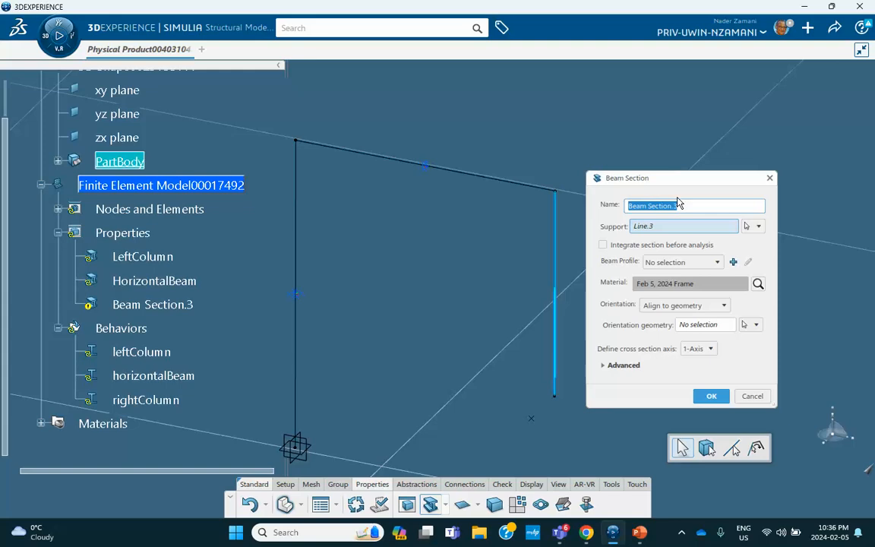
{"action": "type", "text": "RightColumn"}
Assign the rightColumn profile to the RightColumn section, use the isolated reference point as orientation geometry and confirm it.
{"action": "left_click", "coordinate": [687, 262]}
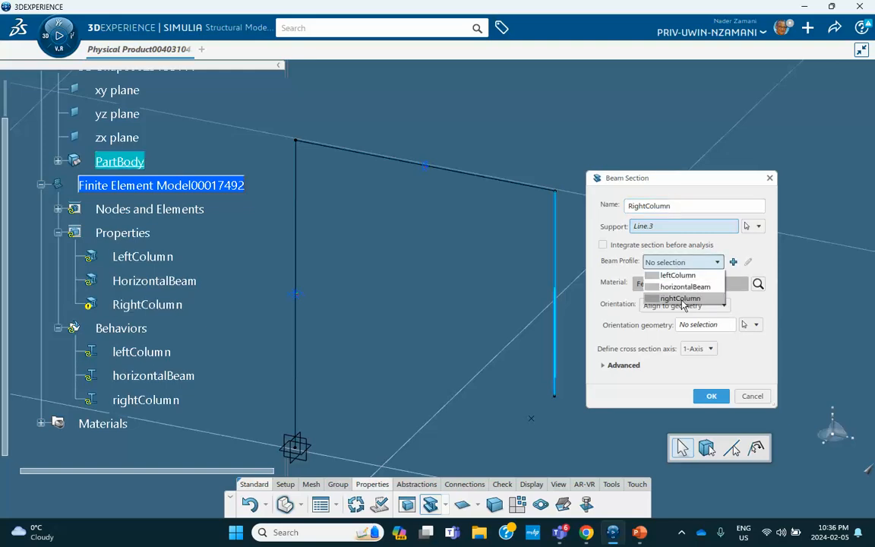
{"action": "left_click", "coordinate": [682, 298]}
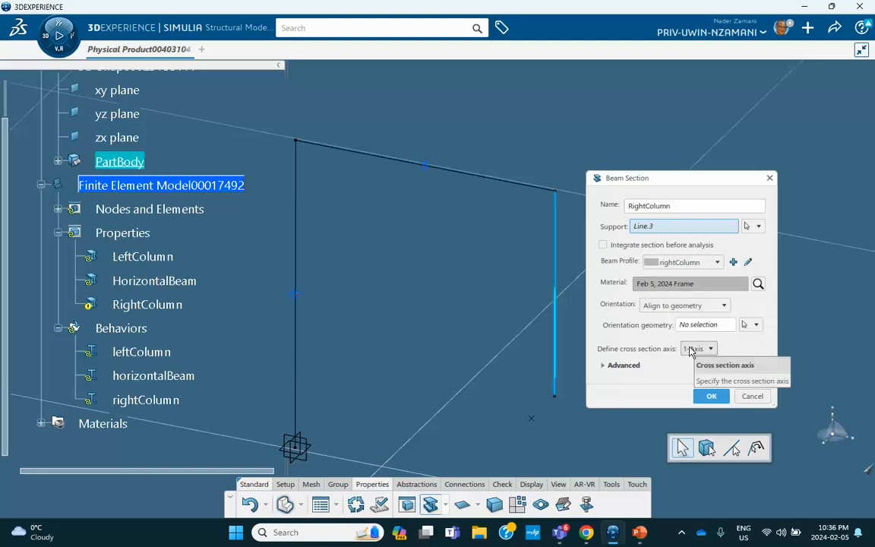
{"action": "left_click", "coordinate": [686, 327]}
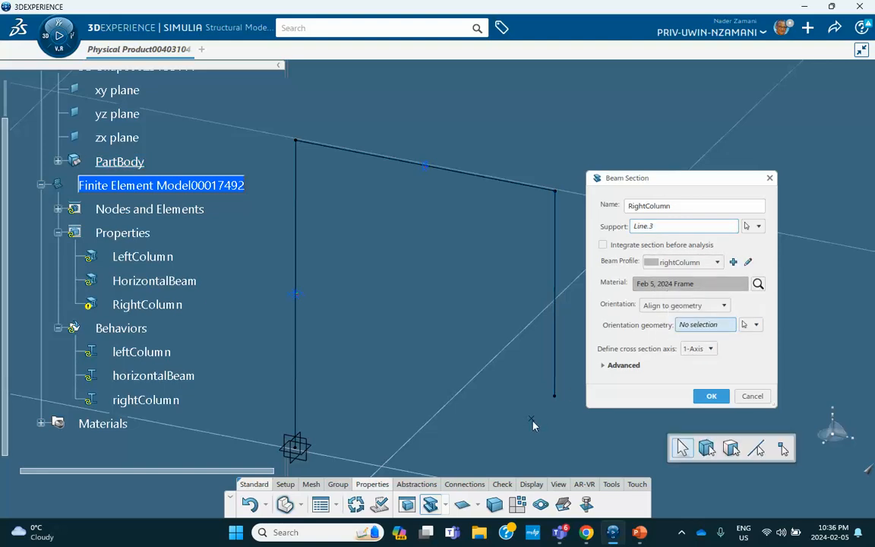
{"action": "left_click", "coordinate": [555, 190]}
{"action": "left_click", "coordinate": [711, 396]}
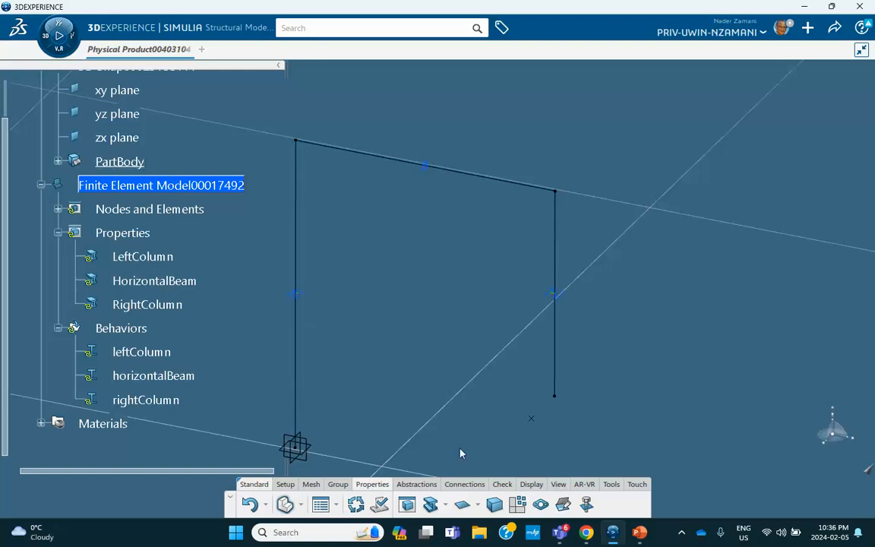
Set the beam rendering style to Solid in the display preferences to inspect the three beam profiles.
{"action": "left_click", "coordinate": [531, 485]}
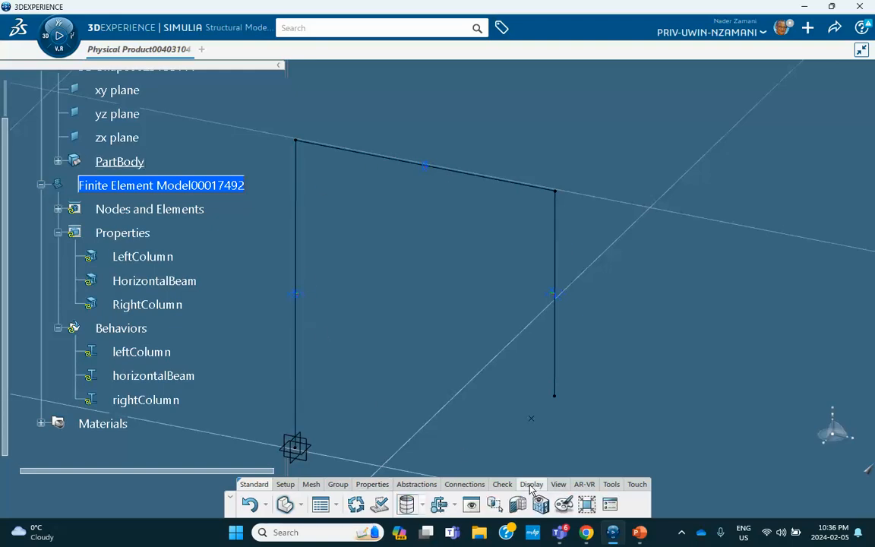
{"action": "left_click", "coordinate": [608, 505]}
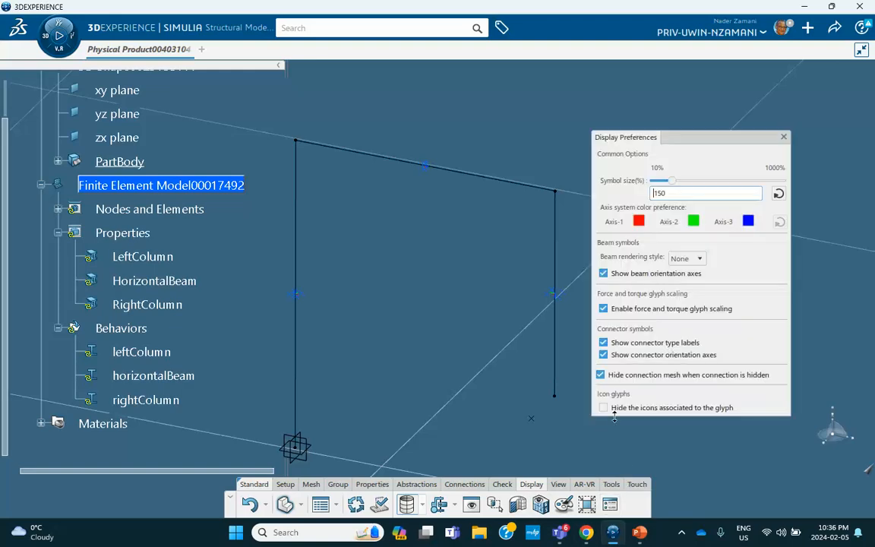
{"action": "left_click", "coordinate": [687, 259]}
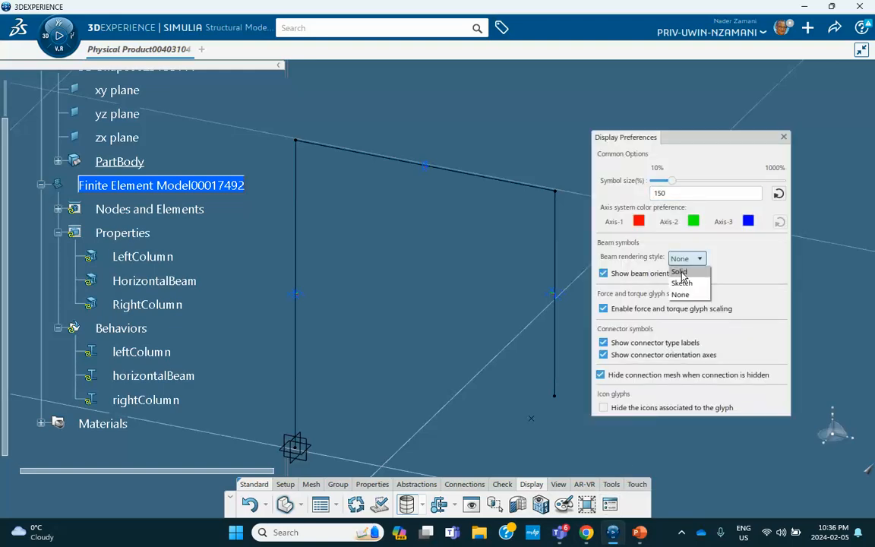
{"action": "left_click", "coordinate": [676, 271]}
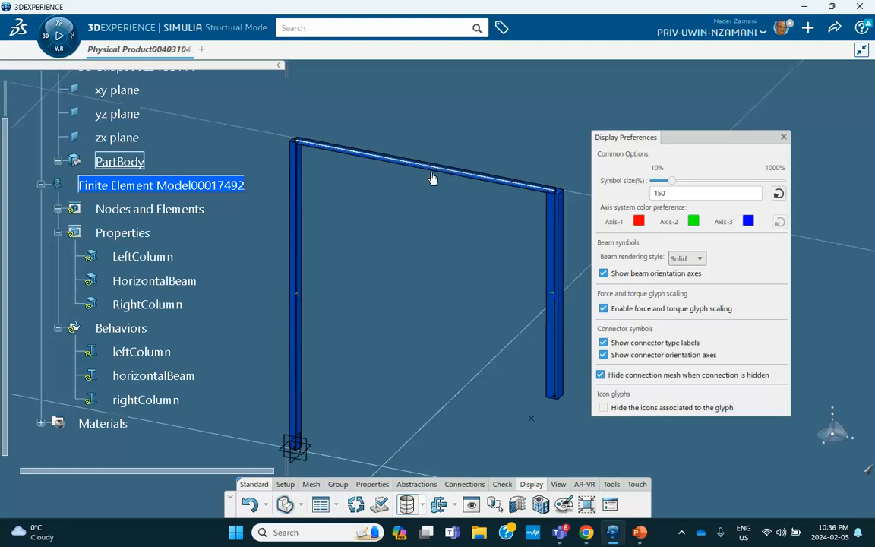
{"action": "left_click", "coordinate": [783, 137]}
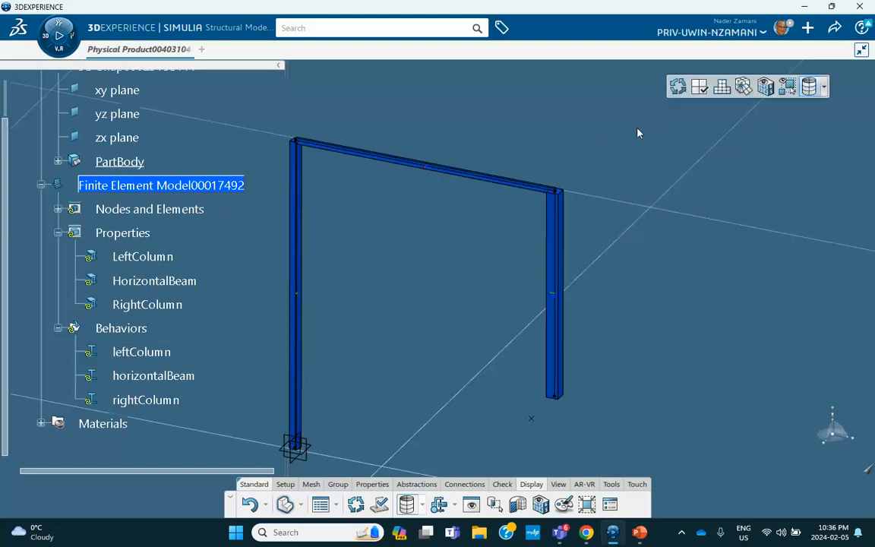
{"action": "right_click", "coordinate": [627, 134]}
{"action": "left_click", "coordinate": [591, 135]}
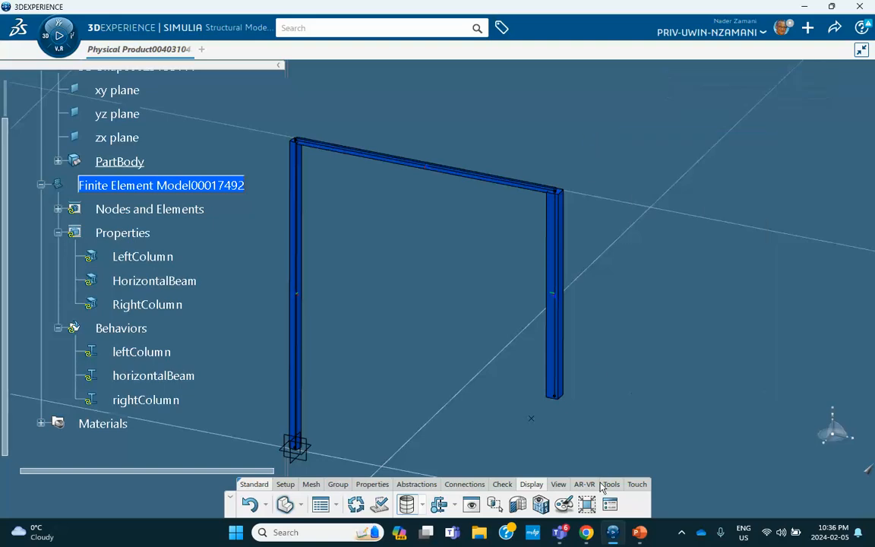
Set the beam rendering style back to None in the display preferences and save the model.
{"action": "left_click", "coordinate": [610, 504]}
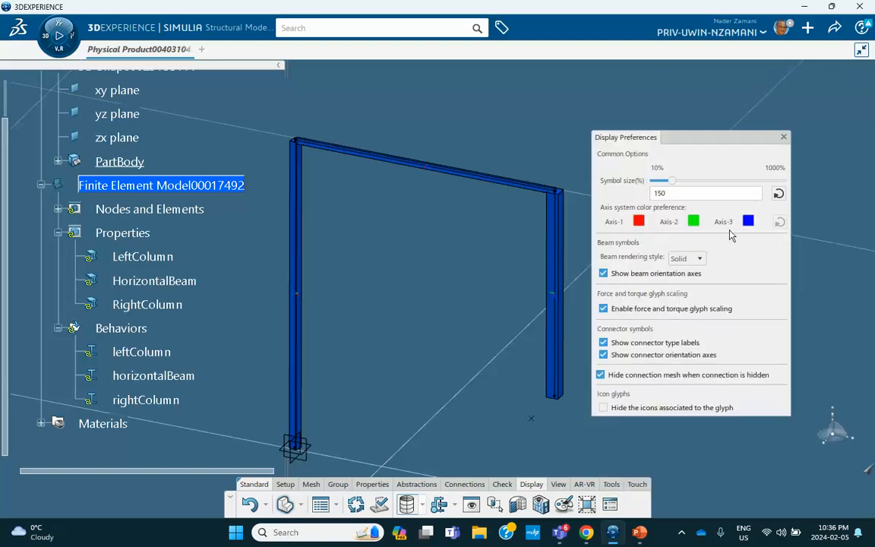
{"action": "left_click", "coordinate": [687, 258]}
{"action": "left_click", "coordinate": [680, 295]}
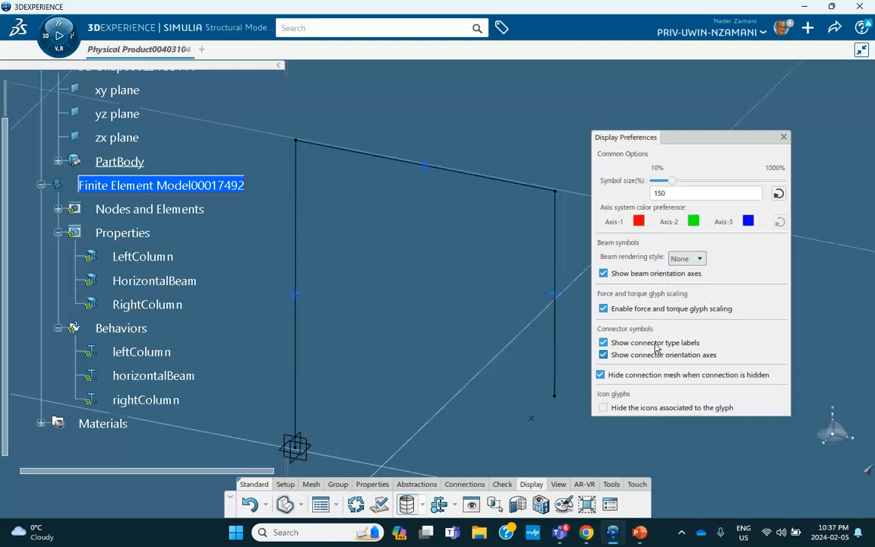
{"action": "left_click", "coordinate": [783, 136]}
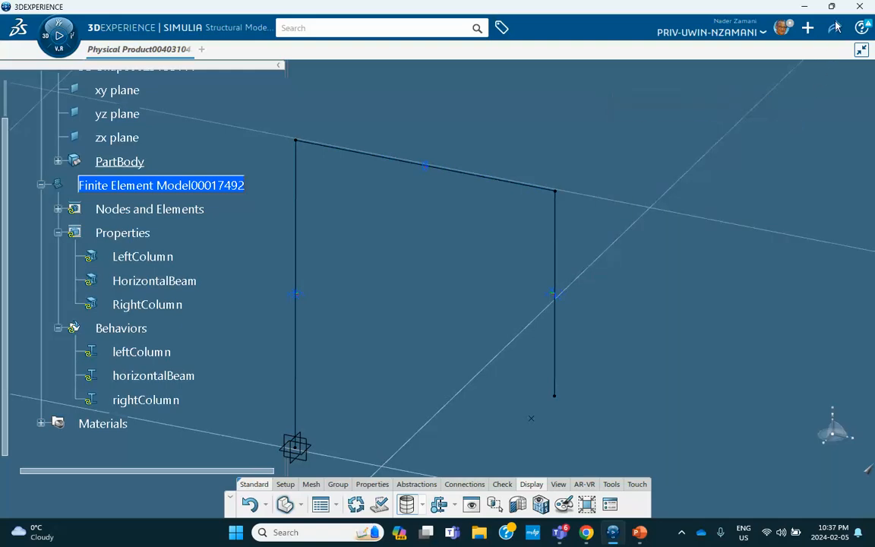
{"action": "left_click", "coordinate": [833, 28]}
{"action": "left_click", "coordinate": [772, 54]}
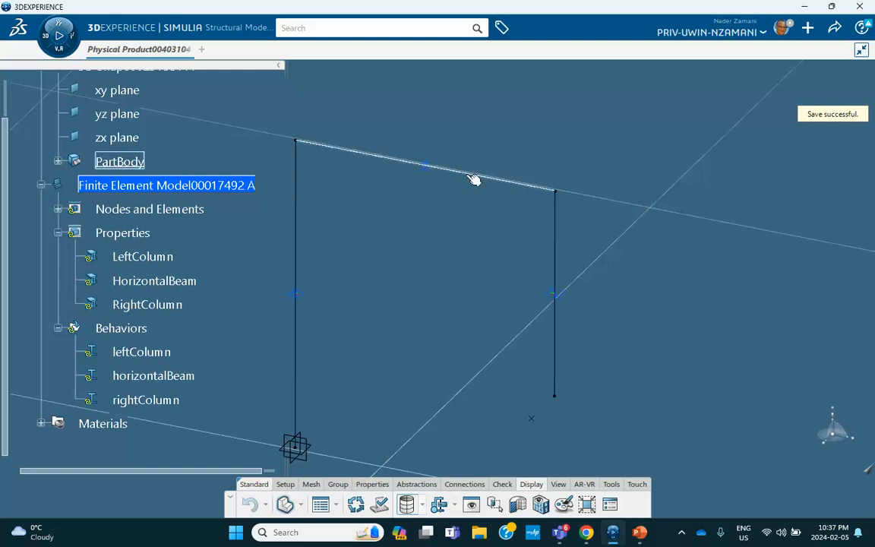
Start a Rigid Connection with the line joining the tops of the two columns as its first support.
{"action": "left_click", "coordinate": [464, 486]}
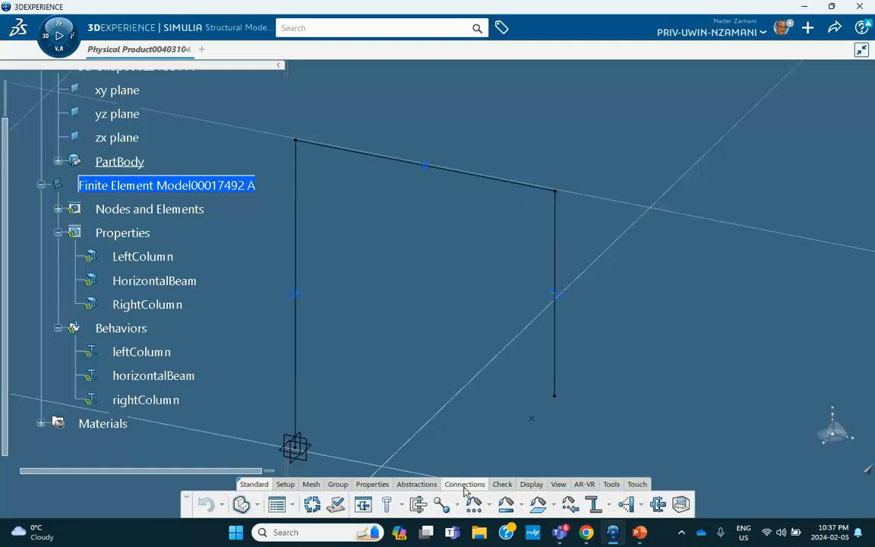
{"action": "left_click", "coordinate": [596, 503]}
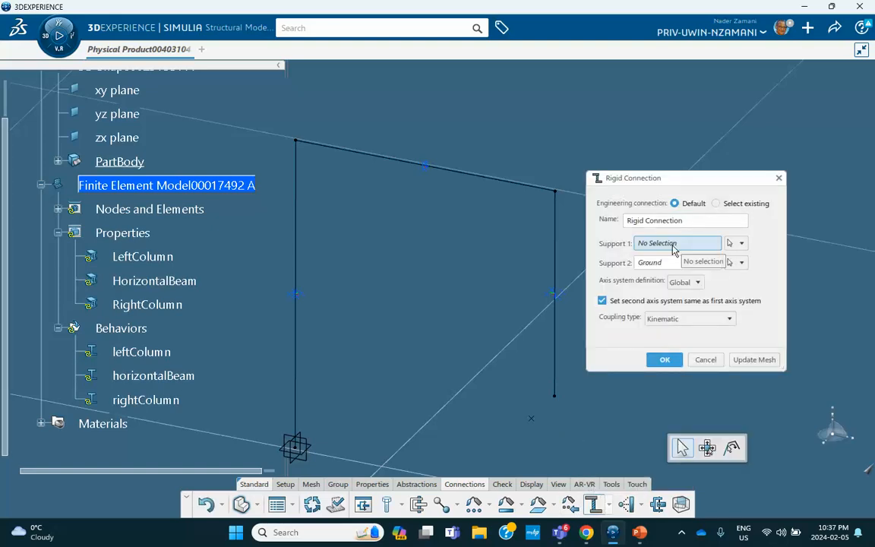
{"action": "left_click", "coordinate": [477, 179]}
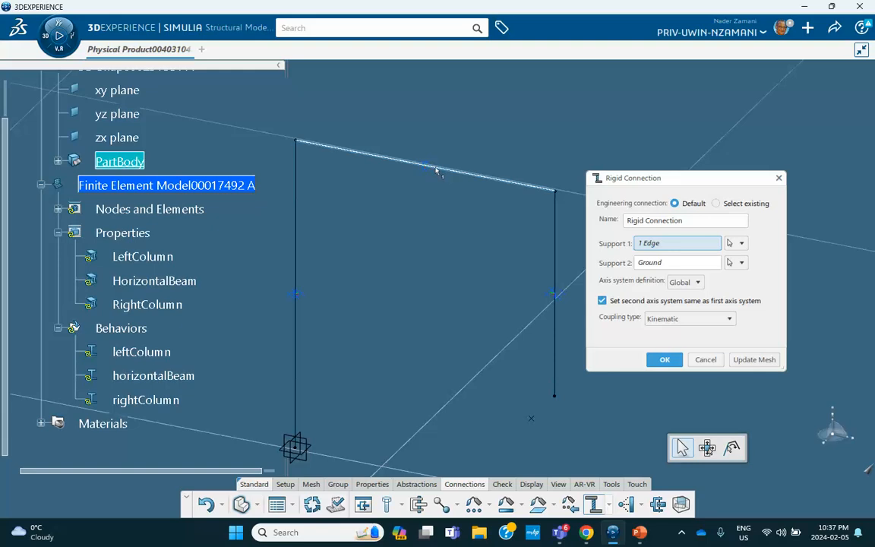
Start creating a new point as the rigid connection's second support, with the frame's horizontal line as the parent.
{"action": "left_click", "coordinate": [658, 263]}
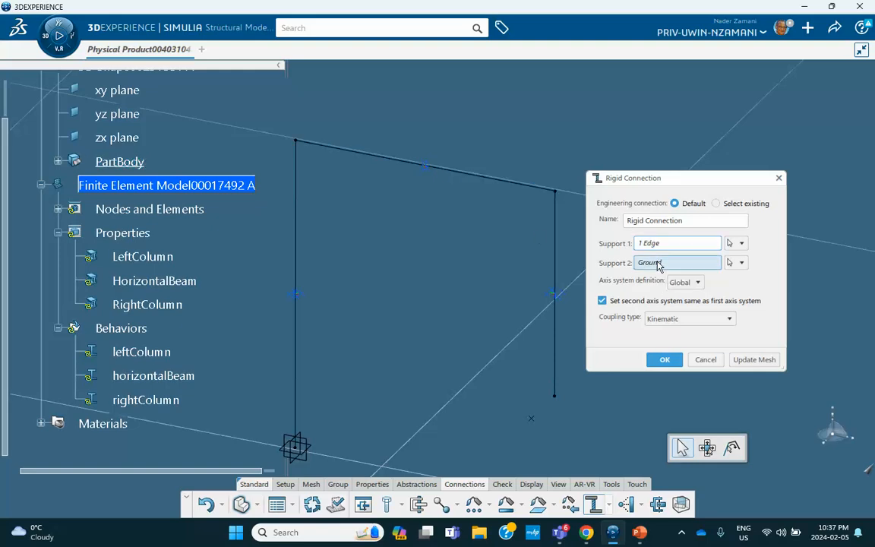
{"action": "right_click", "coordinate": [658, 264]}
{"action": "mouse_move", "coordinate": [682, 318]}
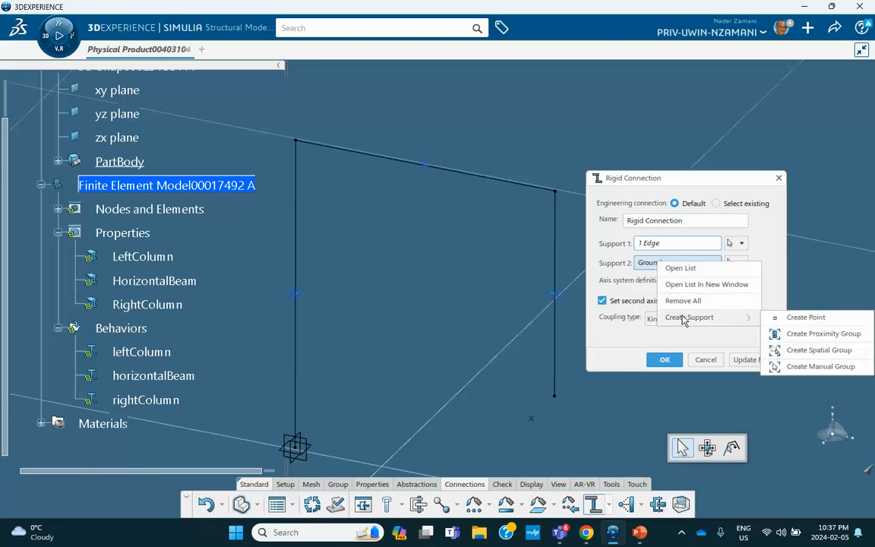
{"action": "left_click", "coordinate": [793, 317]}
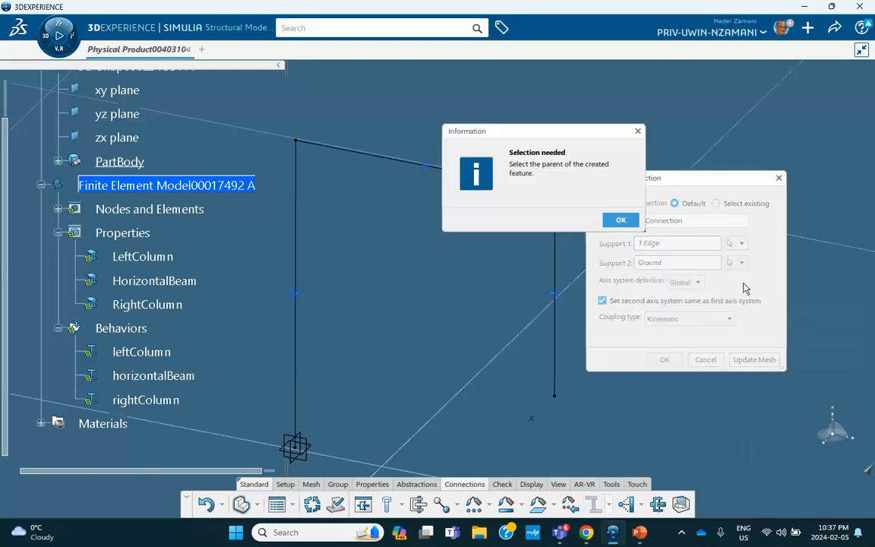
{"action": "left_click_drag", "start_coordinate": [565, 135], "coordinate": [696, 105]}
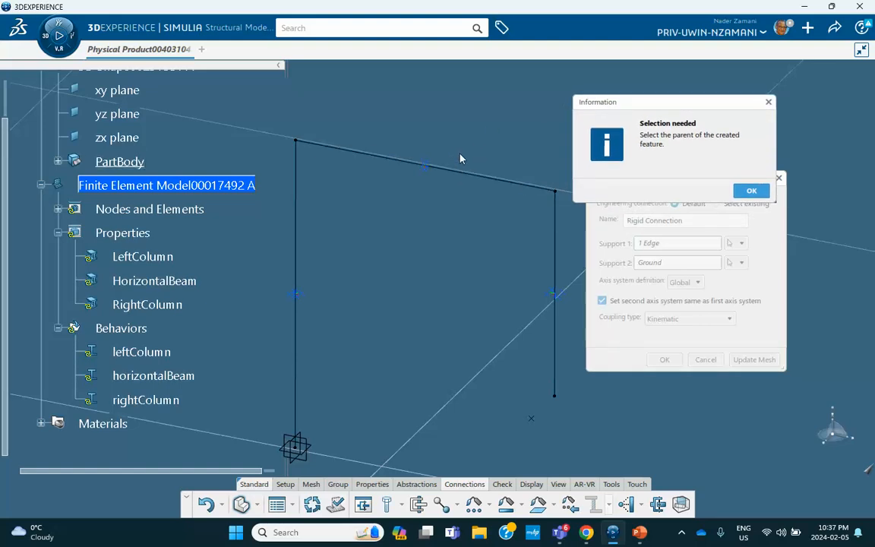
{"action": "left_click", "coordinate": [459, 176]}
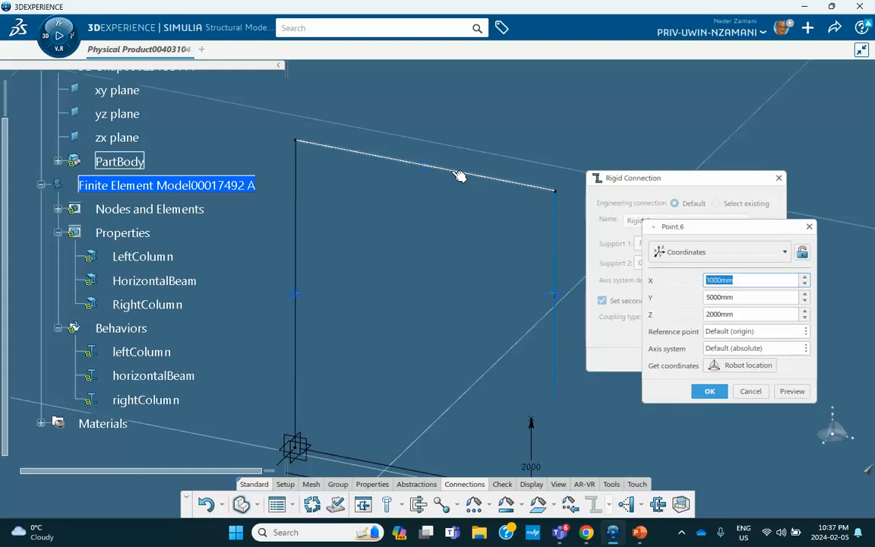
{"action": "left_click_drag", "start_coordinate": [695, 235], "coordinate": [670, 131]}
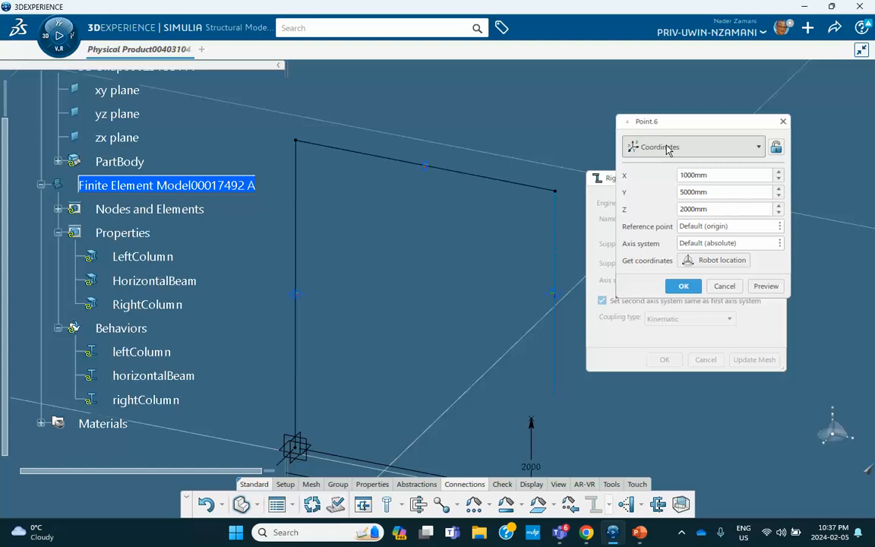
Define the point on the horizontal line at a 0.5 ratio of the curve length and confirm the Rigid Connection.
{"action": "left_click", "coordinate": [667, 149]}
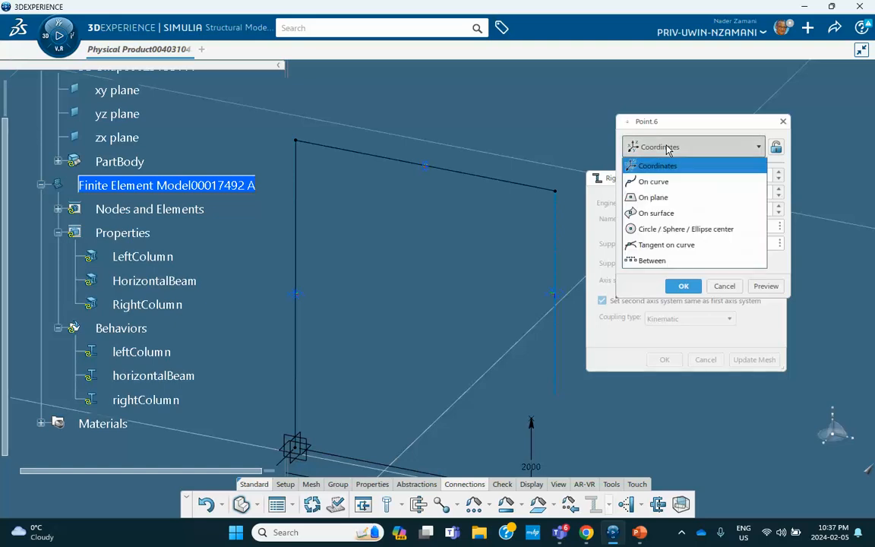
{"action": "left_click", "coordinate": [660, 180]}
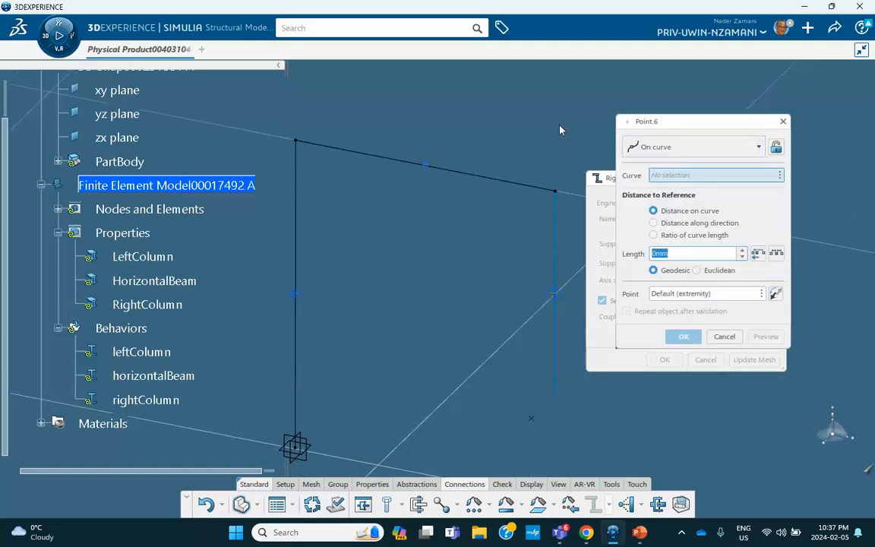
{"action": "left_click", "coordinate": [659, 175]}
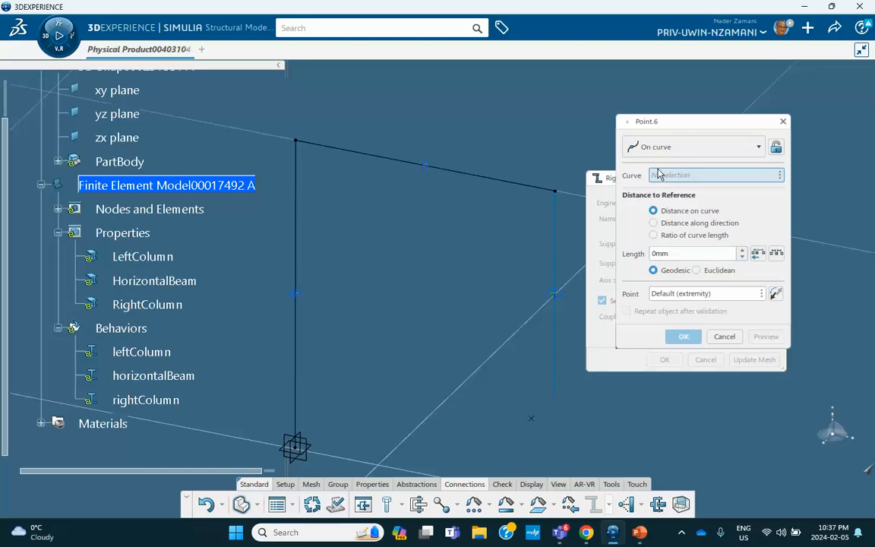
{"action": "left_click", "coordinate": [469, 176]}
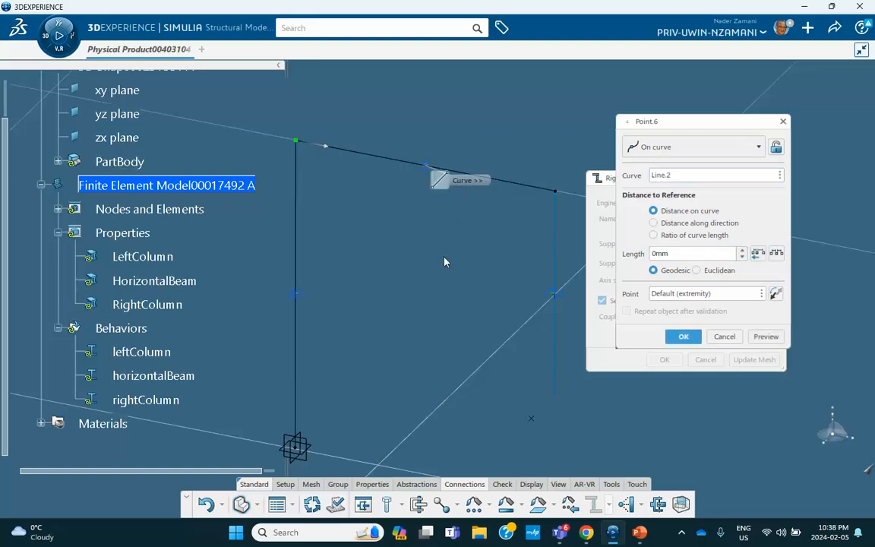
{"action": "left_click", "coordinate": [653, 235]}
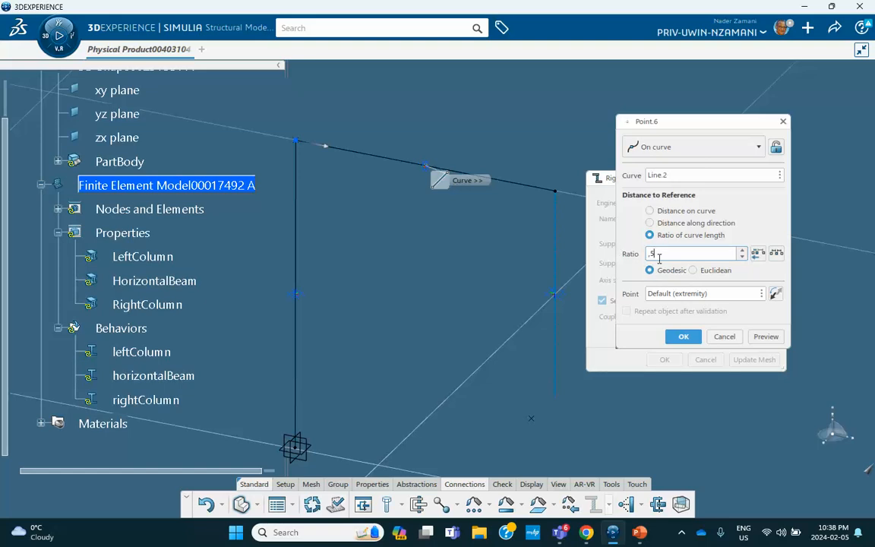
{"action": "left_click_drag", "start_coordinate": [657, 255], "coordinate": [642, 254]}
{"action": "type", "text": "0.5"}
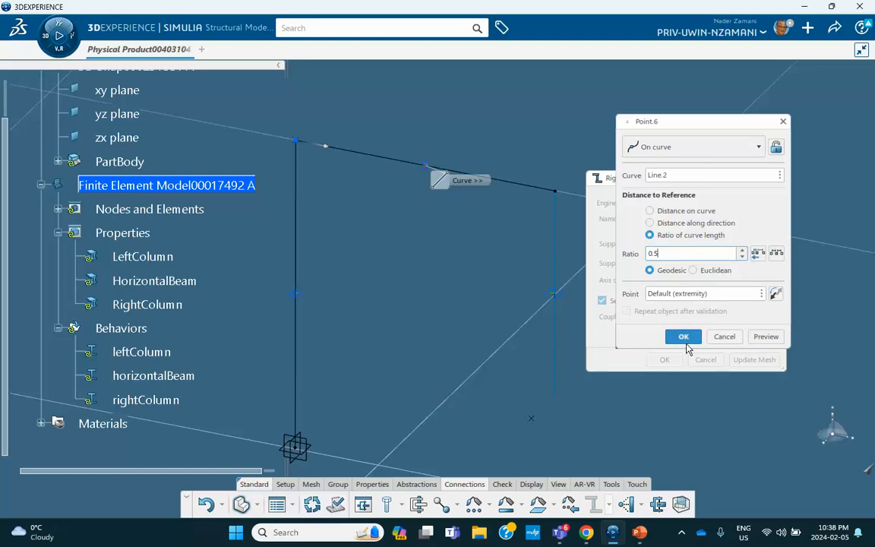
{"action": "left_click", "coordinate": [688, 343]}
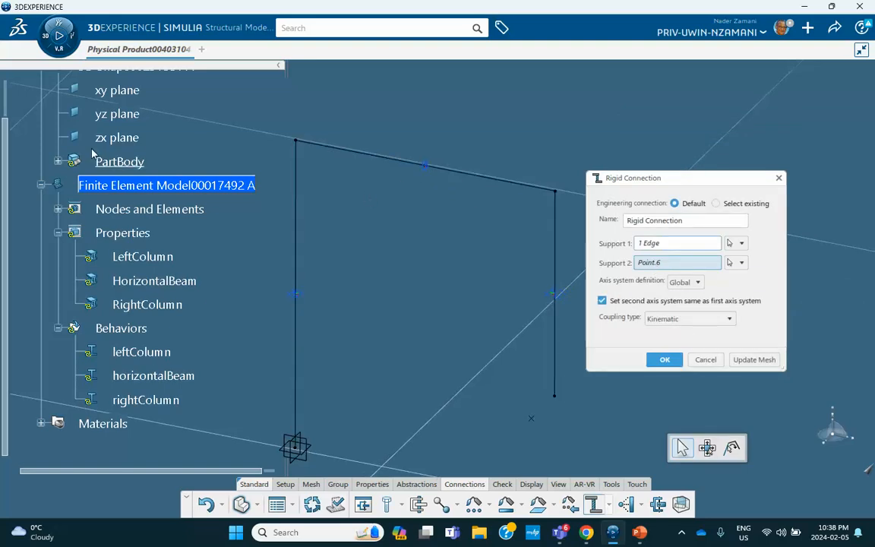
{"action": "left_click", "coordinate": [58, 161]}
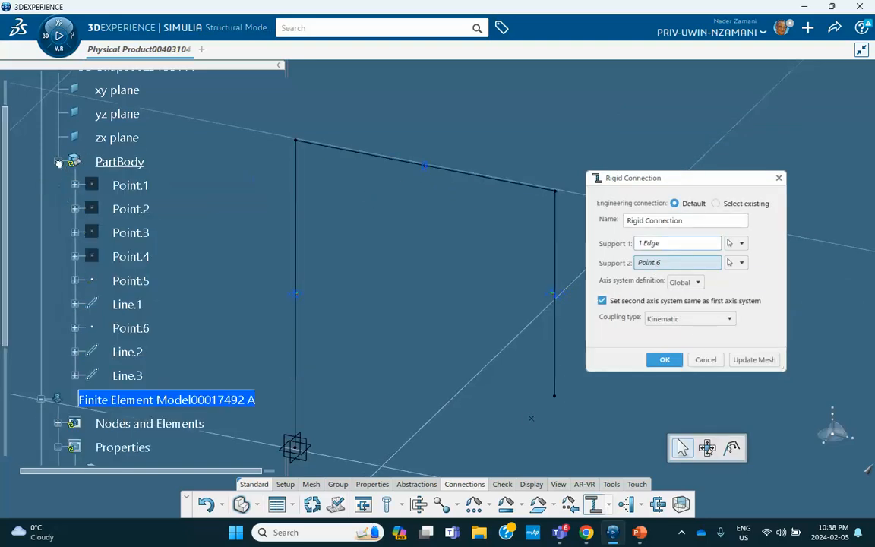
{"action": "left_click", "coordinate": [664, 360]}
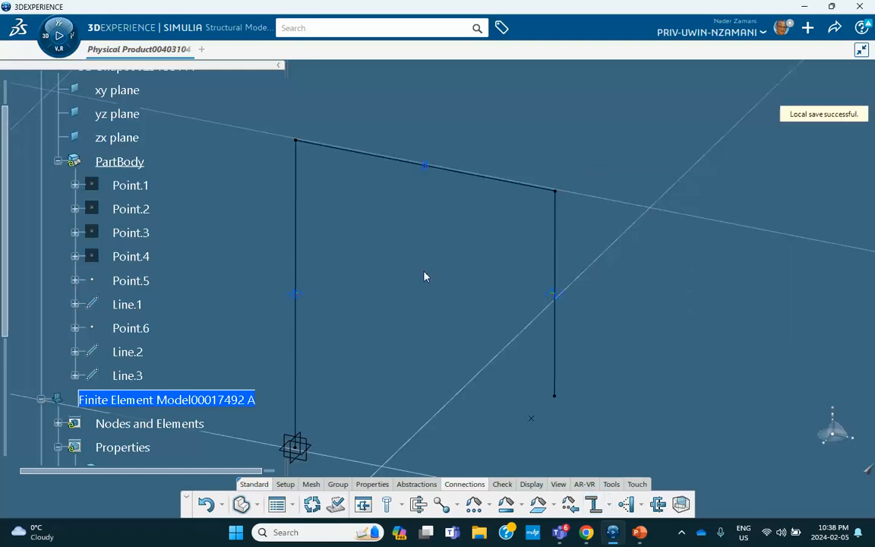
Add a Point Inertia with a mass of 500 kg at the midpoint of the horizontal beam.
{"action": "scroll", "coordinate": [151, 258], "scroll_direction": "down", "scroll_amount": 5}
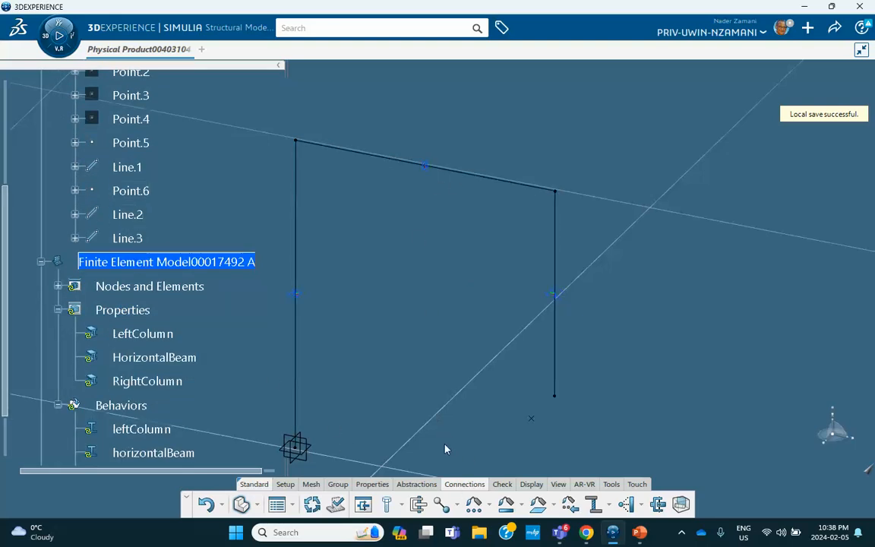
{"action": "left_click", "coordinate": [417, 483]}
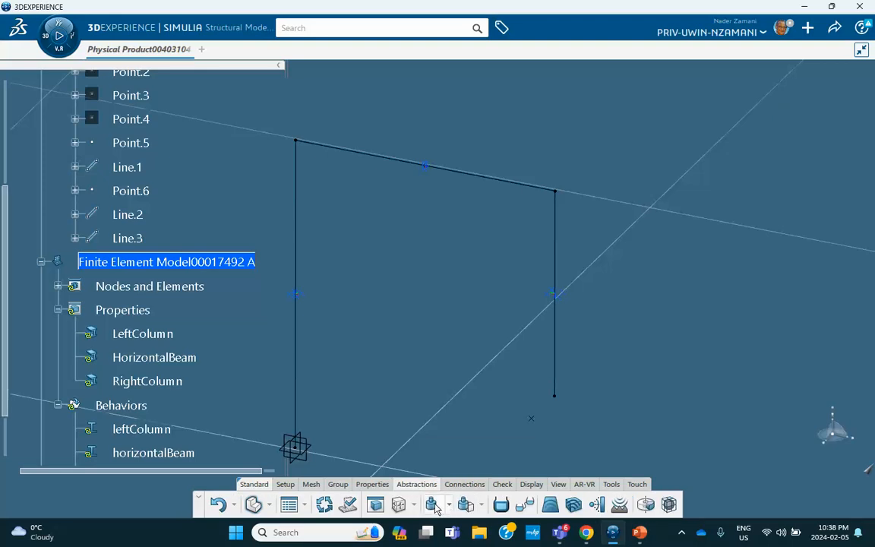
{"action": "left_click", "coordinate": [432, 505]}
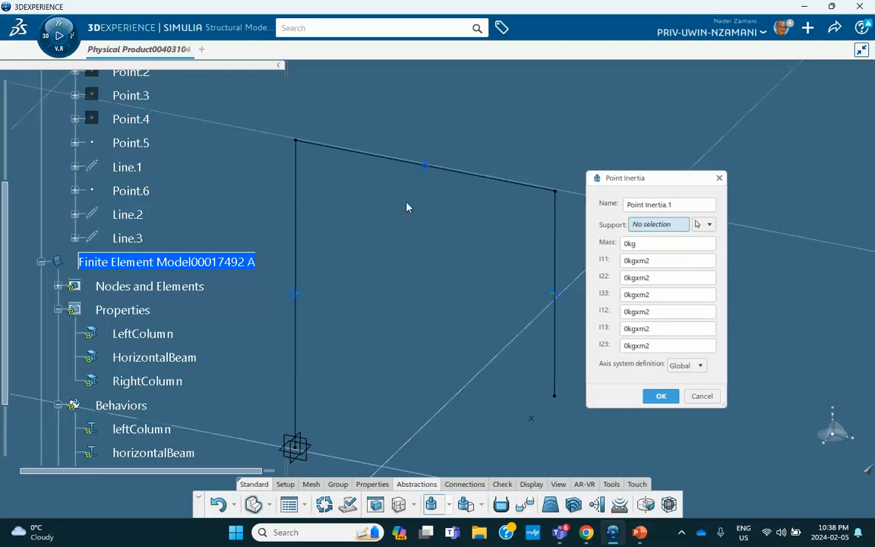
{"action": "left_click", "coordinate": [431, 172]}
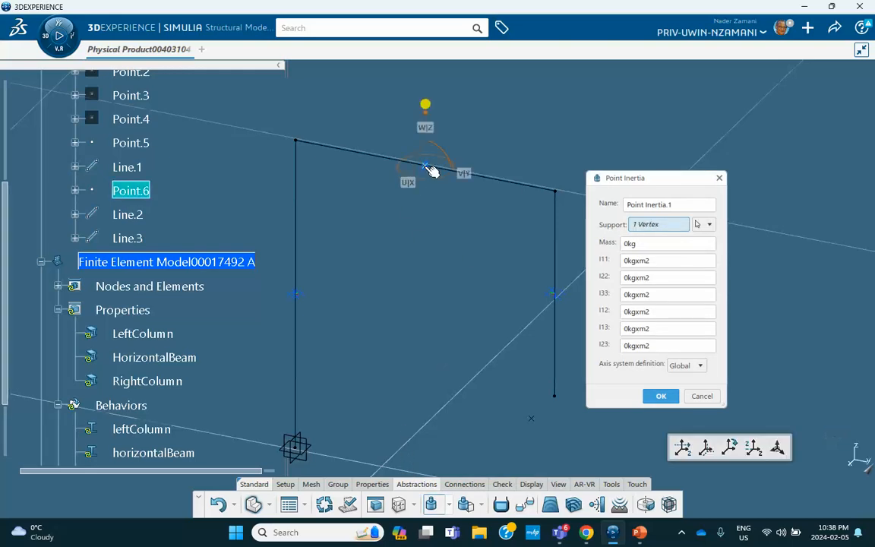
{"action": "double_click", "coordinate": [632, 243]}
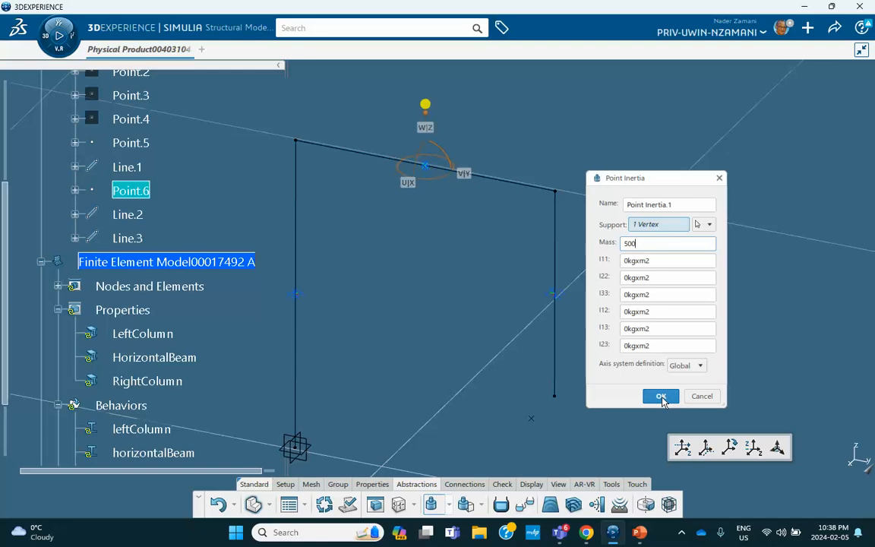
{"action": "left_click", "coordinate": [661, 397]}
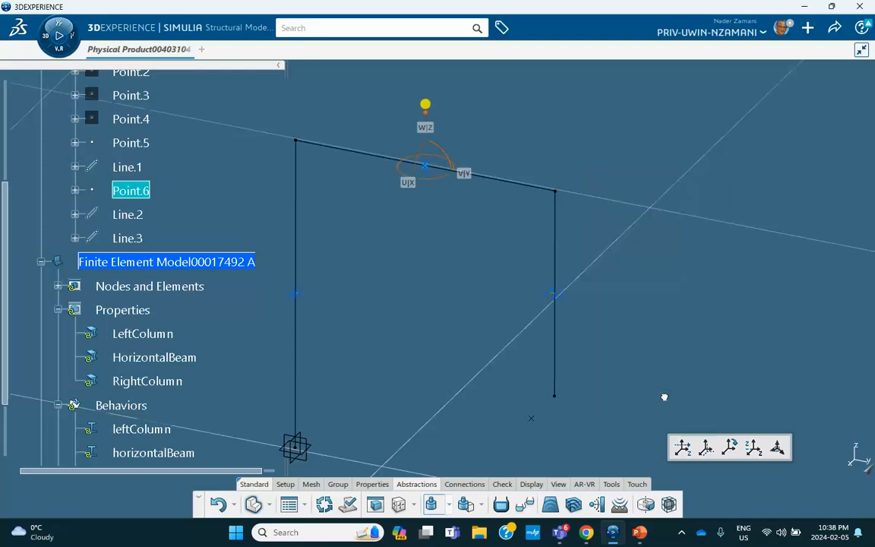
{"action": "middle_click_drag", "start_coordinate": [413, 249], "coordinate": [434, 208]}
{"action": "scroll", "coordinate": [214, 197], "scroll_direction": "down", "scroll_amount": 2}
{"action": "scroll", "coordinate": [213, 196], "scroll_direction": "down", "scroll_amount": 2}
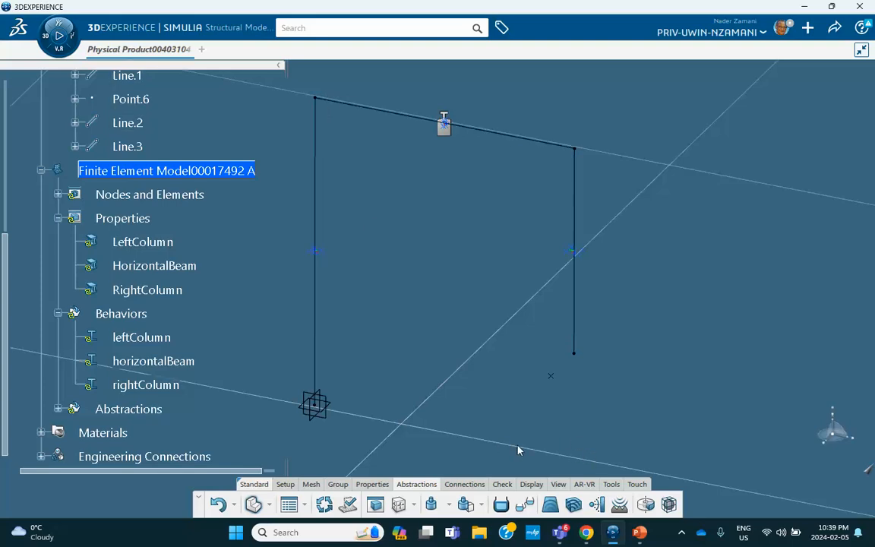
Update the finite element model so its numbering is current and open the node numbering visualization.
{"action": "left_click", "coordinate": [531, 485]}
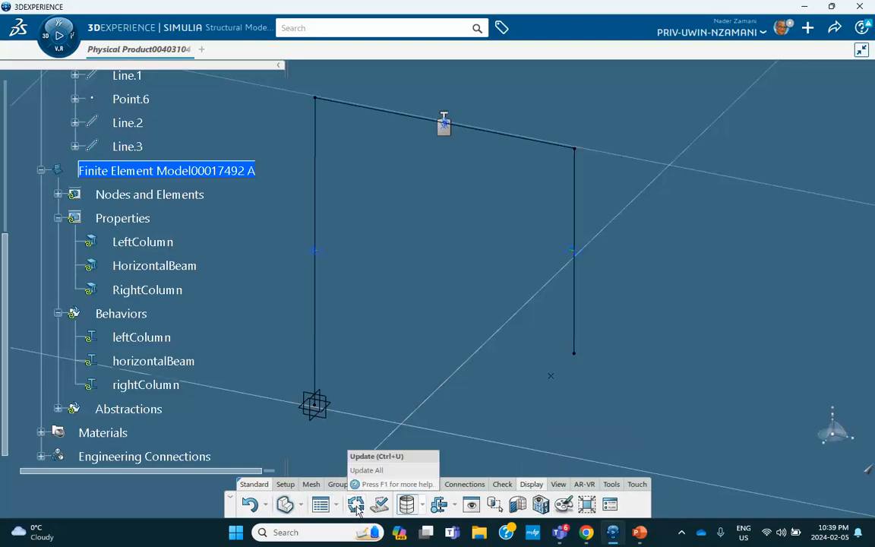
{"action": "left_click", "coordinate": [541, 506]}
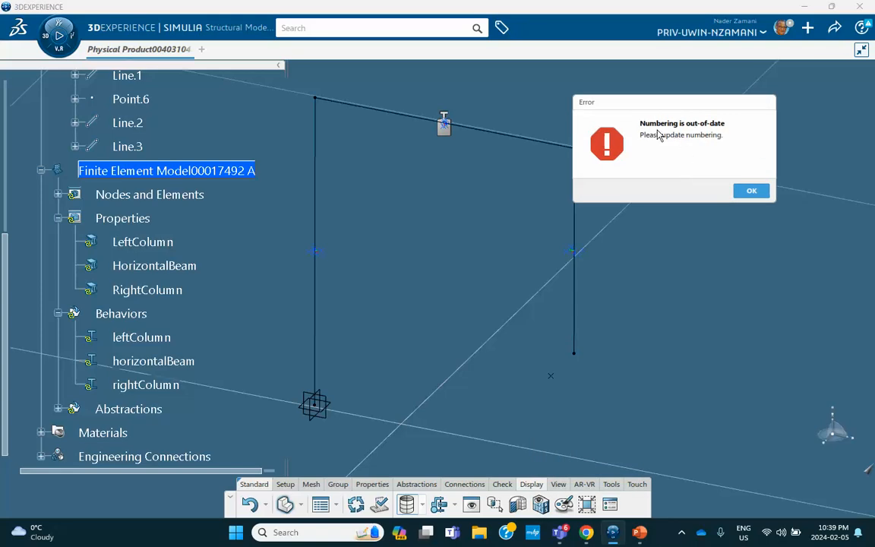
{"action": "left_click", "coordinate": [749, 190]}
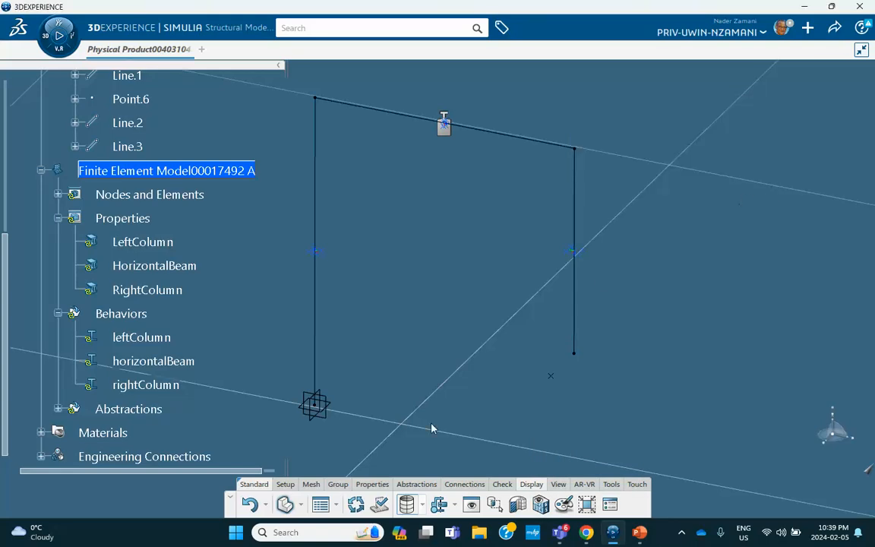
{"action": "left_click", "coordinate": [356, 504]}
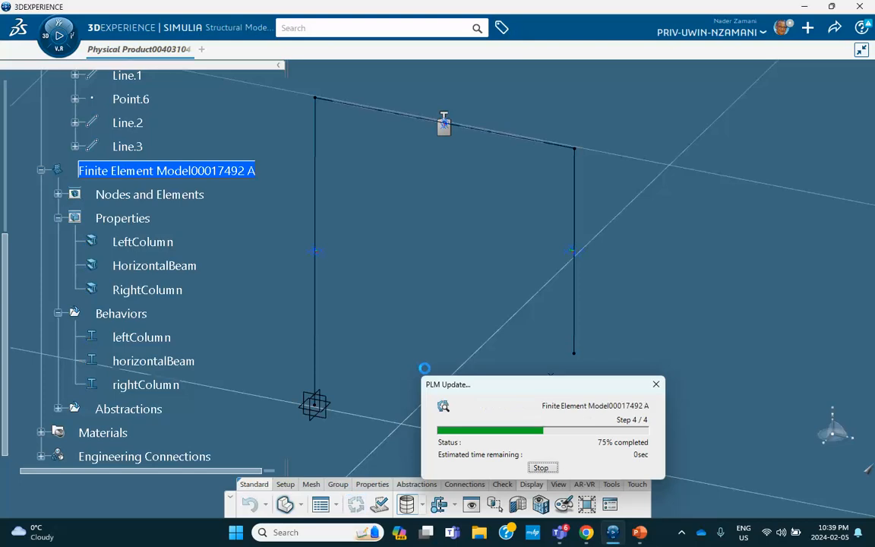
{"action": "left_click", "coordinate": [541, 505]}
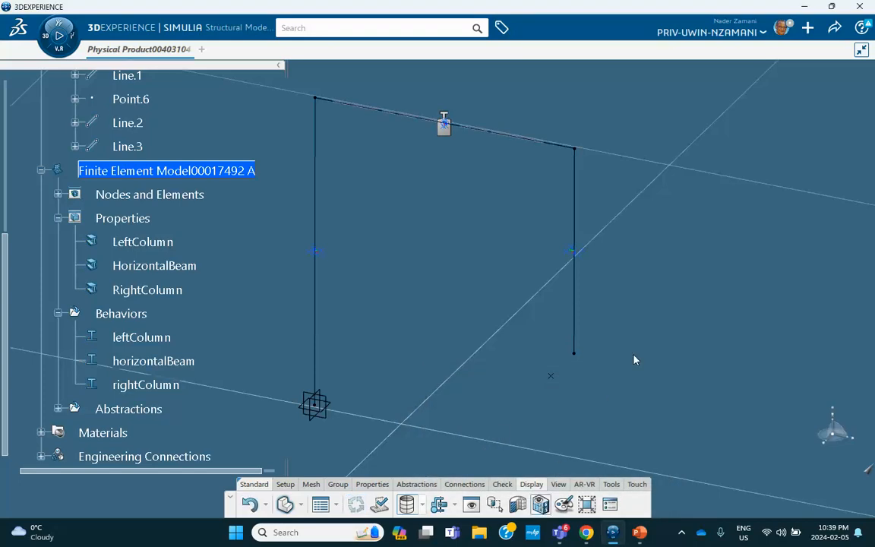
{"action": "left_click_drag", "start_coordinate": [518, 223], "coordinate": [503, 226]}
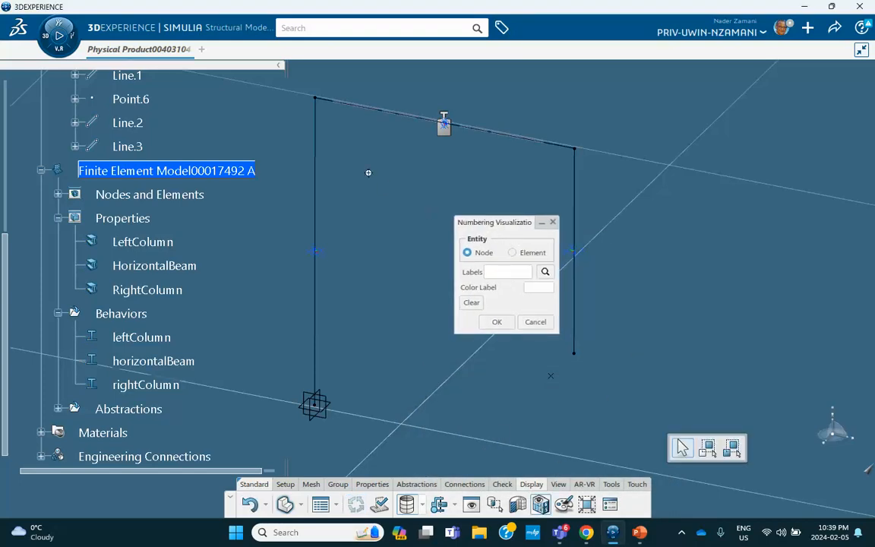
Open the Visibility Manager and hide the shapes so only the beam meshes and connections are displayed.
{"action": "middle_click_drag", "start_coordinate": [367, 172], "coordinate": [368, 213]}
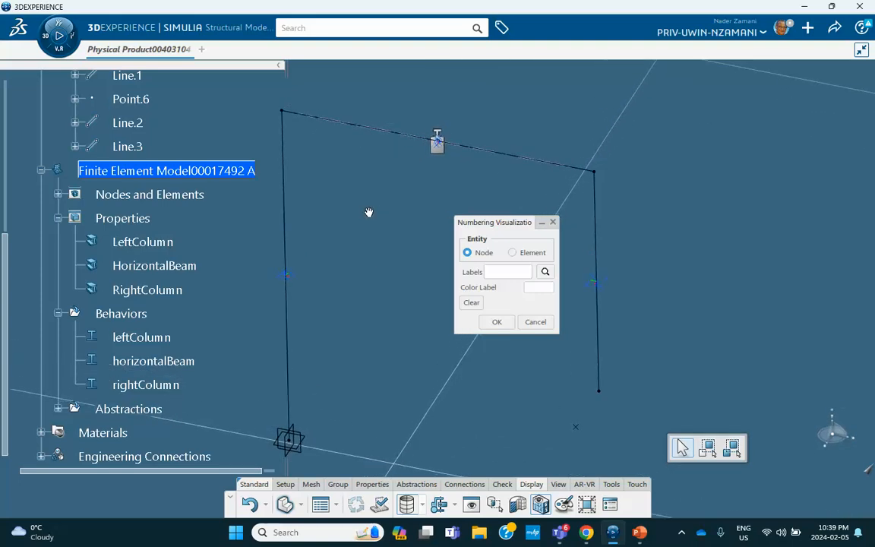
{"action": "right_click", "coordinate": [694, 177]}
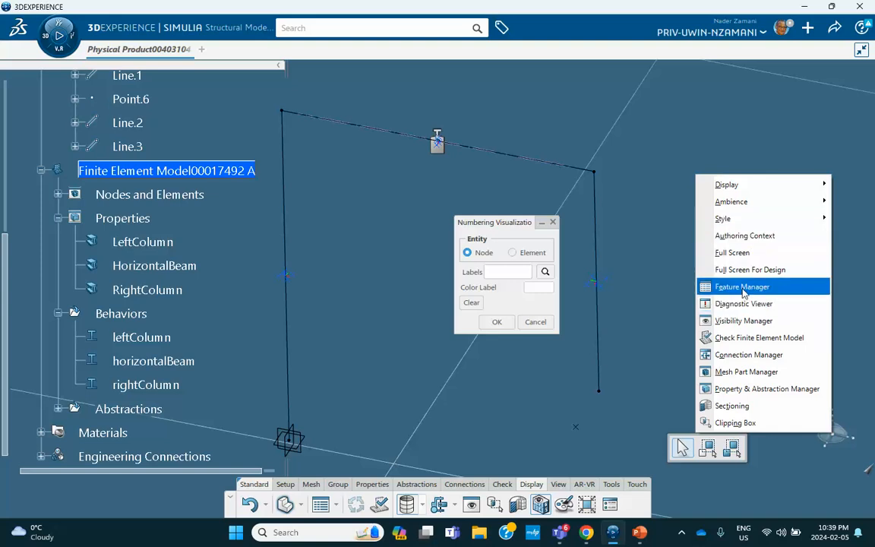
{"action": "left_click", "coordinate": [739, 320]}
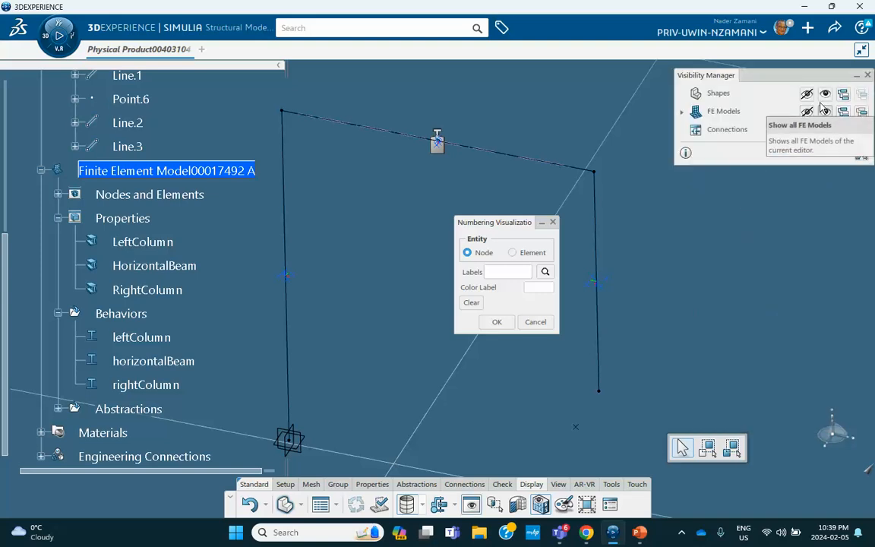
{"action": "left_click", "coordinate": [808, 93]}
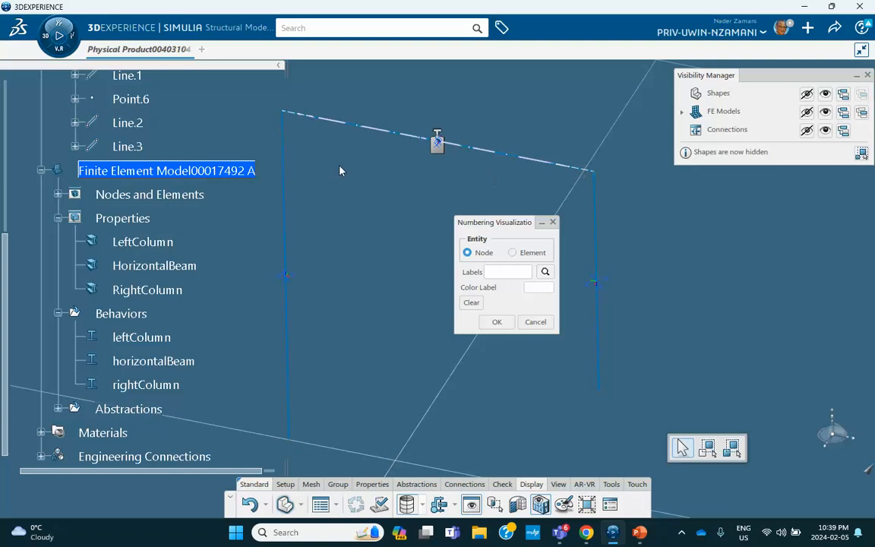
Examine the node numbers where the left column meets the horizontal beam and close the numbering visualization.
{"action": "middle_click_drag", "start_coordinate": [343, 170], "coordinate": [381, 223]}
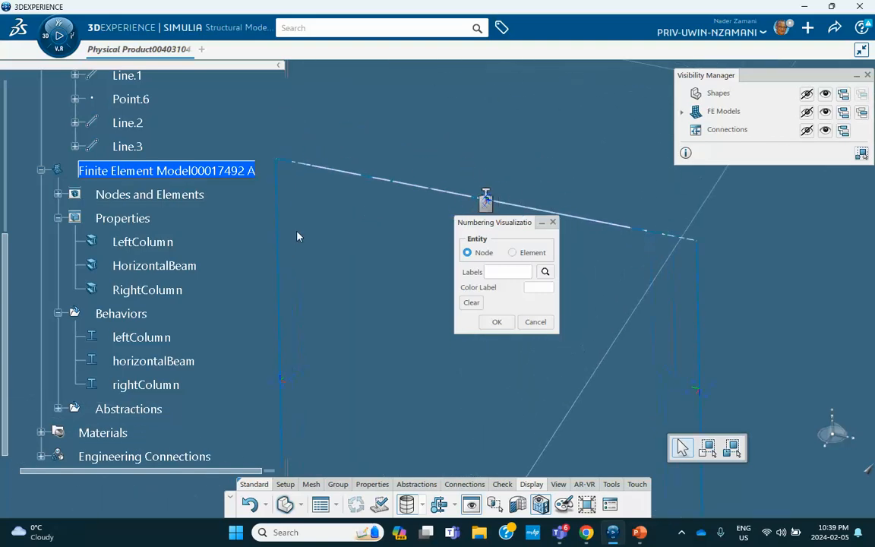
{"action": "middle_click_drag", "start_coordinate": [277, 172], "coordinate": [326, 186]}
{"action": "scroll", "coordinate": [261, 224], "scroll_direction": "up", "scroll_amount": 1}
{"action": "middle_click_drag", "start_coordinate": [260, 225], "coordinate": [346, 280]}
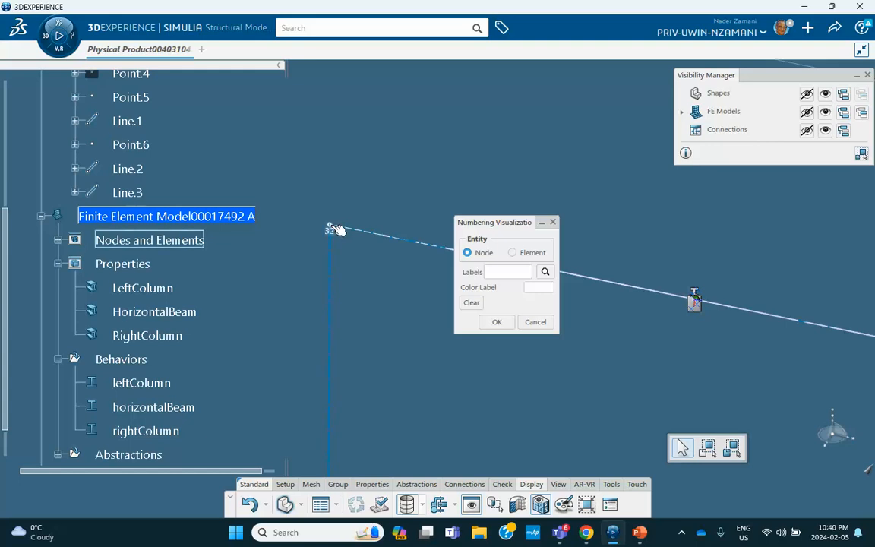
{"action": "left_click", "coordinate": [497, 321]}
{"action": "middle_click_drag", "start_coordinate": [430, 203], "coordinate": [358, 179]}
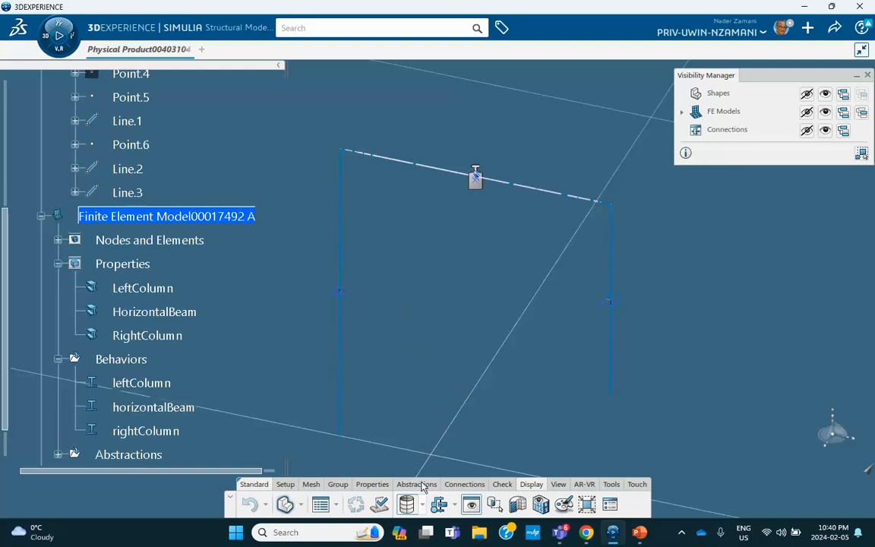
Start a Tie connection, hide the FE models and show the shapes for picking geometry.
{"action": "left_click", "coordinate": [459, 485]}
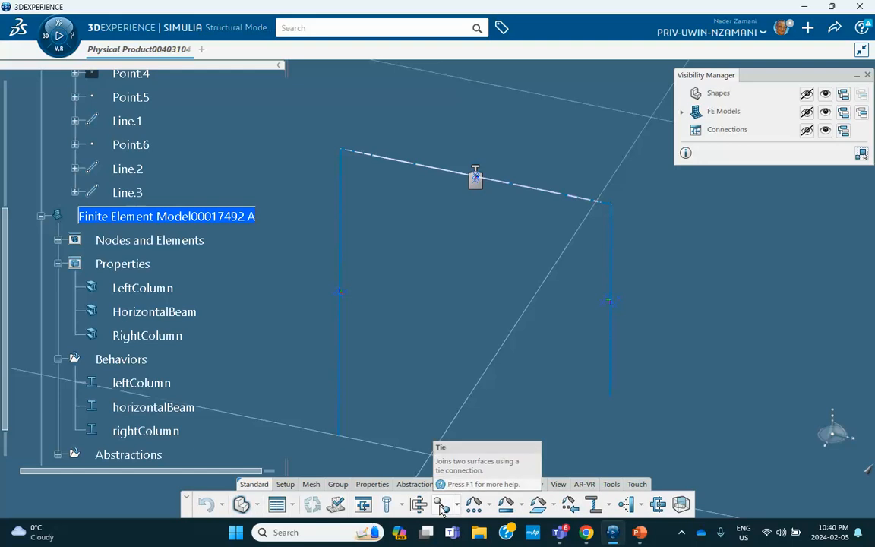
{"action": "left_click", "coordinate": [439, 506]}
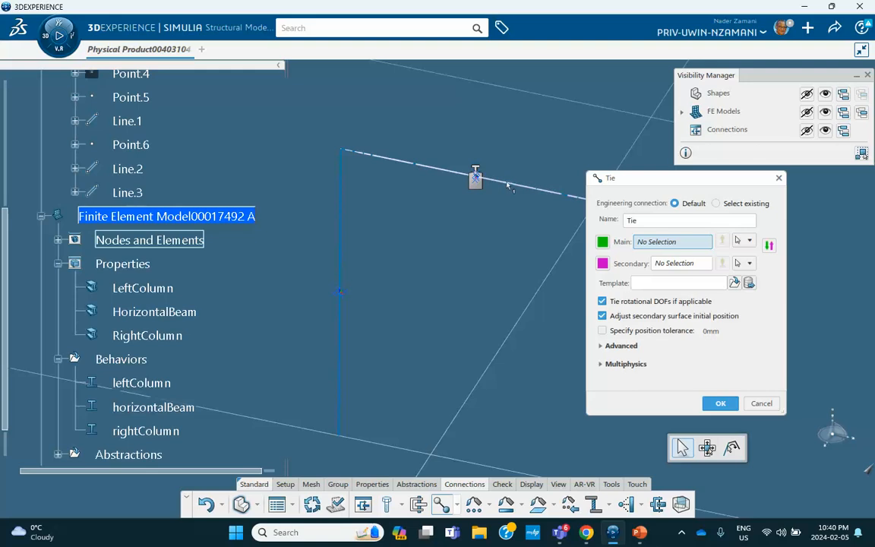
{"action": "left_click", "coordinate": [825, 112]}
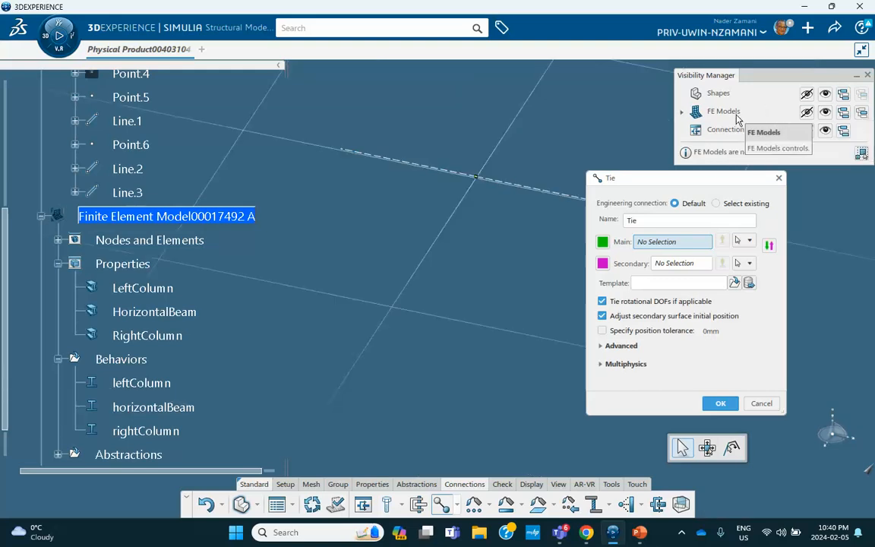
{"action": "left_click", "coordinate": [824, 94]}
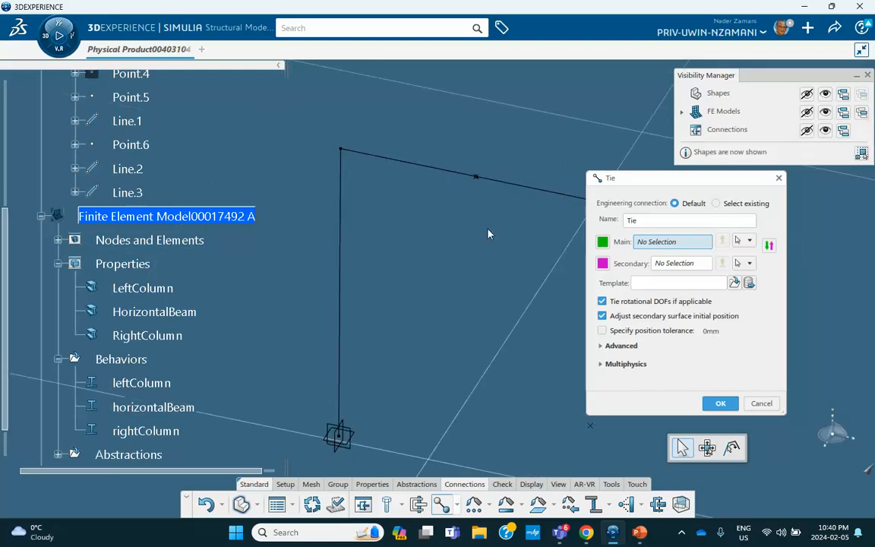
Create the tie with the horizontal beam line as main and the left column line as secondary.
{"action": "left_click", "coordinate": [517, 184]}
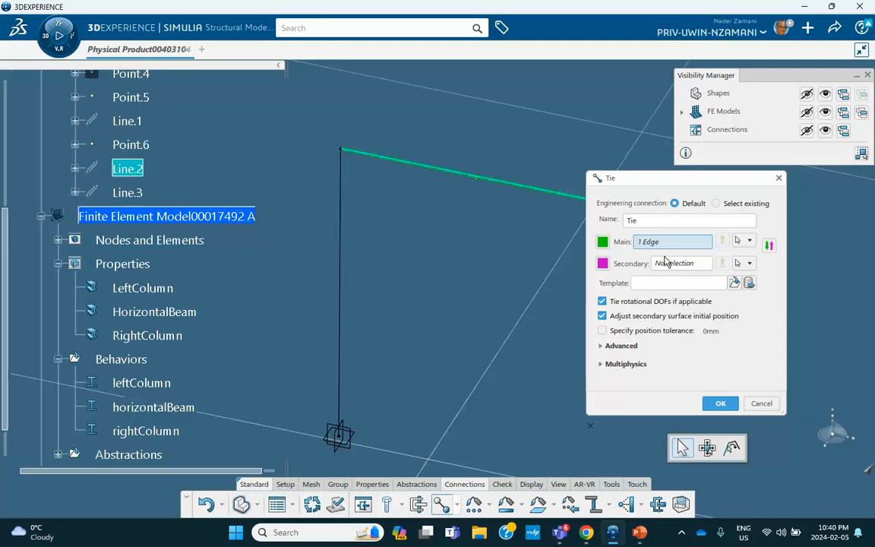
{"action": "left_click", "coordinate": [668, 265]}
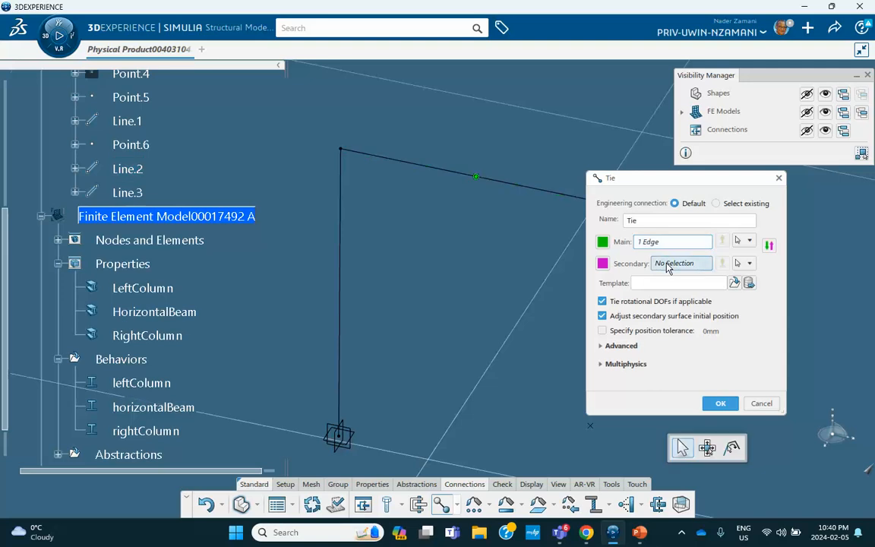
{"action": "left_click", "coordinate": [340, 262]}
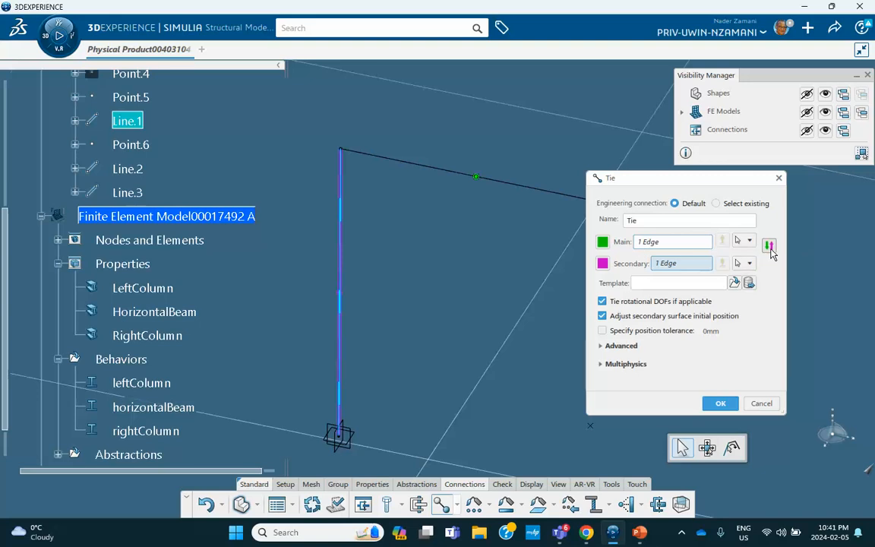
{"action": "left_click", "coordinate": [716, 404]}
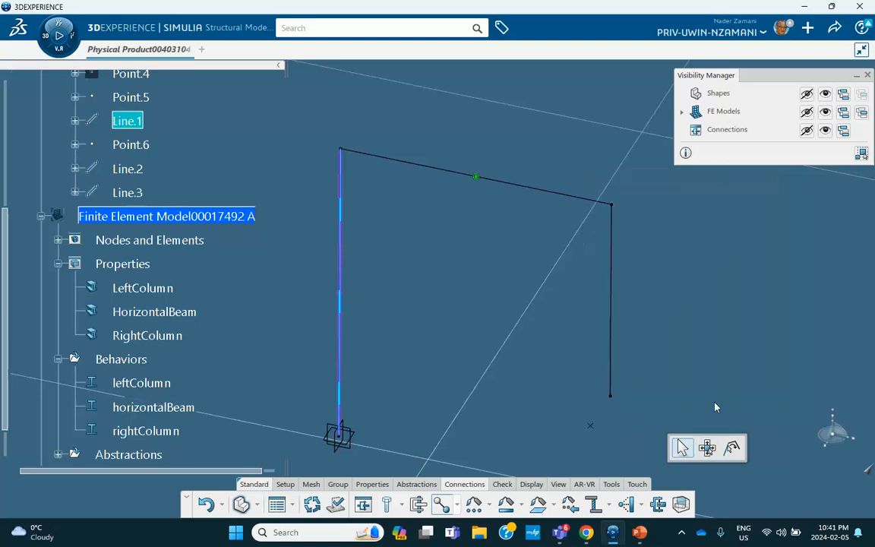
Expand the abstractions and engineering connections in the model tree to examine the point inertia, rigid connection and tie entries.
{"action": "scroll", "coordinate": [106, 304], "scroll_direction": "down", "scroll_amount": 5}
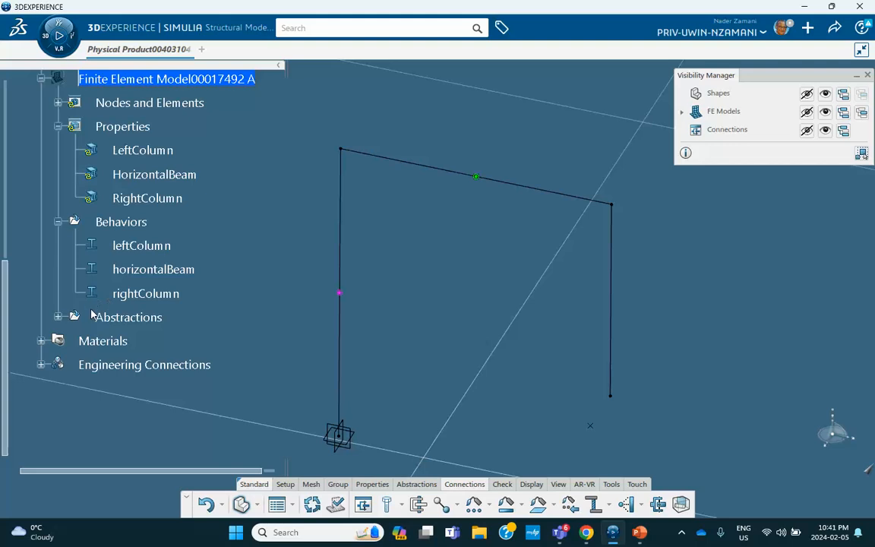
{"action": "left_click", "coordinate": [58, 316]}
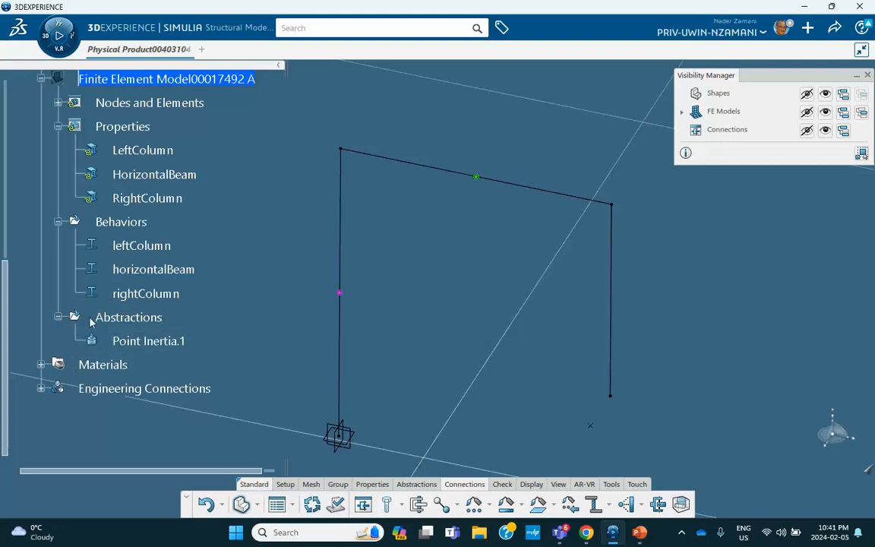
{"action": "scroll", "coordinate": [89, 296], "scroll_direction": "down", "scroll_amount": 2}
{"action": "scroll", "coordinate": [88, 269], "scroll_direction": "up", "scroll_amount": 2}
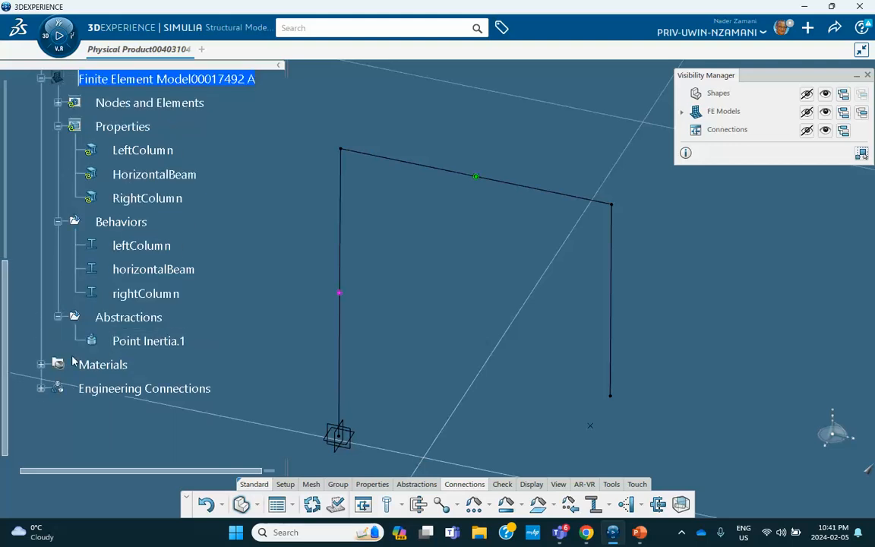
{"action": "left_click", "coordinate": [40, 388]}
{"action": "scroll", "coordinate": [58, 326], "scroll_direction": "down", "scroll_amount": 5}
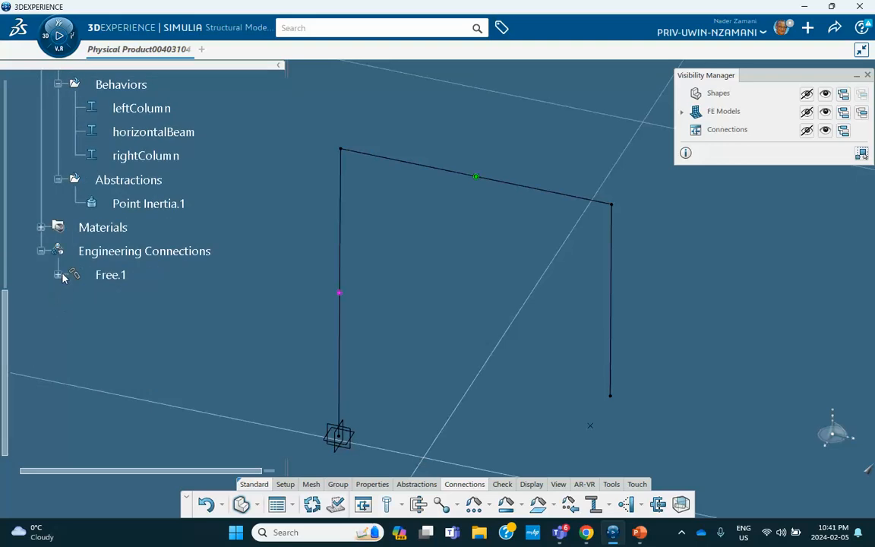
{"action": "left_click", "coordinate": [59, 275]}
{"action": "left_click", "coordinate": [74, 298]}
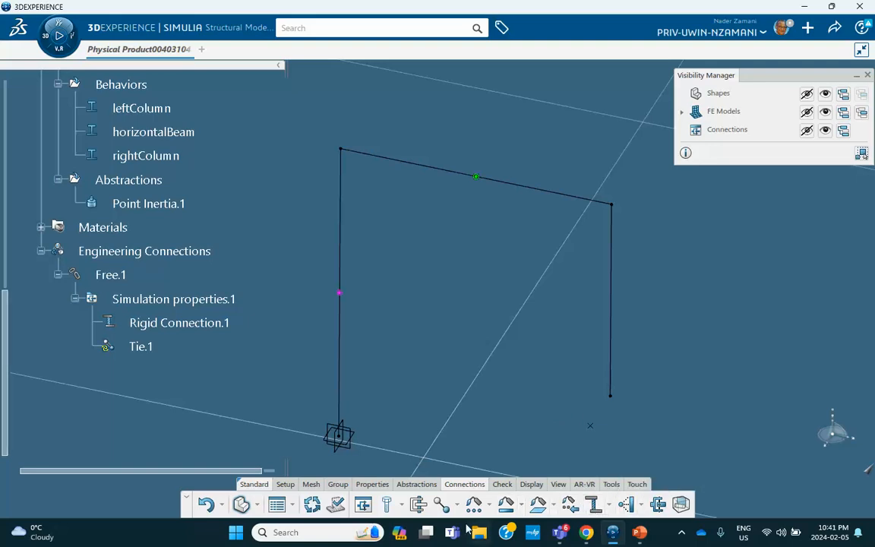
Create a second Tie with the horizontal beam line as main and the right column line as secondary.
{"action": "left_click", "coordinate": [441, 505]}
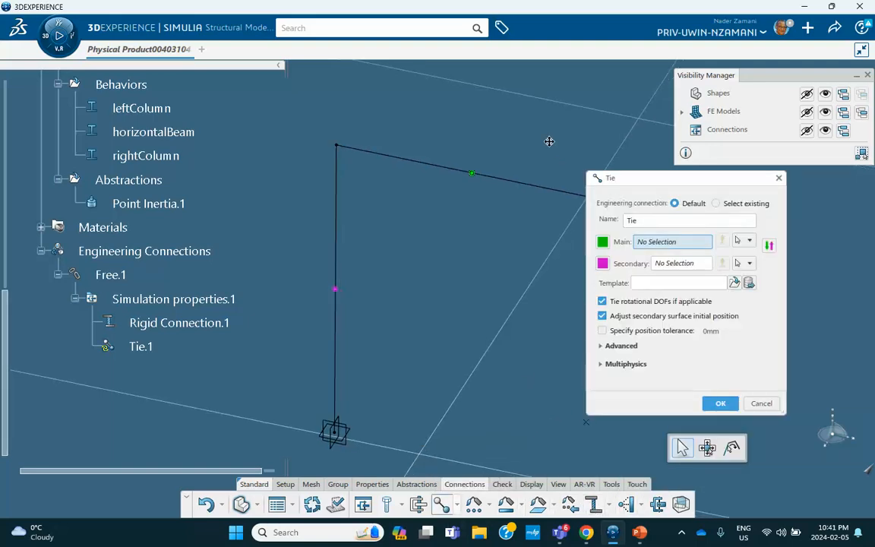
{"action": "middle_click_drag", "start_coordinate": [551, 140], "coordinate": [466, 113]}
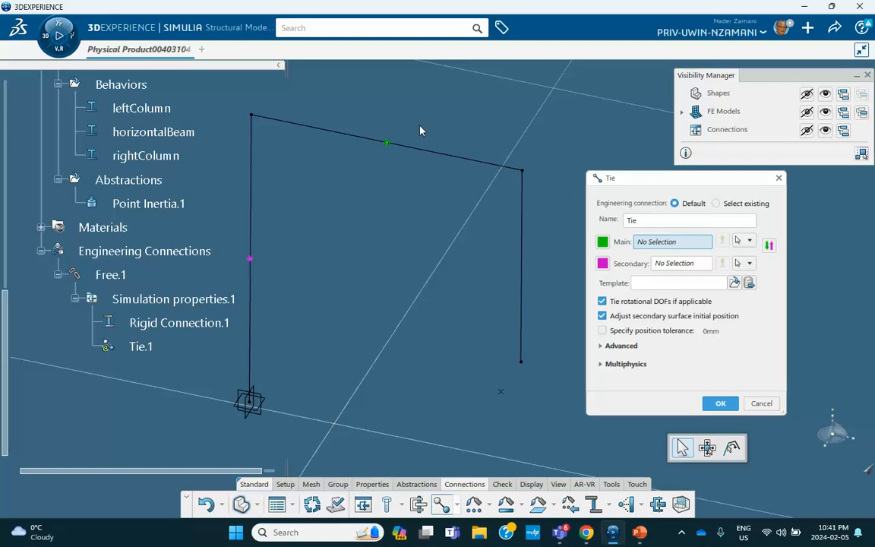
{"action": "left_click", "coordinate": [433, 155]}
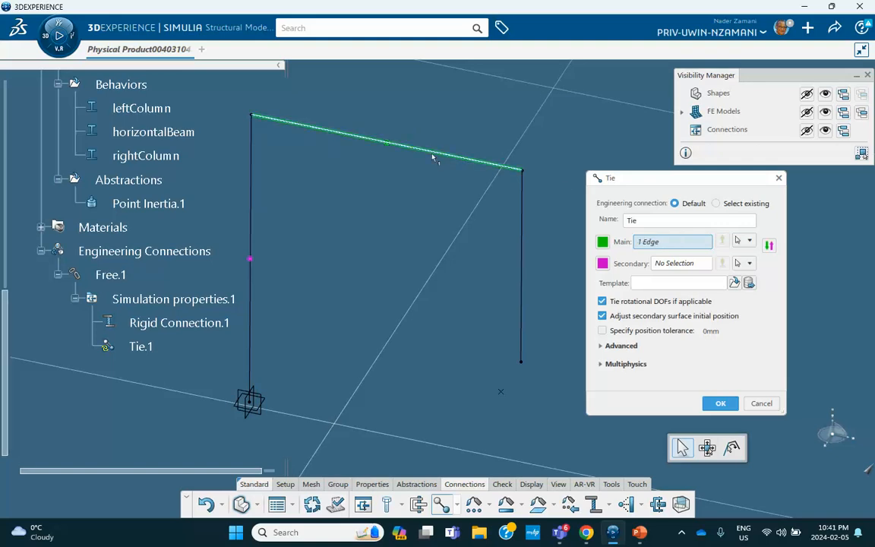
{"action": "left_click", "coordinate": [676, 263]}
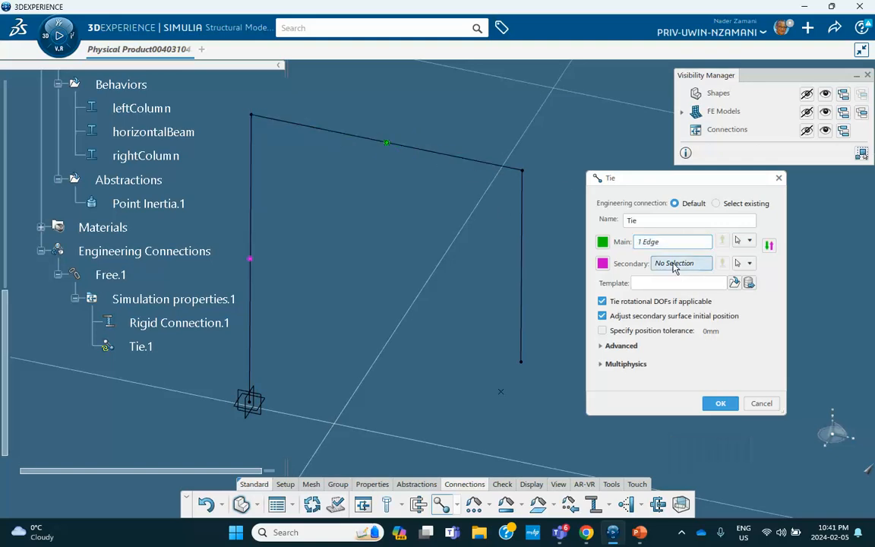
{"action": "left_click", "coordinate": [521, 296]}
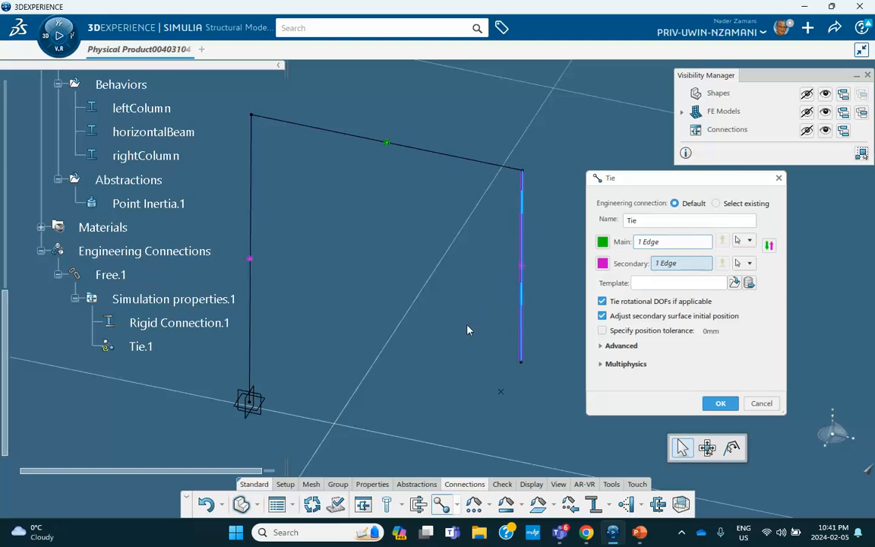
{"action": "left_click", "coordinate": [714, 403]}
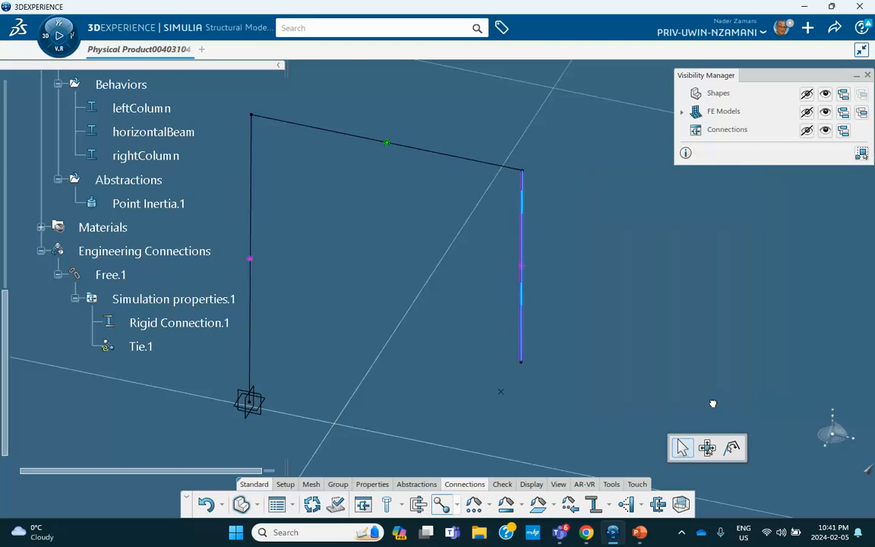
Switch to the PowerPoint tutorial and examine the slide showing the tie connections and their main and secondary selections.
{"action": "left_click", "coordinate": [640, 533]}
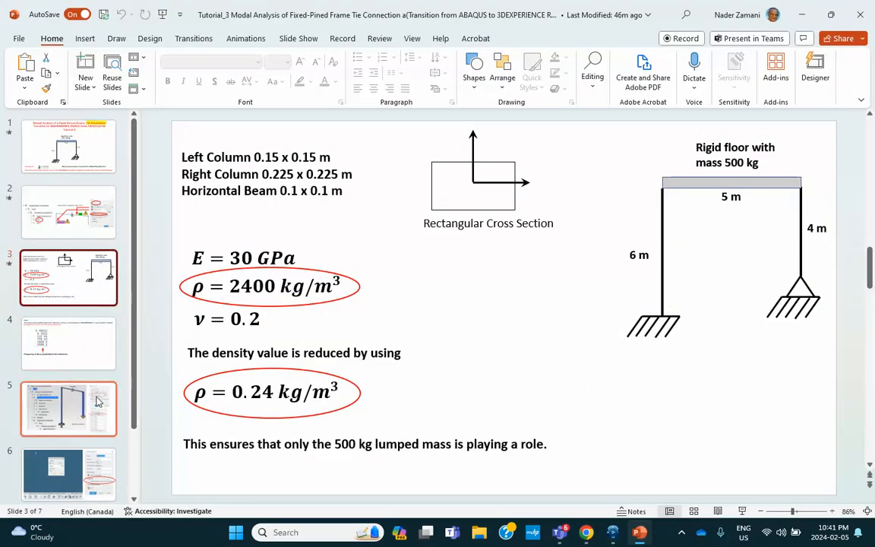
{"action": "left_click", "coordinate": [97, 402]}
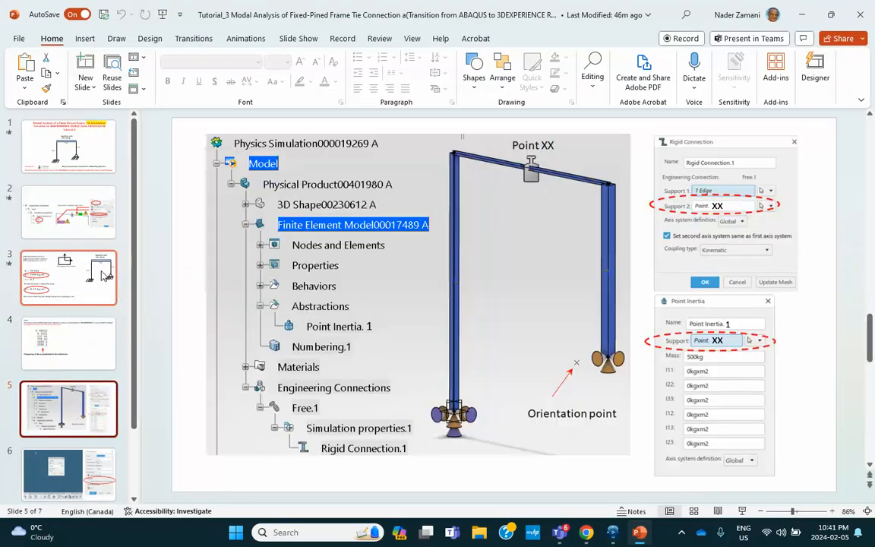
{"action": "left_click", "coordinate": [76, 211]}
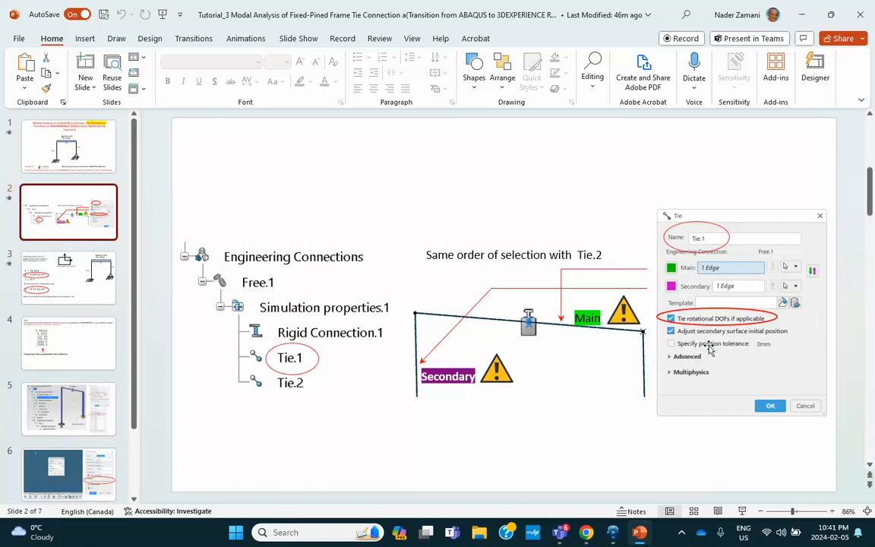
Switch to 3DEXPERIENCE and create a Structural simulation in Structural Scenario Creation using the frame's existing finite element model.
{"action": "left_click", "coordinate": [804, 15]}
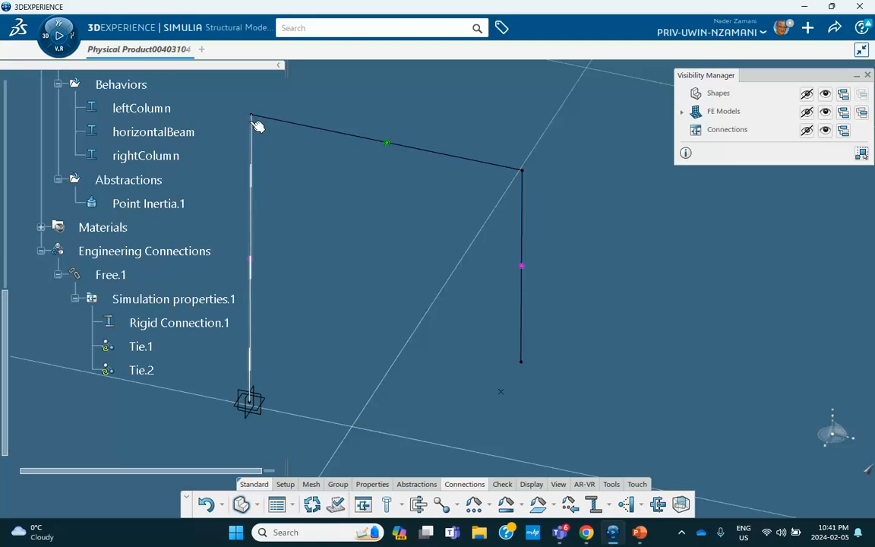
{"action": "middle_click_drag", "start_coordinate": [299, 263], "coordinate": [366, 239]}
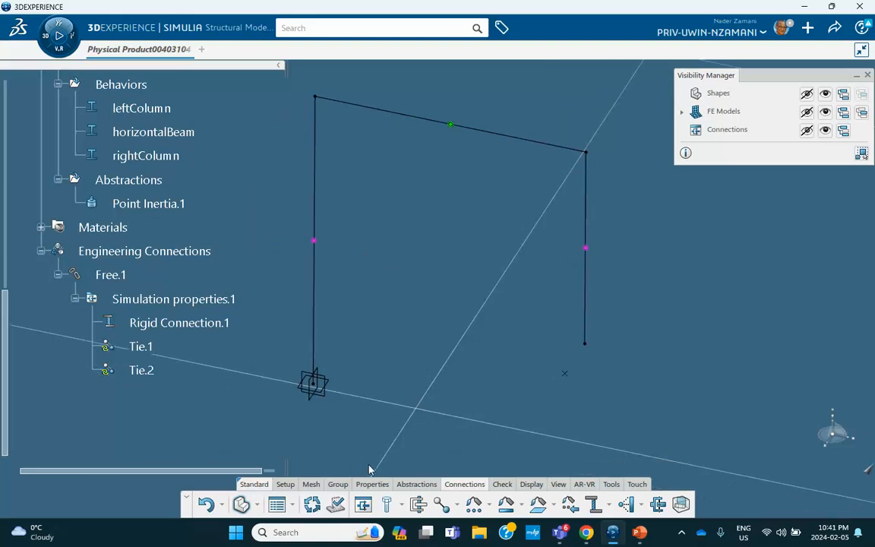
{"action": "left_click", "coordinate": [49, 40]}
{"action": "scroll", "coordinate": [103, 297], "scroll_direction": "down", "scroll_amount": 3}
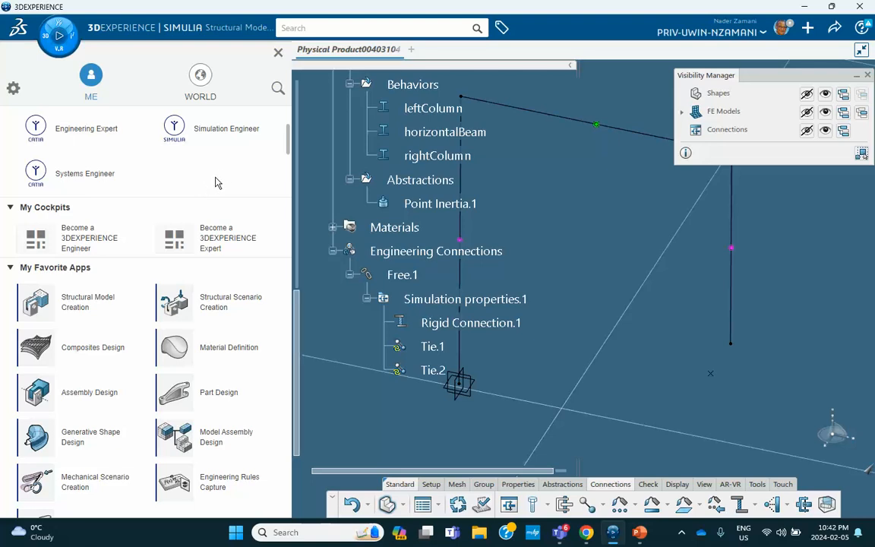
{"action": "left_click", "coordinate": [218, 303]}
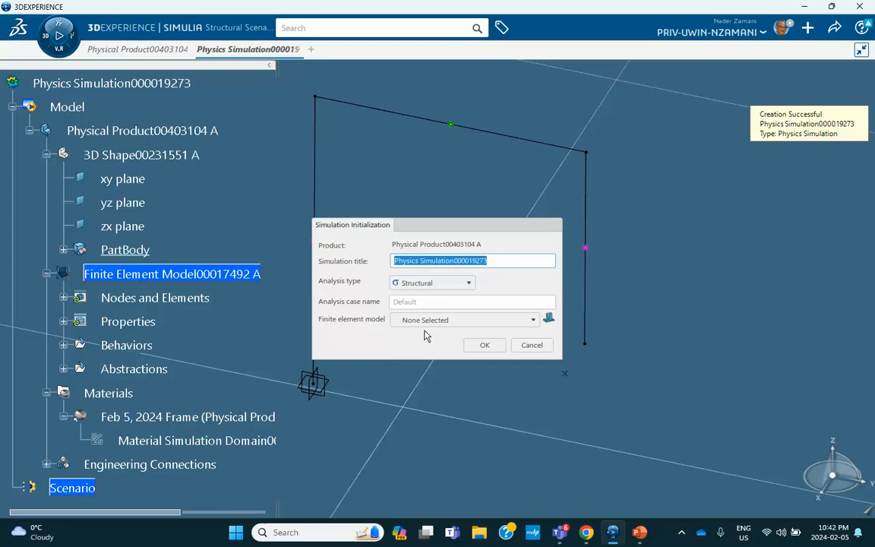
{"action": "left_click", "coordinate": [429, 320]}
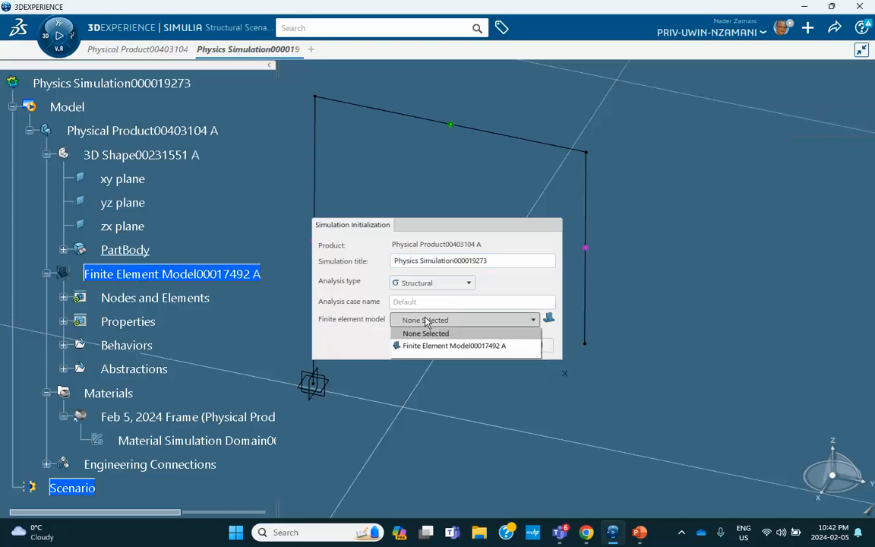
{"action": "left_click", "coordinate": [423, 345]}
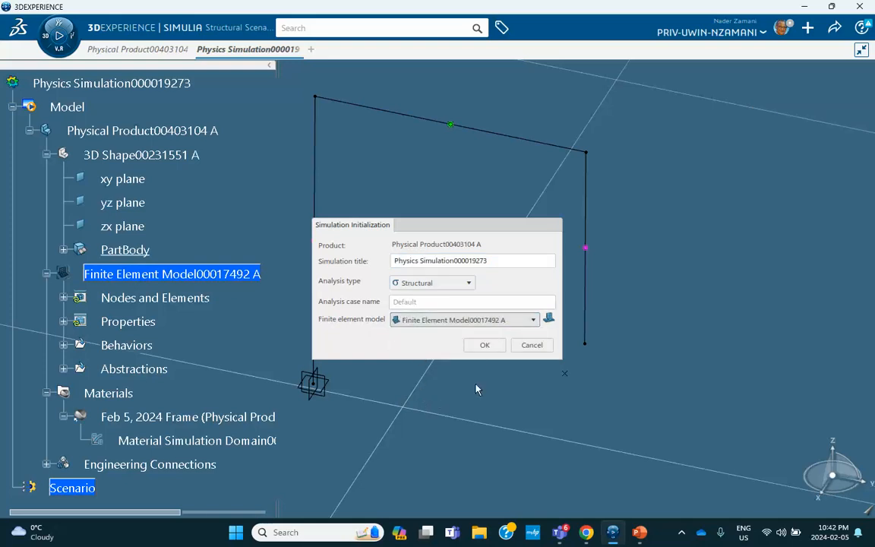
{"action": "left_click", "coordinate": [486, 346]}
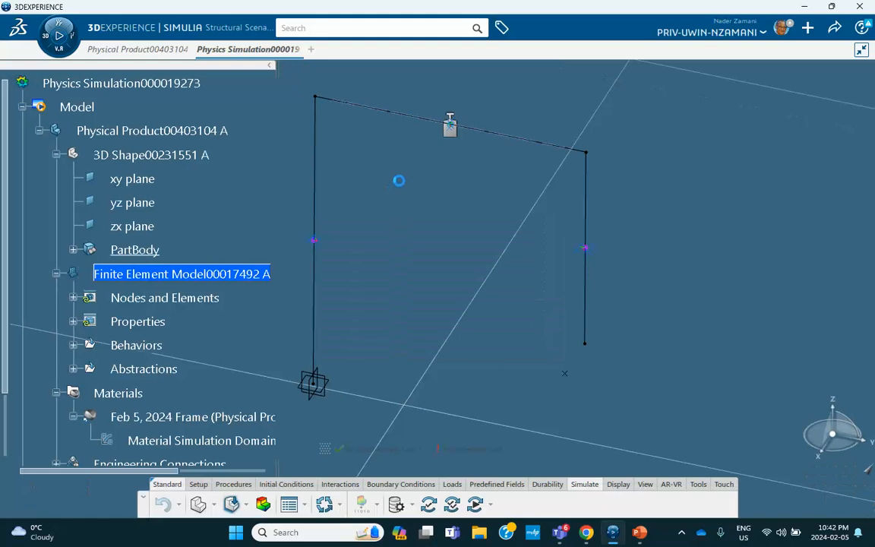
Add a Frequency Step to the scenario with the Lanczos solver and 10 modes.
{"action": "left_click", "coordinate": [231, 484]}
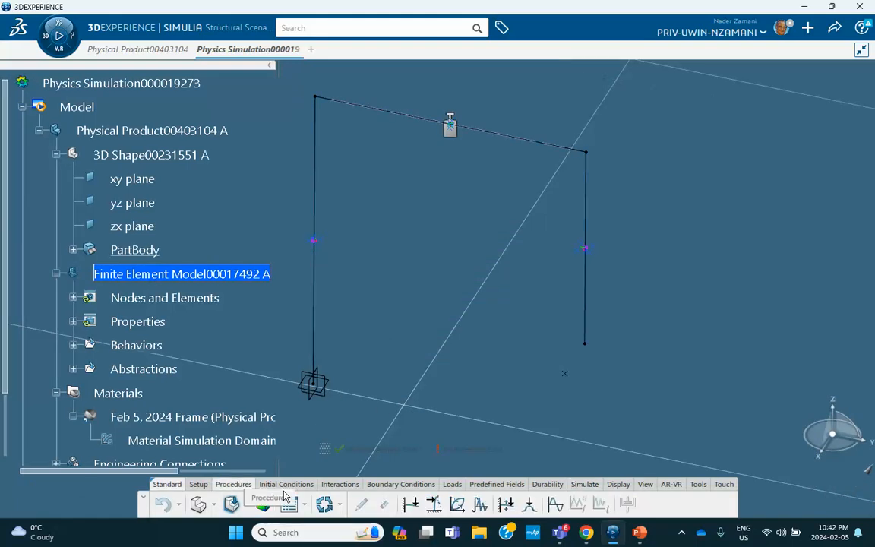
{"action": "left_click", "coordinate": [556, 505]}
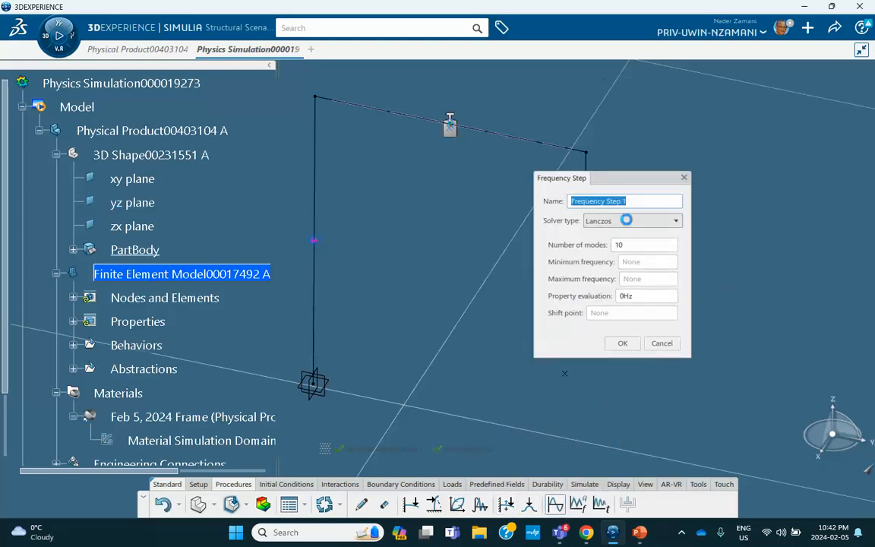
{"action": "left_click", "coordinate": [623, 344]}
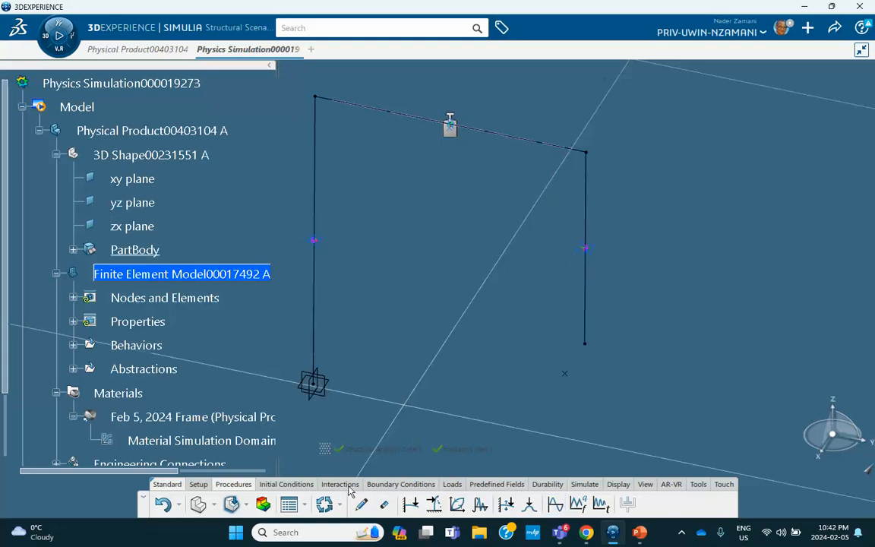
Apply a Fixed Displacement to the left column's base vertex, restraining X, Y and Z translations and rotations.
{"action": "left_click", "coordinate": [389, 483]}
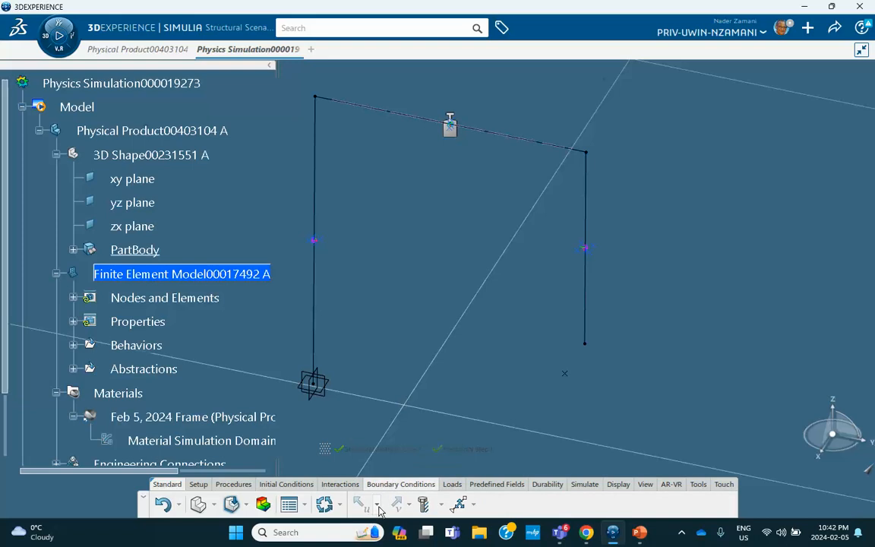
{"action": "left_click", "coordinate": [377, 505]}
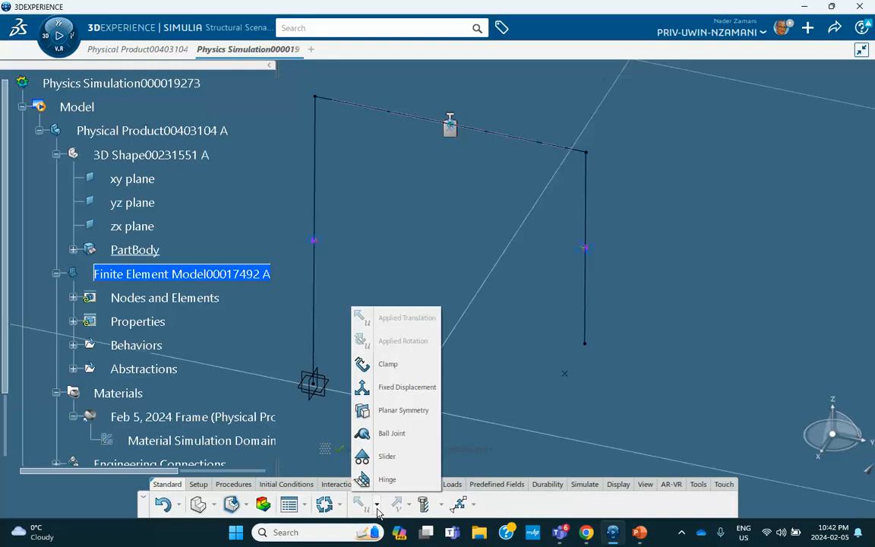
{"action": "left_click", "coordinate": [383, 388]}
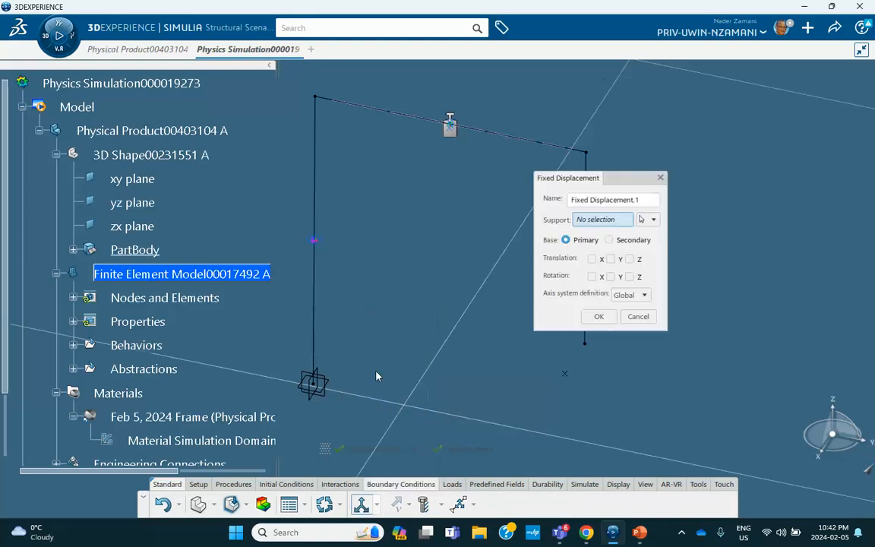
{"action": "left_click", "coordinate": [322, 388]}
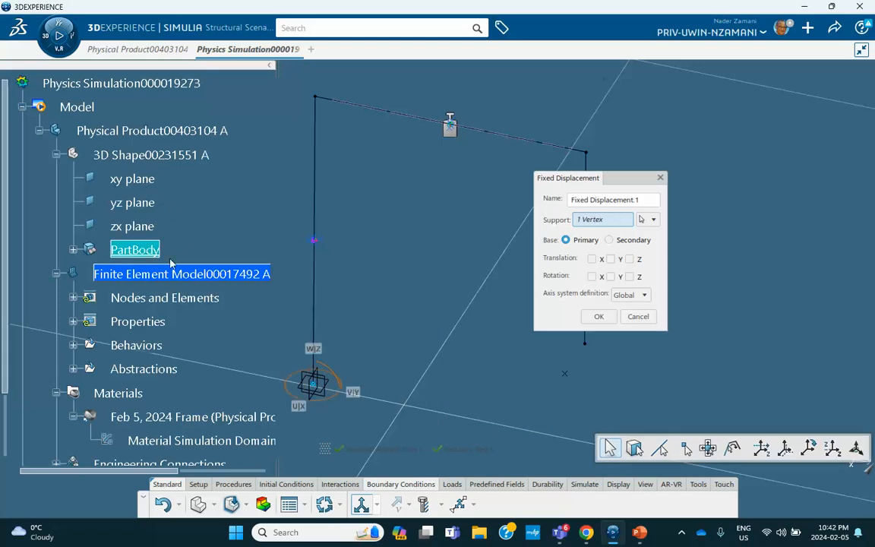
{"action": "left_click", "coordinate": [593, 259]}
{"action": "left_click", "coordinate": [611, 259]}
{"action": "left_click", "coordinate": [629, 259]}
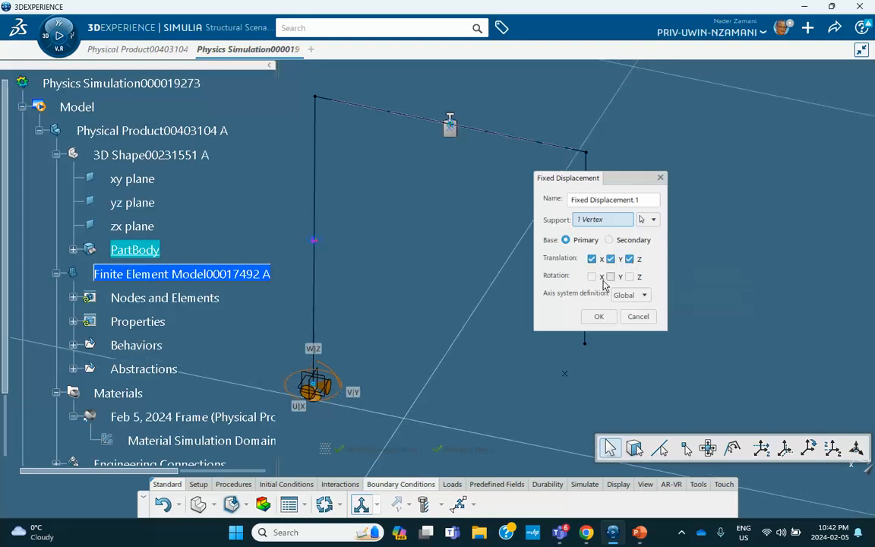
{"action": "left_click", "coordinate": [592, 276]}
{"action": "left_click", "coordinate": [611, 277]}
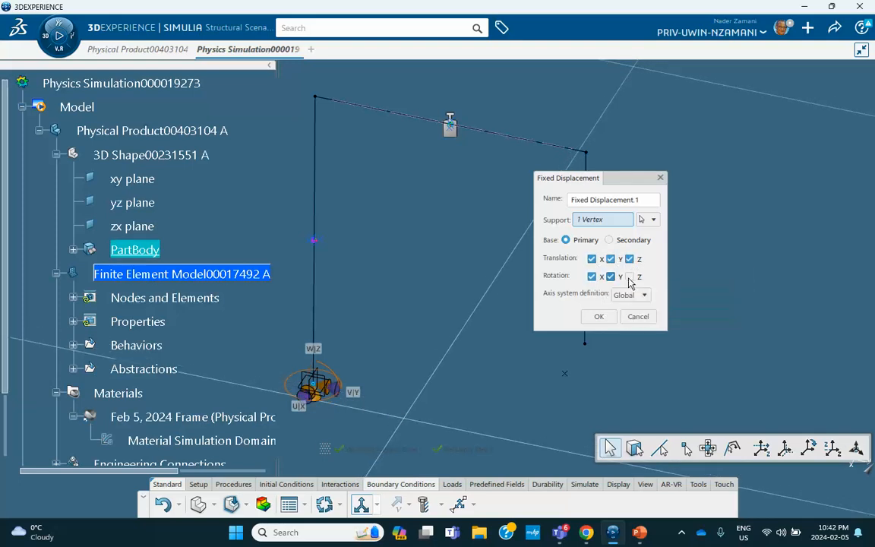
{"action": "left_click", "coordinate": [630, 277]}
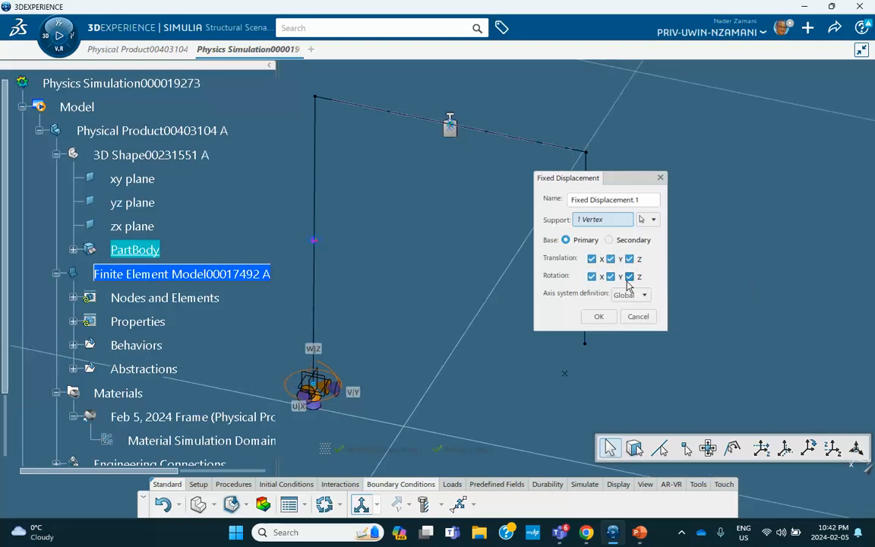
{"action": "left_click", "coordinate": [598, 316]}
Apply a second Fixed Displacement to the right column's base vertex, restraining X and Y translations only.
{"action": "middle_click_drag", "start_coordinate": [442, 282], "coordinate": [418, 254]}
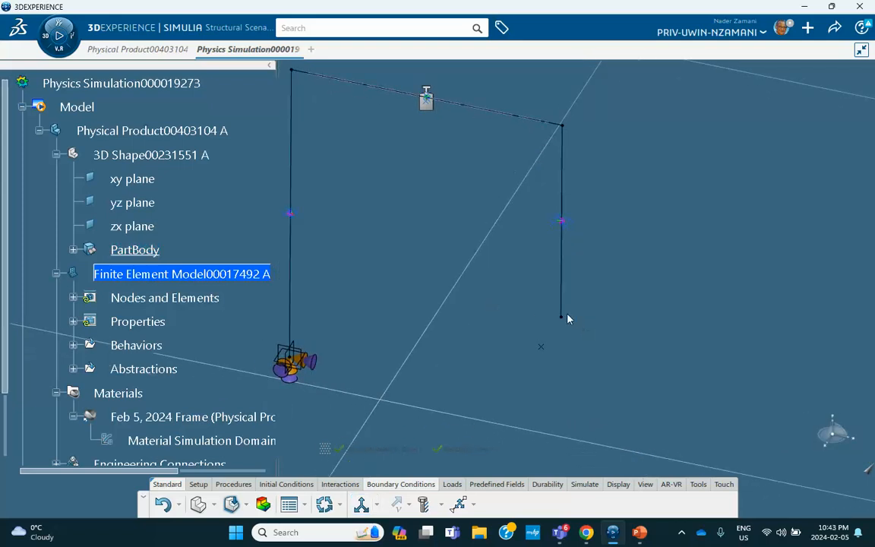
{"action": "left_click", "coordinate": [365, 506]}
{"action": "left_click_drag", "start_coordinate": [615, 186], "coordinate": [705, 173]}
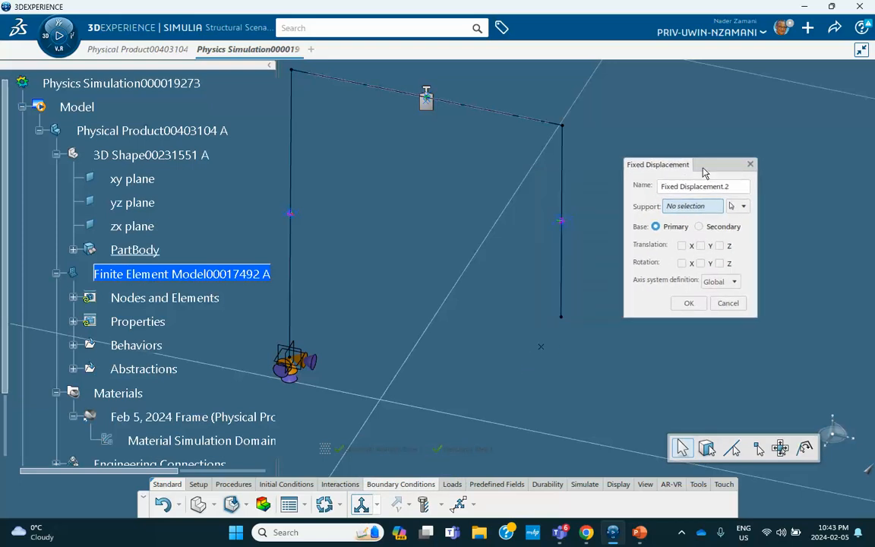
{"action": "left_click", "coordinate": [561, 316]}
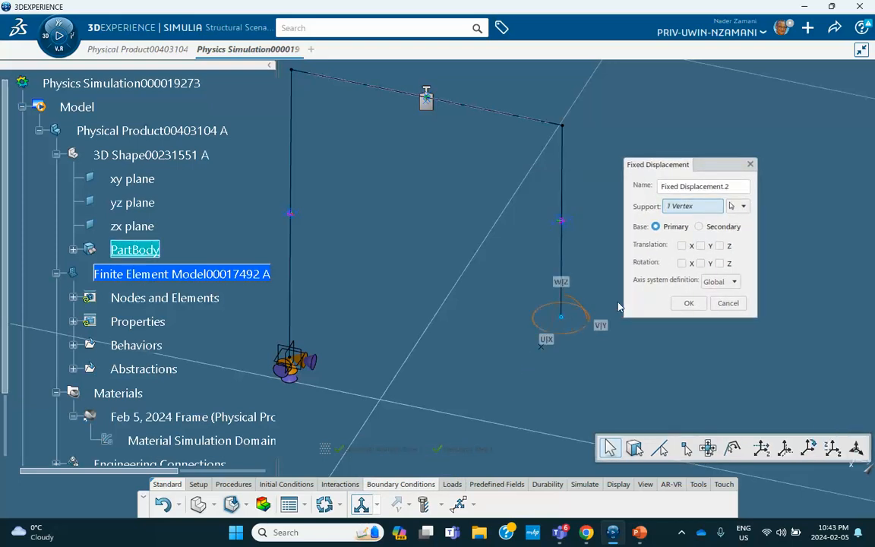
{"action": "left_click", "coordinate": [681, 245]}
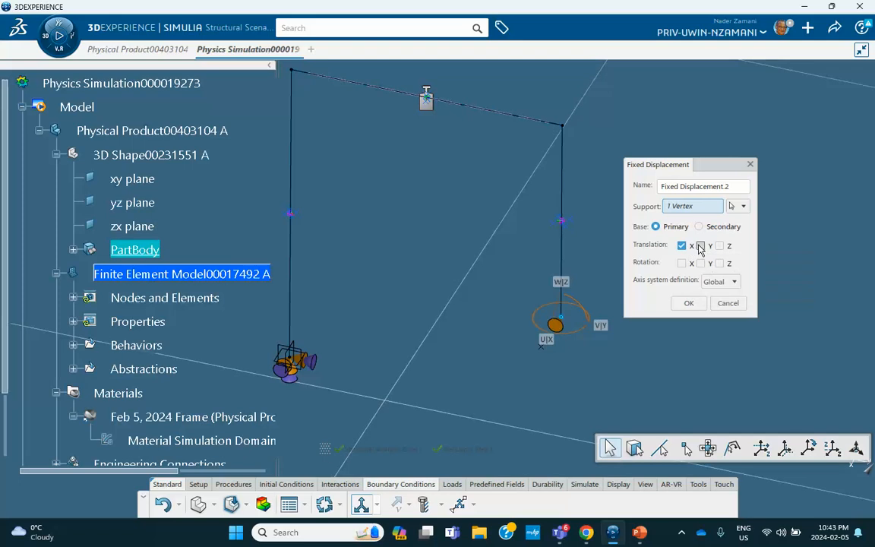
{"action": "left_click", "coordinate": [700, 244]}
{"action": "left_click", "coordinate": [688, 302]}
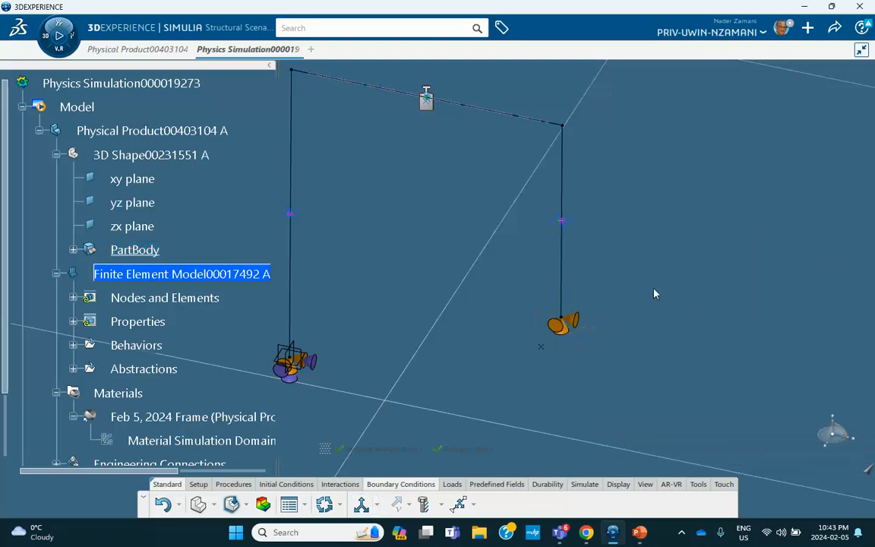
Save the physics simulation with its frequency step and boundary conditions.
{"action": "middle_click_drag", "start_coordinate": [430, 174], "coordinate": [429, 205]}
{"action": "left_click", "coordinate": [834, 27]}
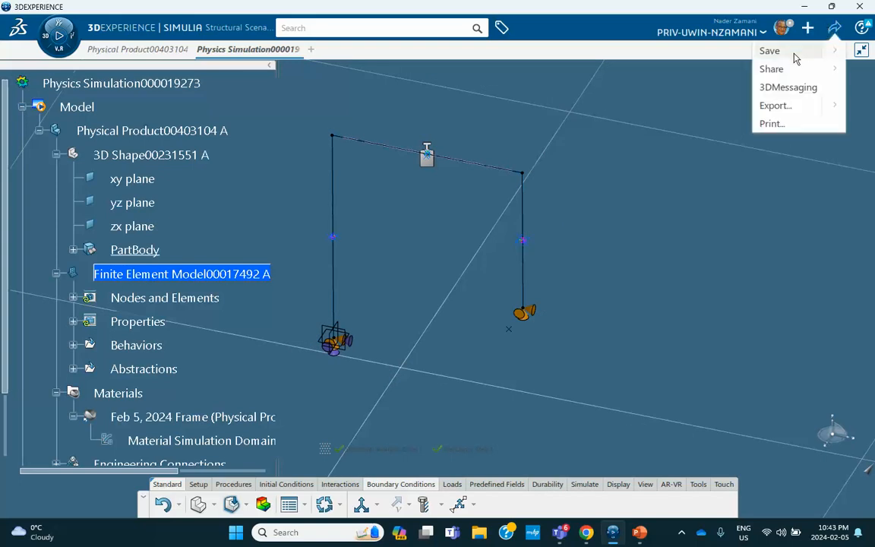
{"action": "left_click", "coordinate": [779, 53]}
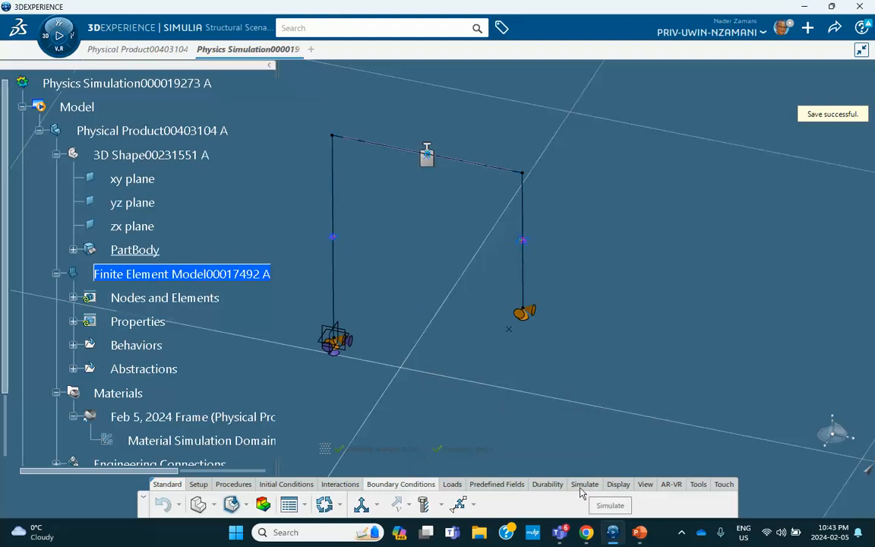
Run the model and scenario checks on the simulation and close the status report.
{"action": "left_click", "coordinate": [592, 485]}
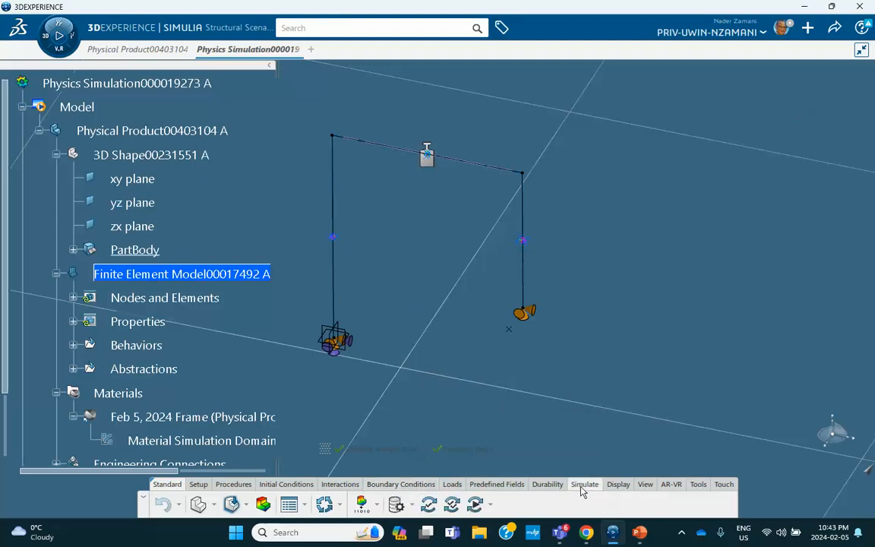
{"action": "left_click", "coordinate": [428, 505]}
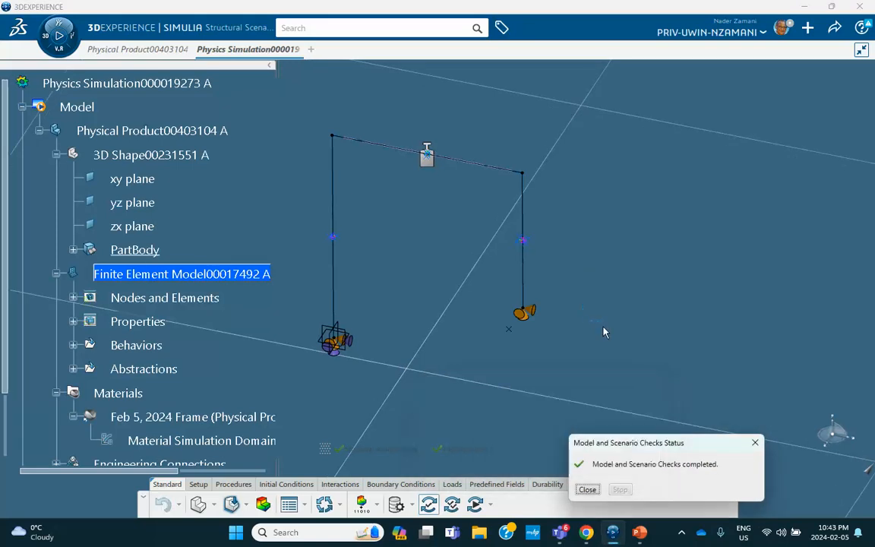
{"action": "left_click", "coordinate": [587, 490]}
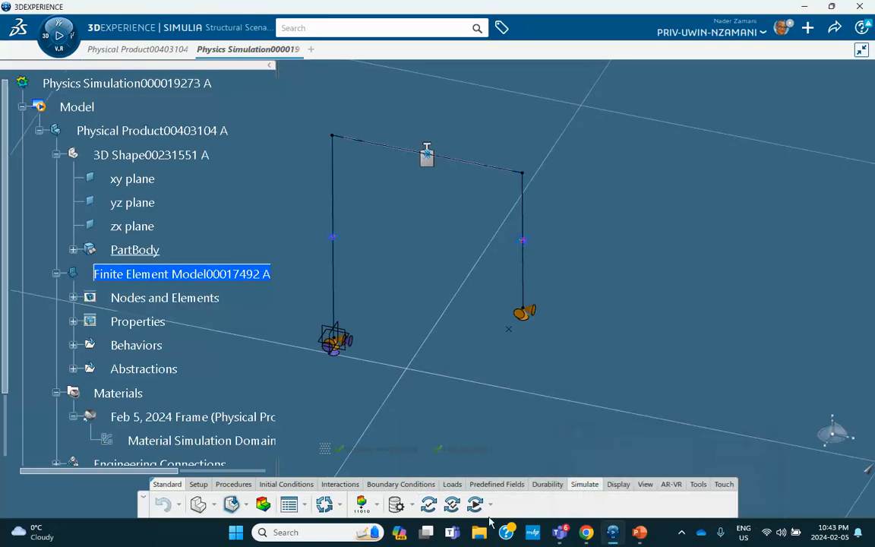
Run the simulation checks and launch the structural analysis case with Local interactive location, 4 cores and Overwrite previous.
{"action": "left_click", "coordinate": [452, 506]}
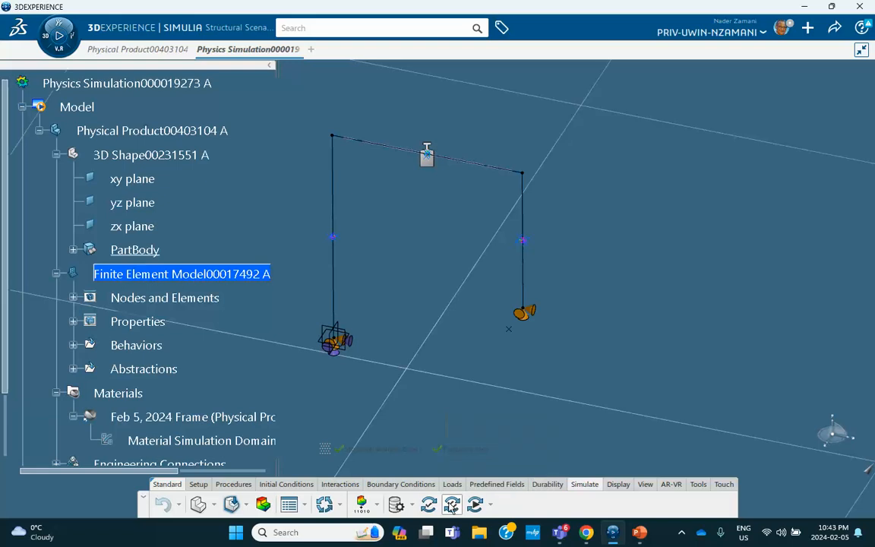
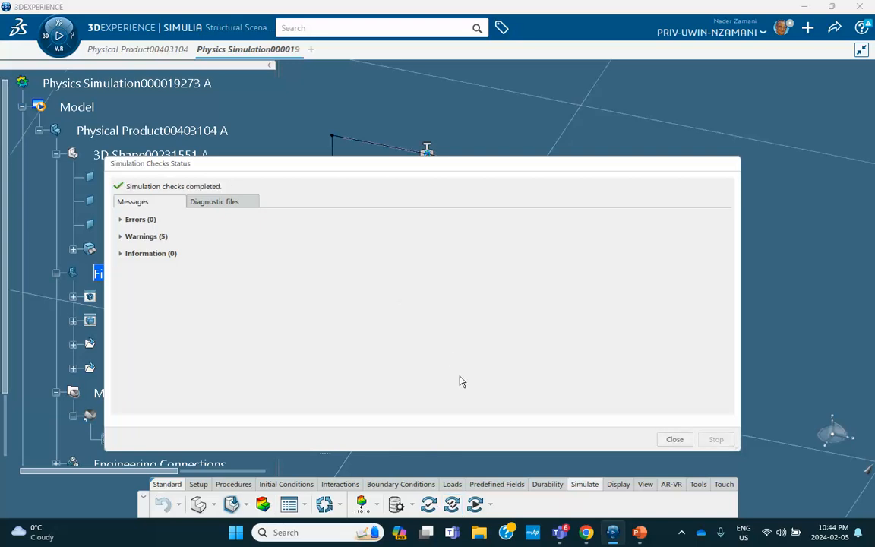
{"action": "left_click", "coordinate": [674, 440]}
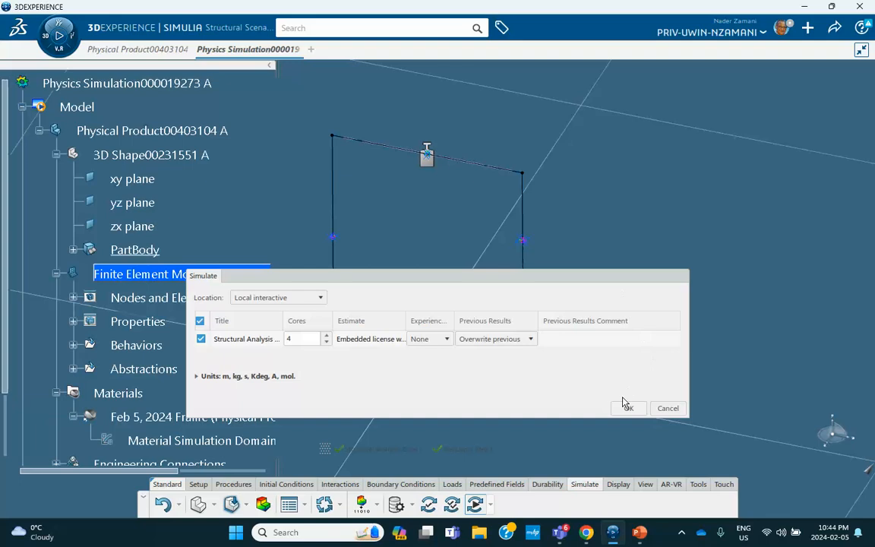
{"action": "left_click", "coordinate": [629, 409]}
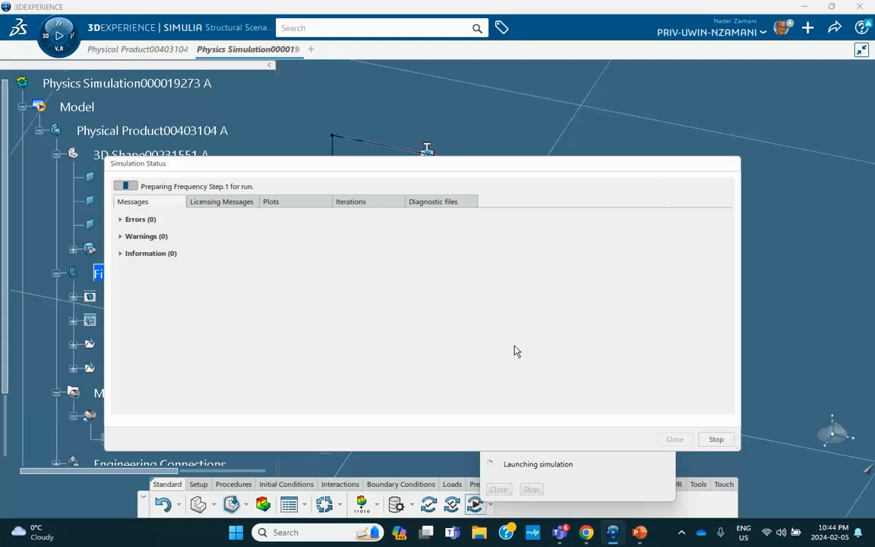
Compare the computed modal frequencies with the reference frequencies on slide 4 of the PowerPoint tutorial.
{"action": "left_click", "coordinate": [638, 532]}
{"action": "left_click", "coordinate": [65, 360]}
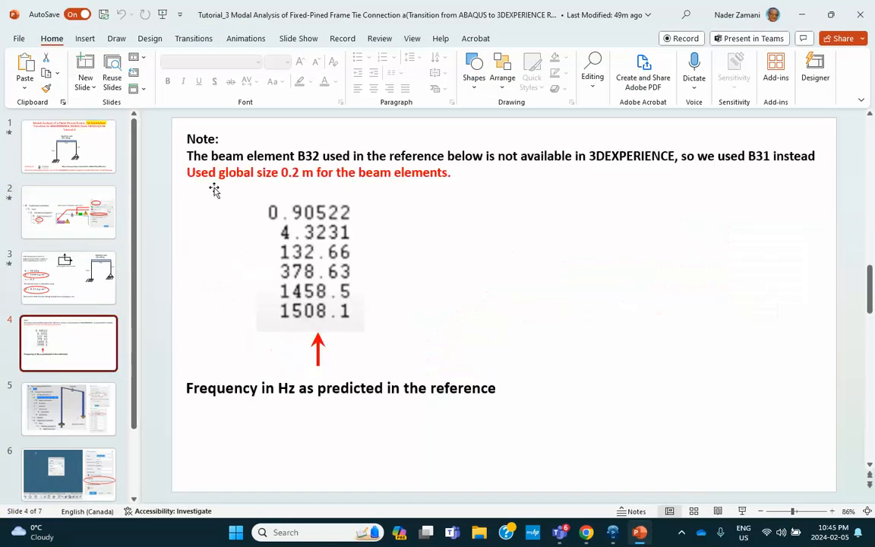
{"action": "left_click", "coordinate": [803, 15]}
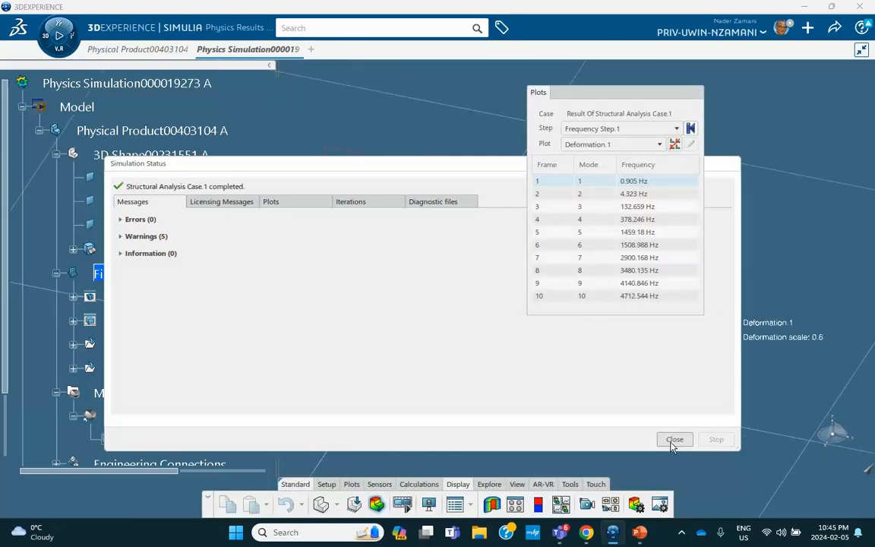
{"action": "left_click", "coordinate": [674, 440]}
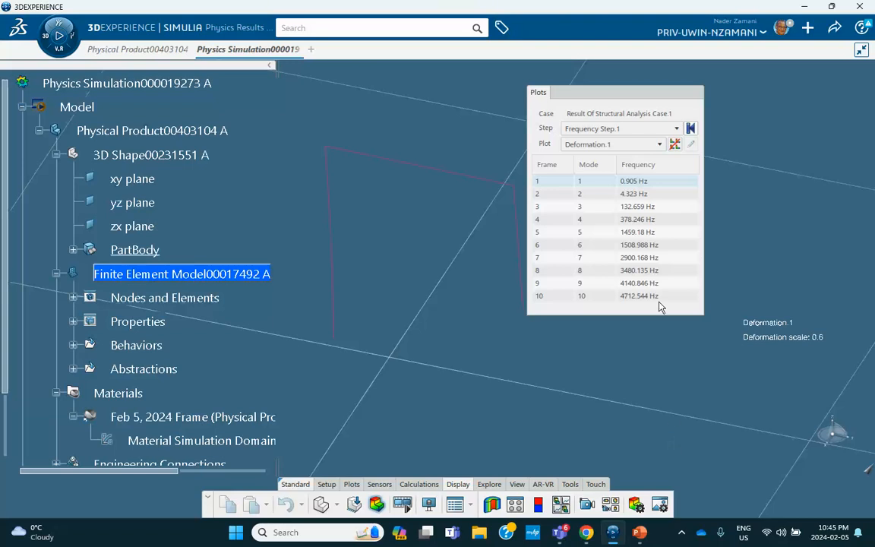
{"action": "left_click", "coordinate": [639, 534]}
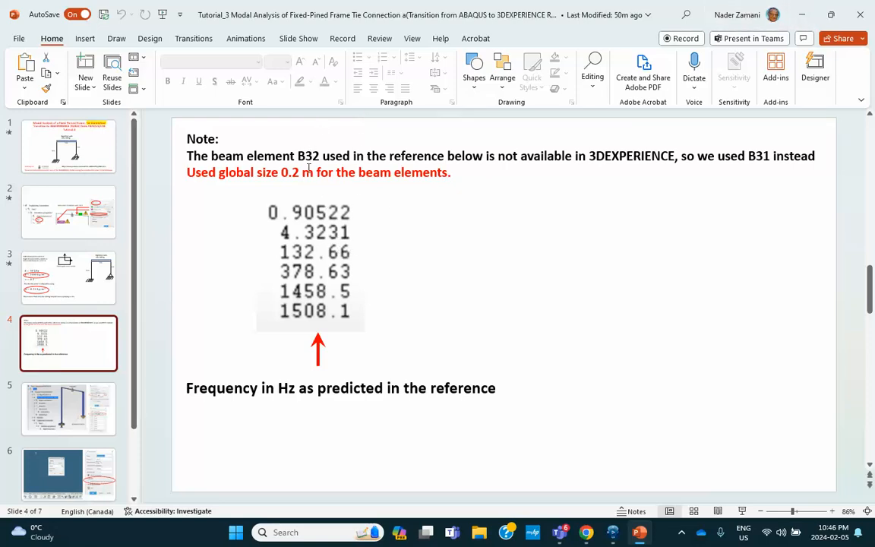
Return to 3DEXPERIENCE, display the Displacement.1 plot for Frequency Step.1, and view the shapes of modes 2, 3 and 5.
{"action": "left_click", "coordinate": [804, 14]}
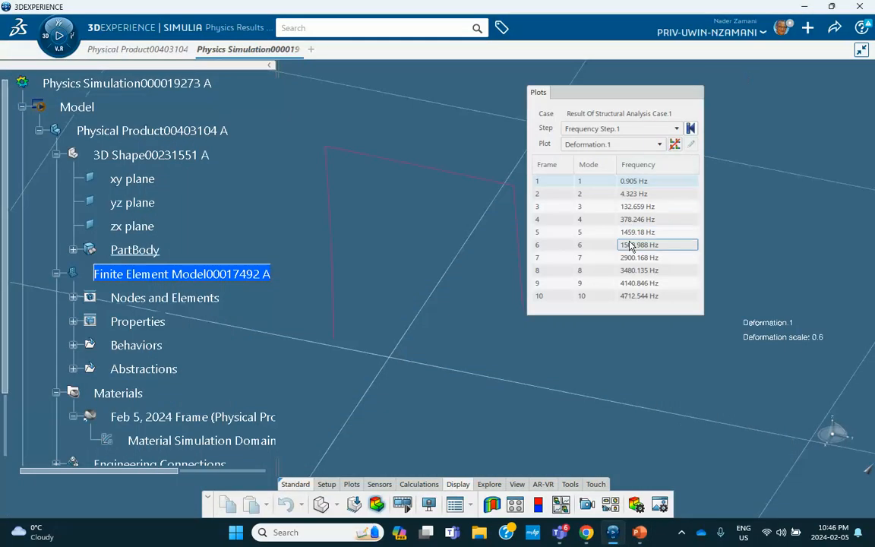
{"action": "left_click", "coordinate": [603, 144]}
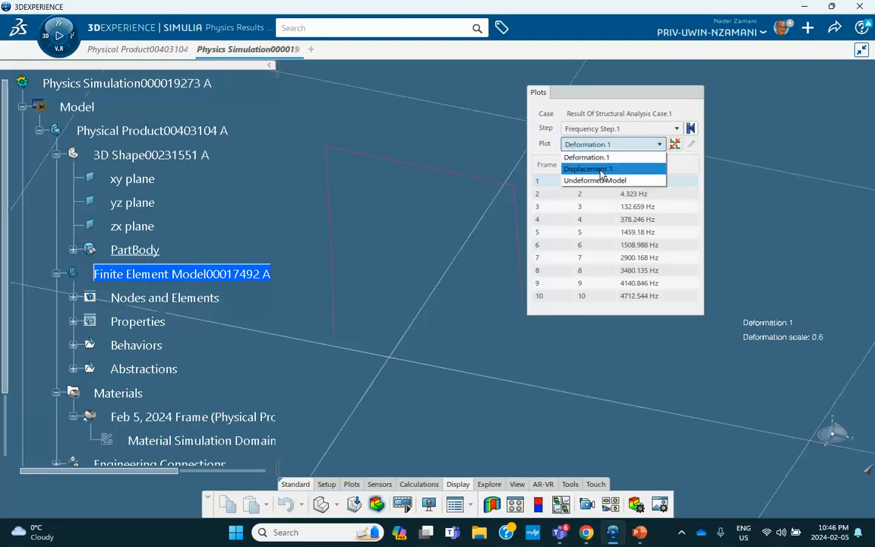
{"action": "left_click", "coordinate": [585, 167]}
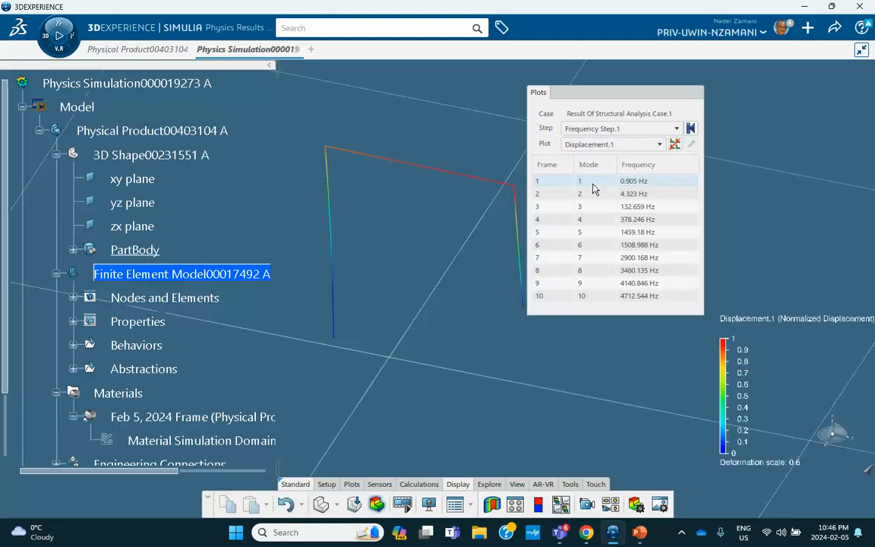
{"action": "left_click", "coordinate": [584, 194]}
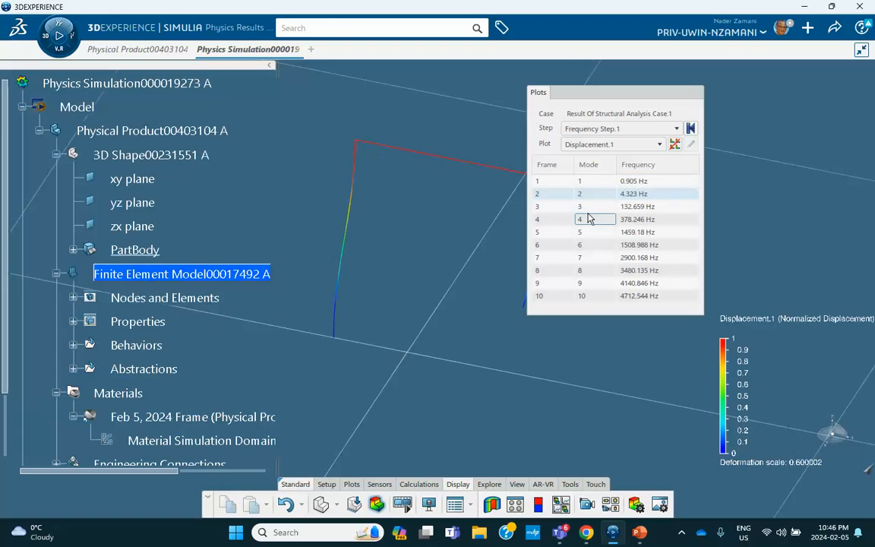
{"action": "left_click_drag", "start_coordinate": [613, 96], "coordinate": [657, 92]}
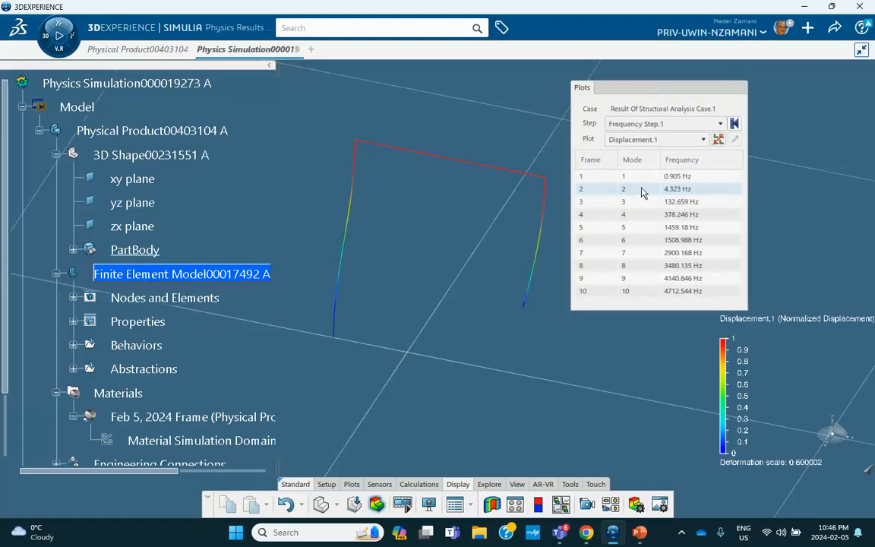
{"action": "left_click", "coordinate": [625, 202]}
{"action": "left_click", "coordinate": [639, 227]}
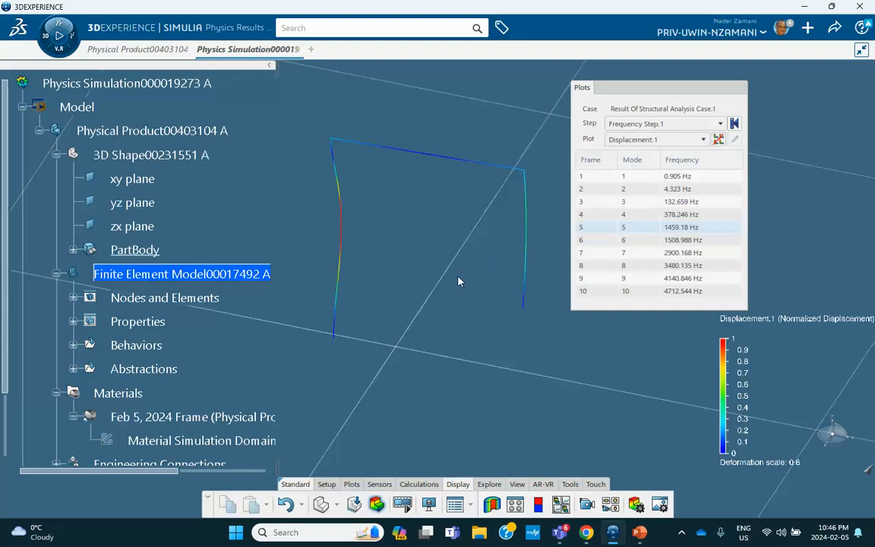
{"action": "left_click", "coordinate": [517, 484]}
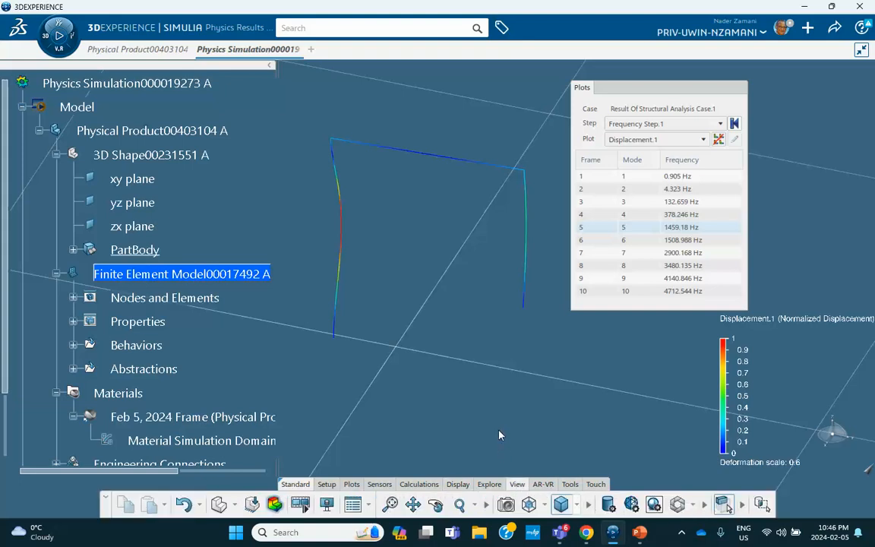
{"action": "left_click", "coordinate": [458, 482]}
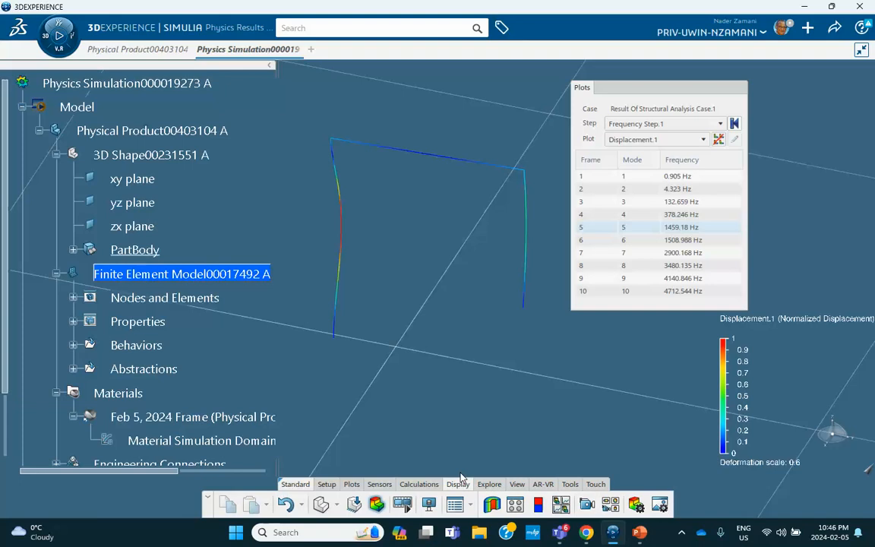
{"action": "left_click", "coordinate": [659, 505]}
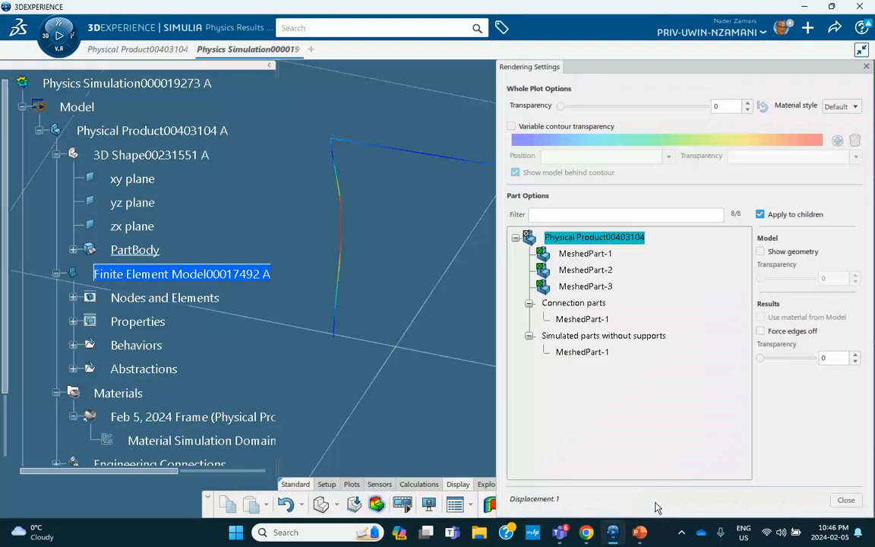
{"action": "left_click", "coordinate": [866, 67]}
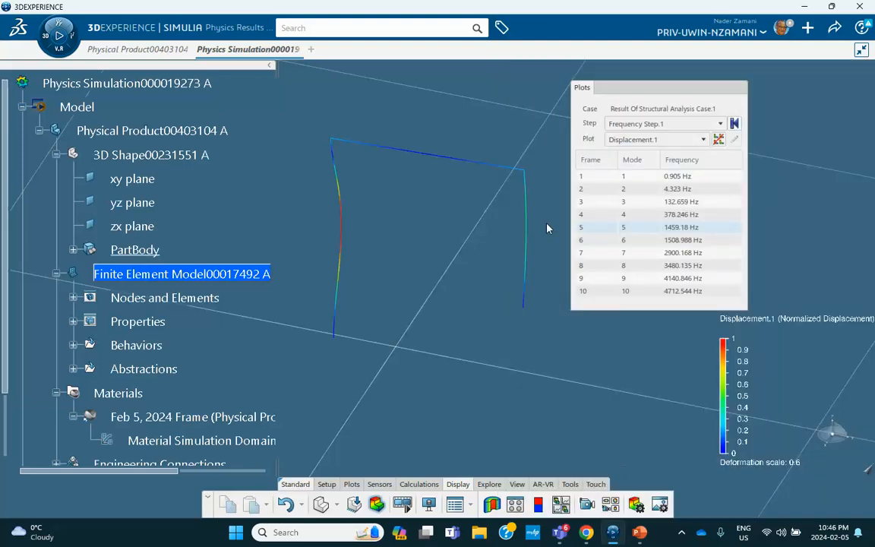
Set the Displacement.1 contour plot's beam style to Profile and display the mode 10 shape.
{"action": "double_click", "coordinate": [435, 159]}
{"action": "left_click", "coordinate": [550, 139]}
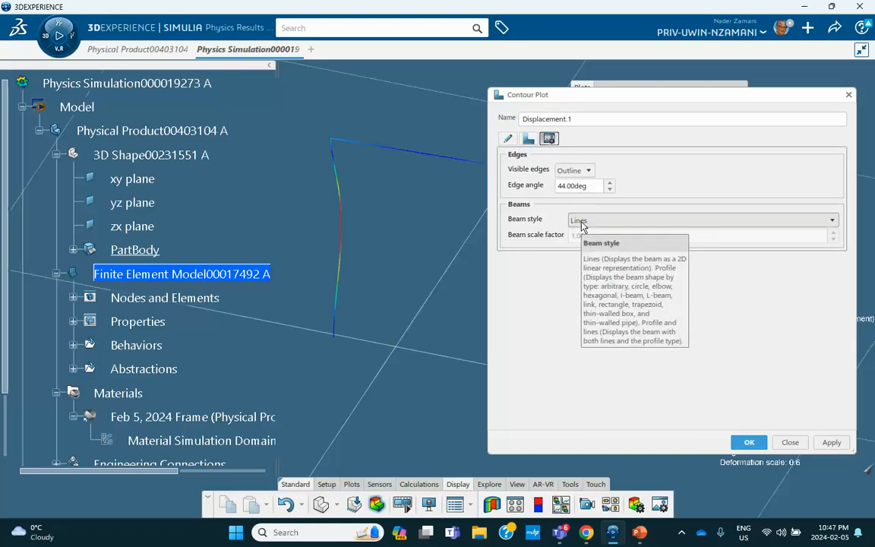
{"action": "left_click", "coordinate": [579, 220]}
{"action": "left_click", "coordinate": [584, 244]}
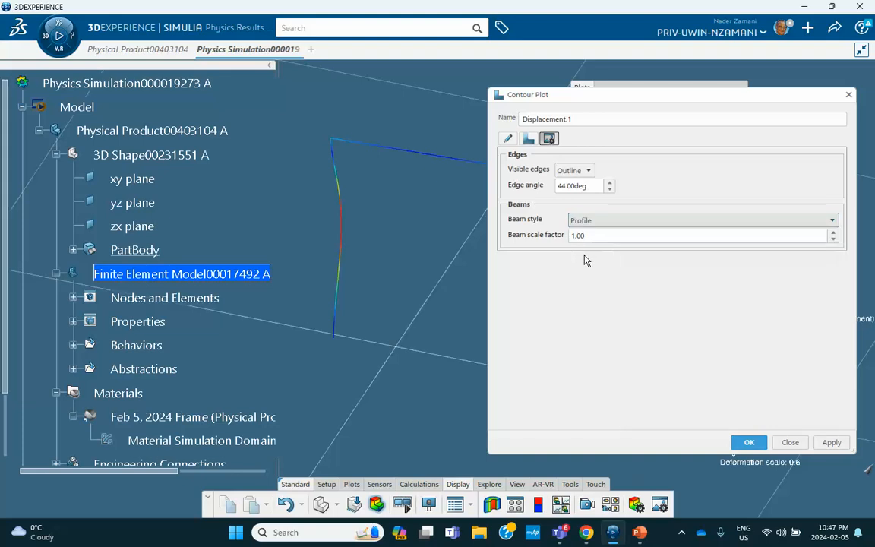
{"action": "left_click", "coordinate": [587, 220]}
{"action": "left_click", "coordinate": [587, 221]}
{"action": "left_click", "coordinate": [830, 442]}
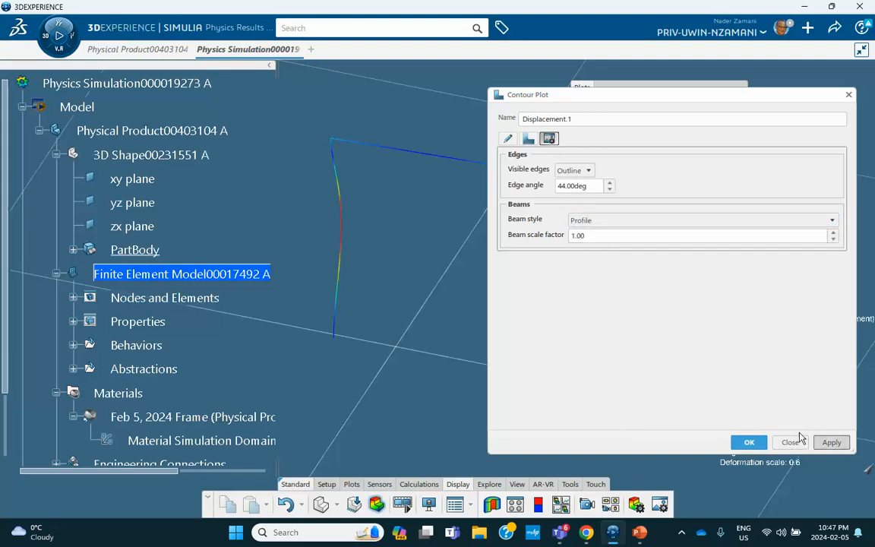
{"action": "left_click", "coordinate": [748, 442]}
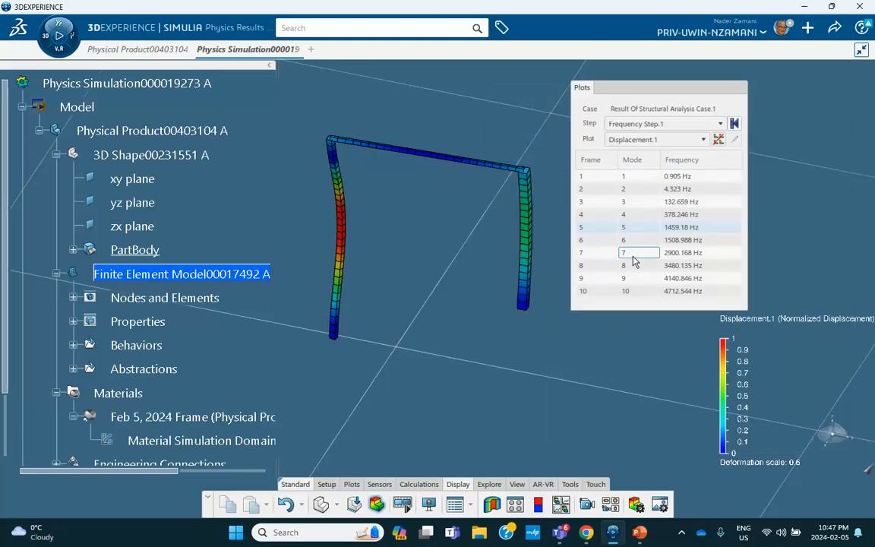
{"action": "left_click", "coordinate": [582, 291]}
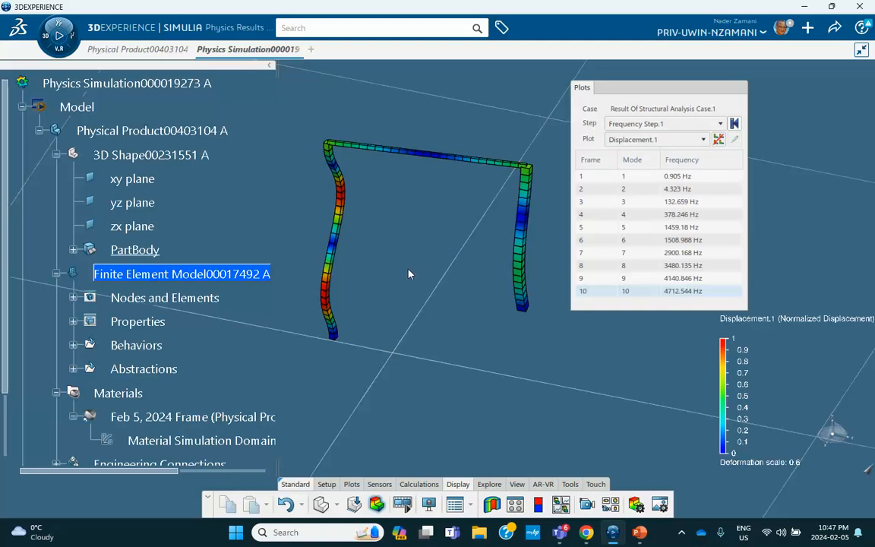
Return to the structural model and swap Tie.1's main and secondary edges, making the fixed column the main and the crossbeam the secondary.
{"action": "left_click", "coordinate": [322, 504]}
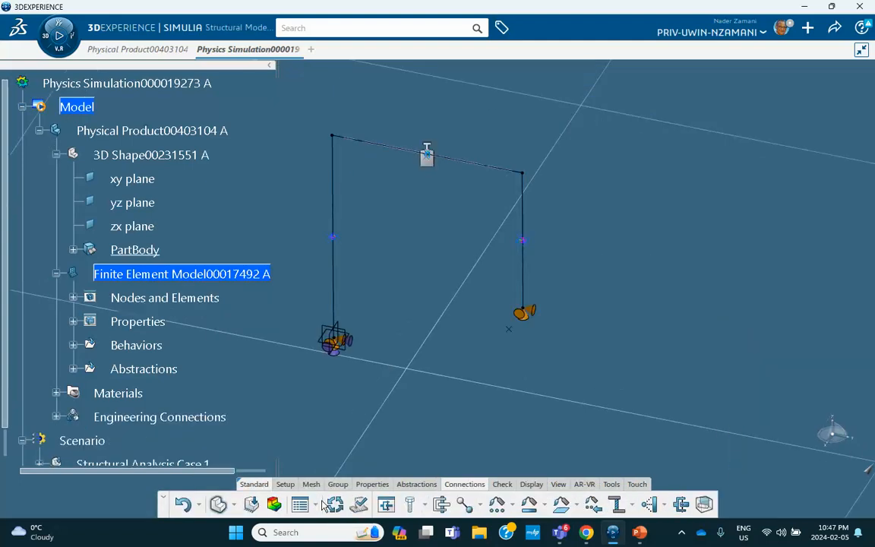
{"action": "scroll", "coordinate": [166, 334], "scroll_direction": "down", "scroll_amount": 3}
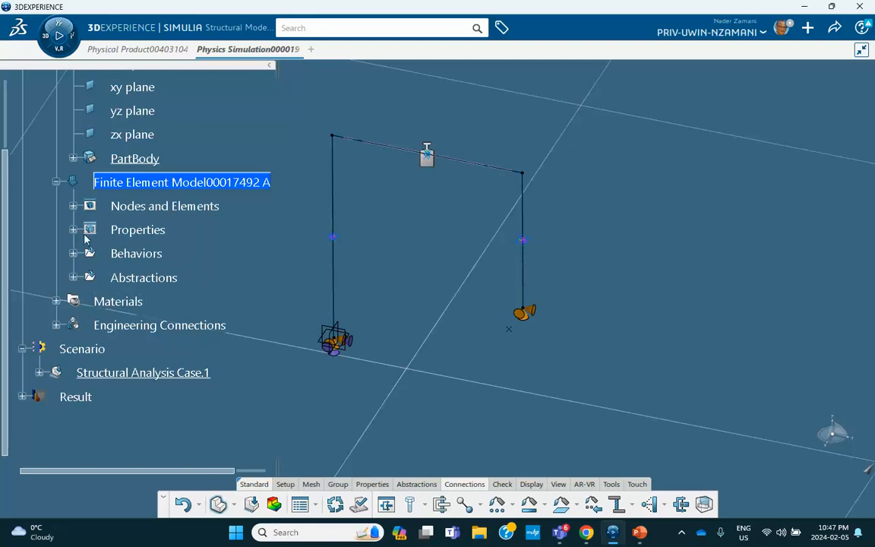
{"action": "left_click", "coordinate": [56, 325]}
{"action": "left_click", "coordinate": [74, 348]}
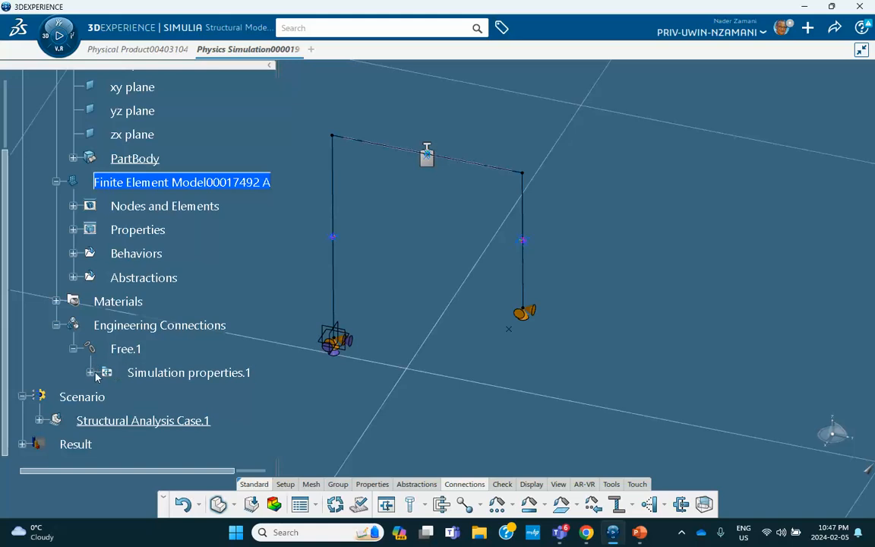
{"action": "left_click", "coordinate": [89, 371]}
{"action": "scroll", "coordinate": [152, 311], "scroll_direction": "down", "scroll_amount": 3}
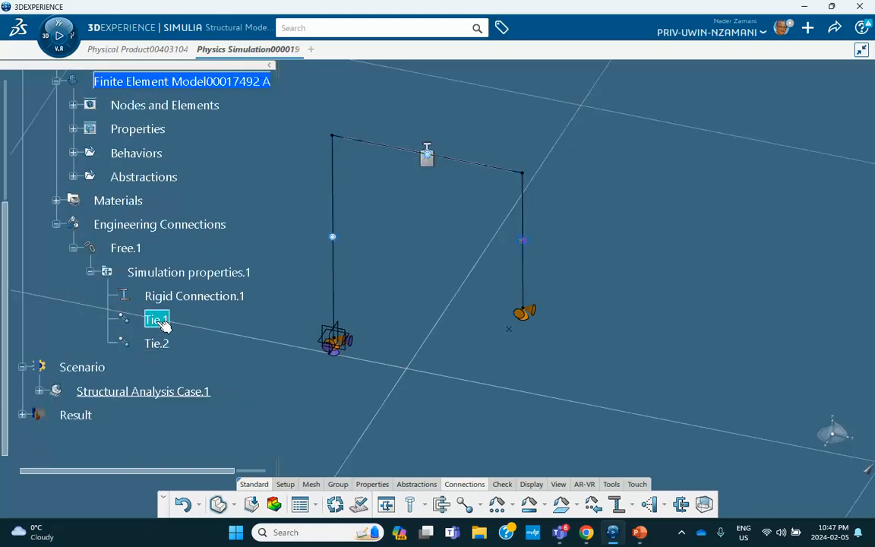
{"action": "double_click", "coordinate": [156, 319]}
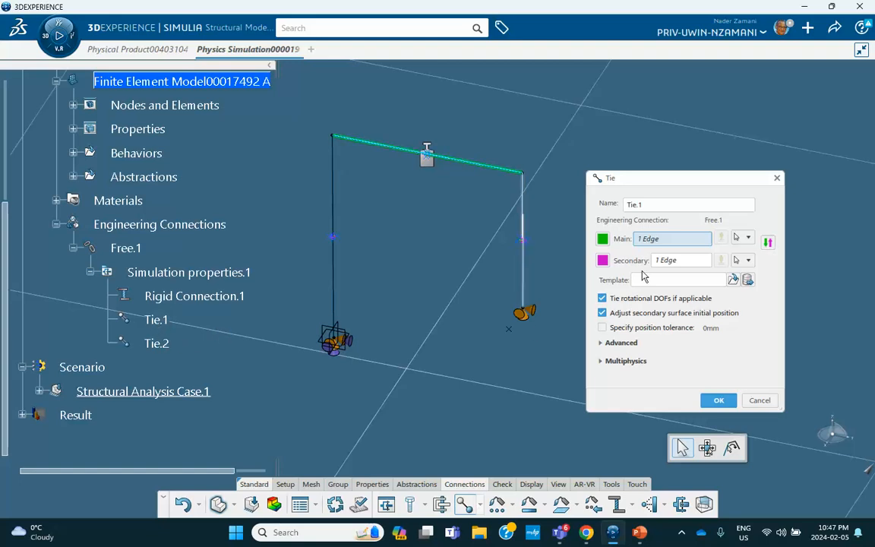
{"action": "left_click", "coordinate": [768, 243]}
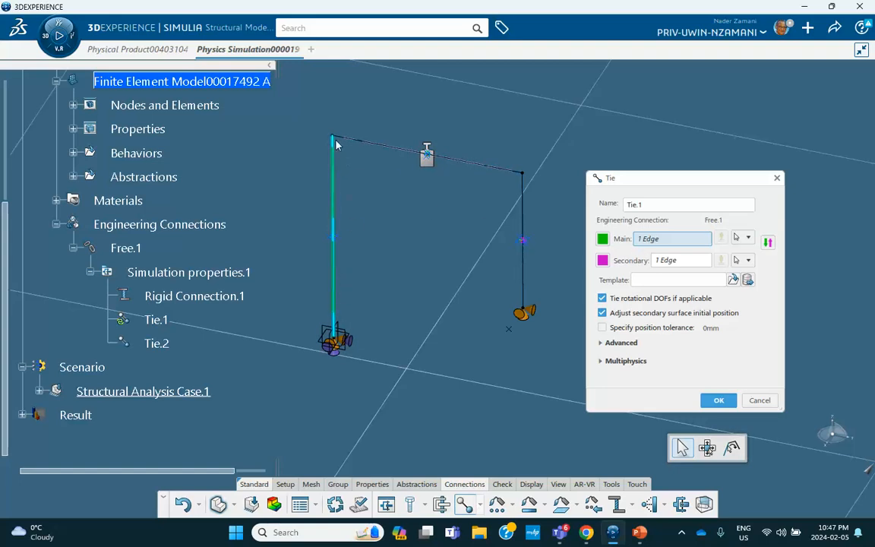
{"action": "left_click", "coordinate": [673, 260]}
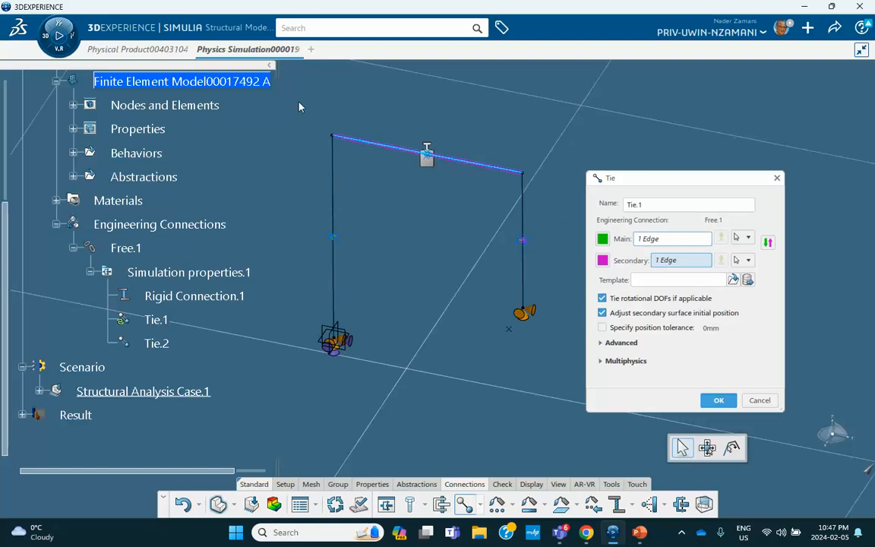
{"action": "left_click", "coordinate": [718, 400]}
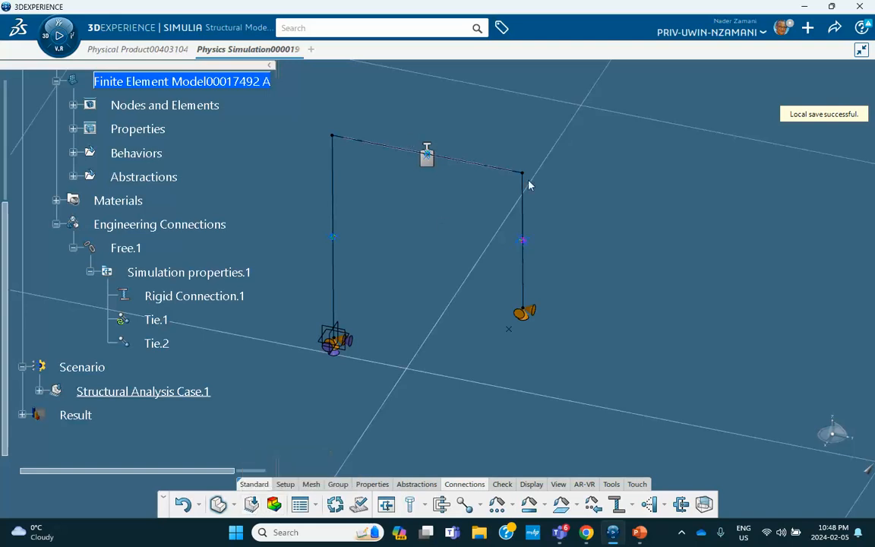
Run the structural analysis case as Local interactive with 4 cores and Overwrite previous, read the errors, and stop and close the simulation status.
{"action": "left_click", "coordinate": [252, 508]}
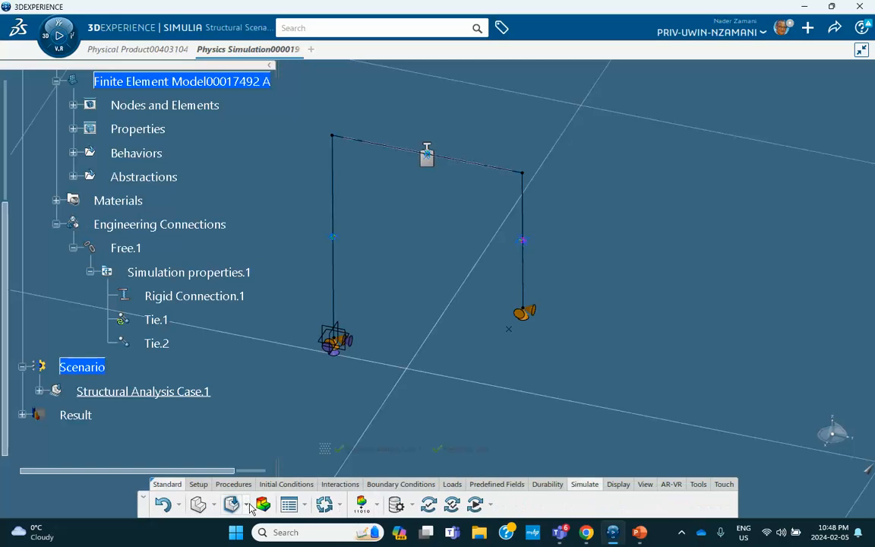
{"action": "left_click", "coordinate": [475, 504]}
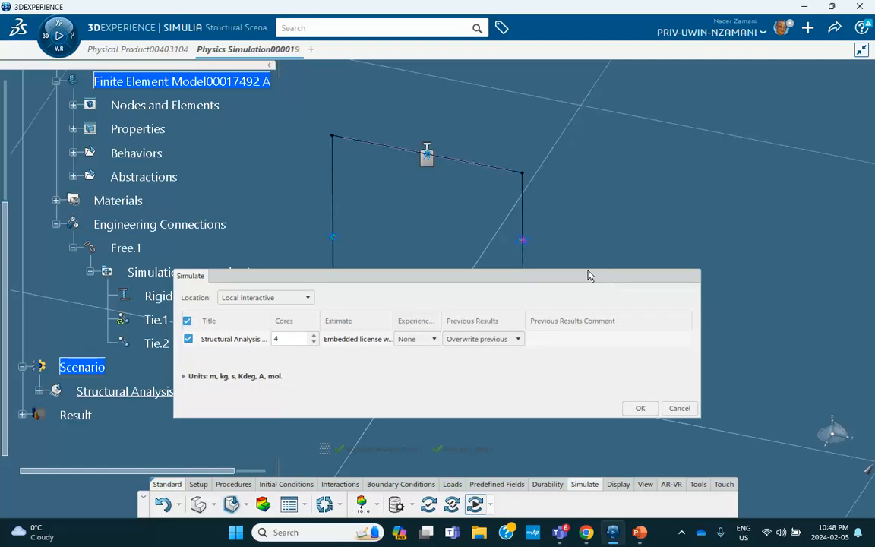
{"action": "left_click", "coordinate": [638, 408]}
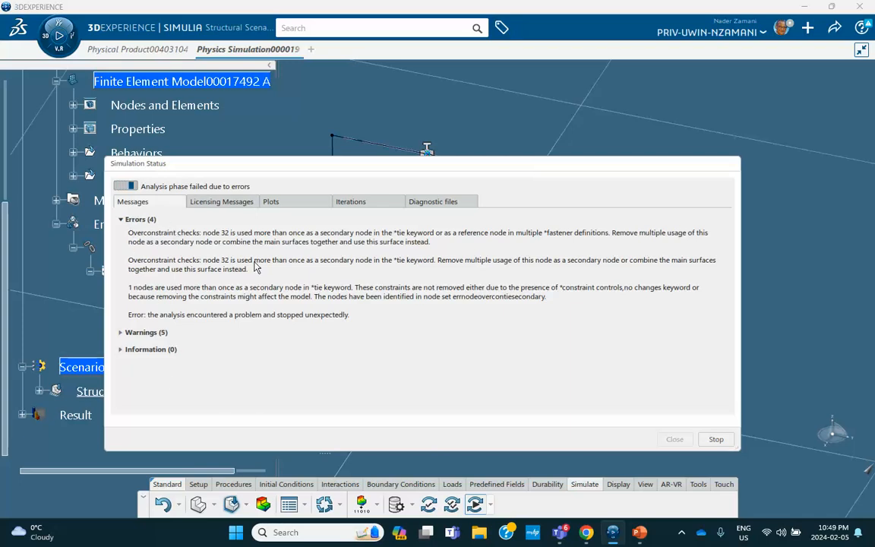
{"action": "left_click", "coordinate": [716, 439]}
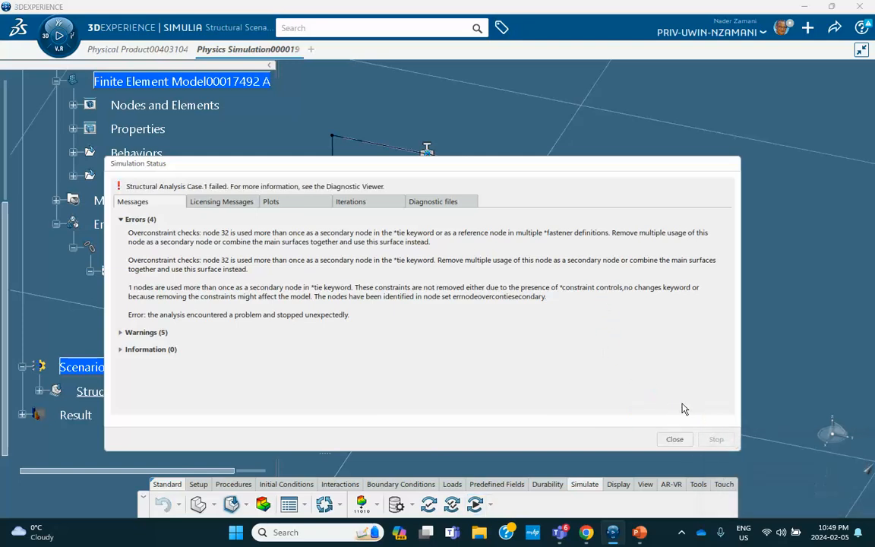
{"action": "left_click", "coordinate": [672, 439]}
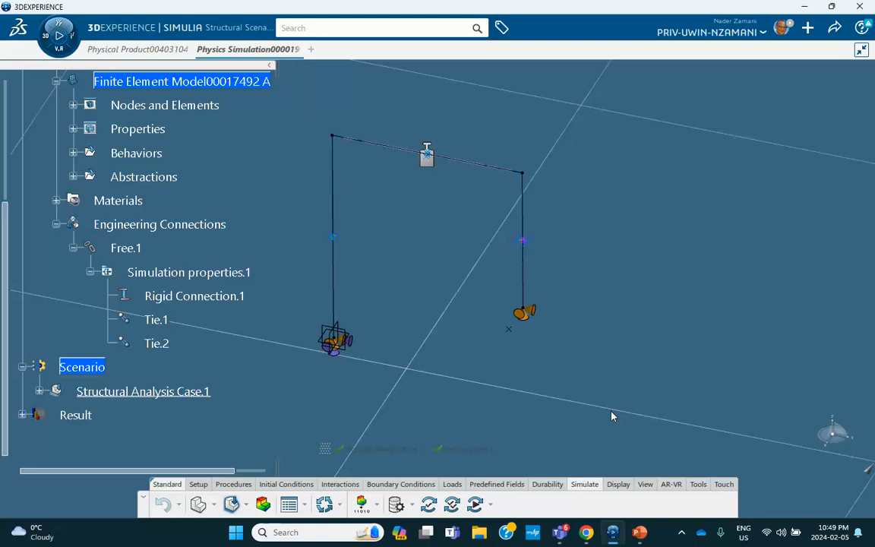
Restore Tie.1 with the crossbeam as the main edge and the fixed column as the secondary, and save the simulation.
{"action": "double_click", "coordinate": [161, 321]}
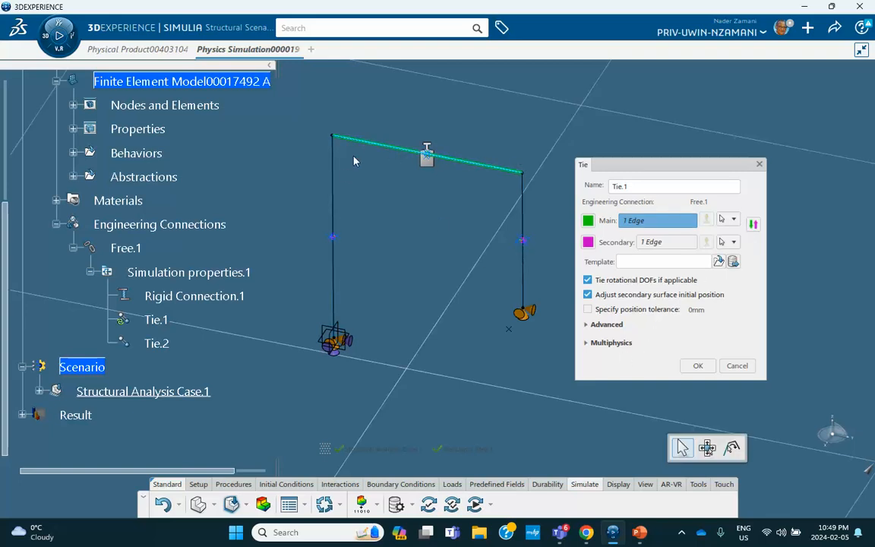
{"action": "left_click", "coordinate": [697, 365]}
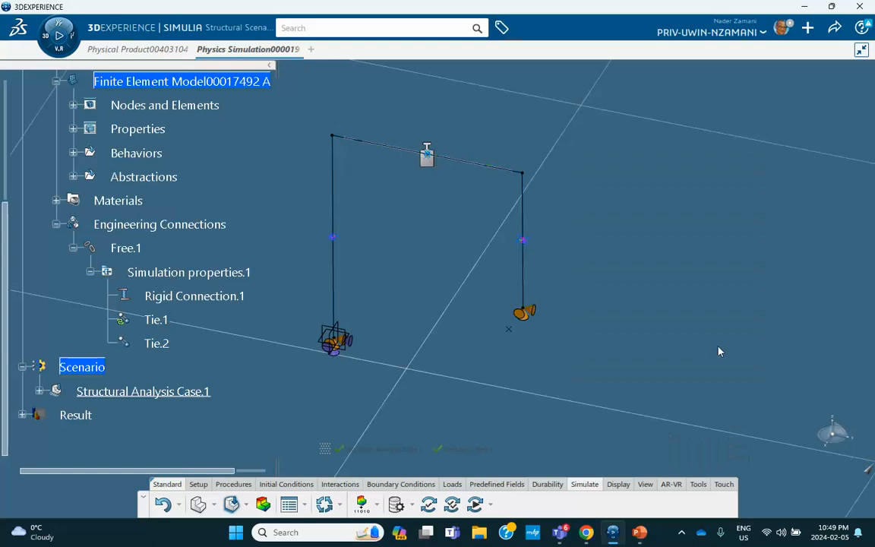
{"action": "left_click", "coordinate": [834, 29]}
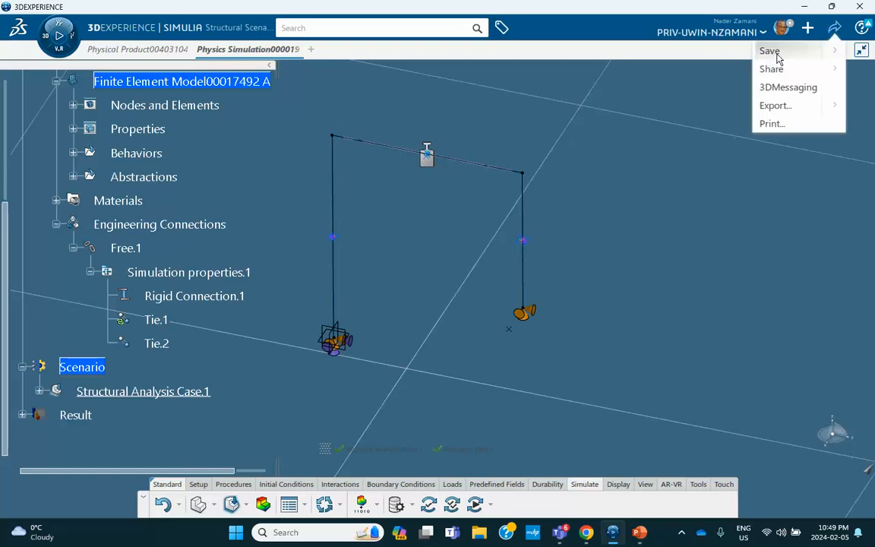
{"action": "left_click", "coordinate": [771, 51]}
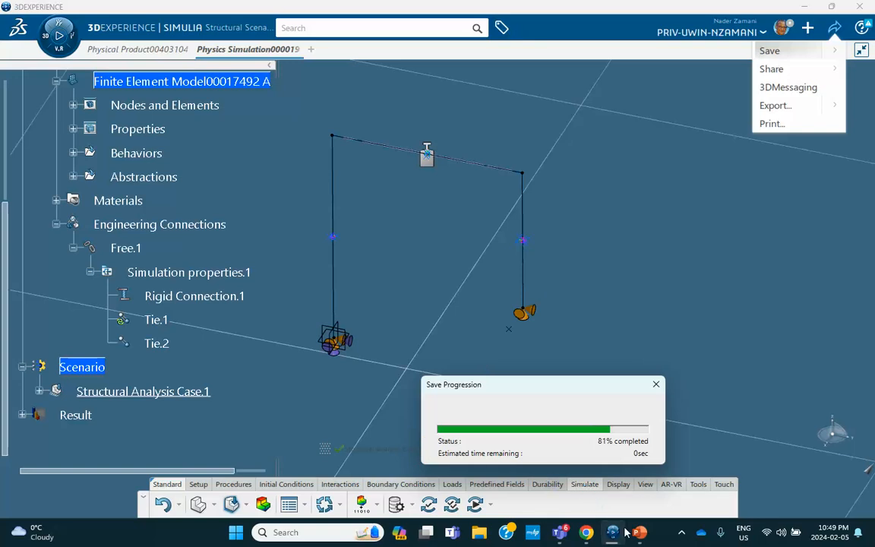
{"action": "left_click", "coordinate": [681, 535]}
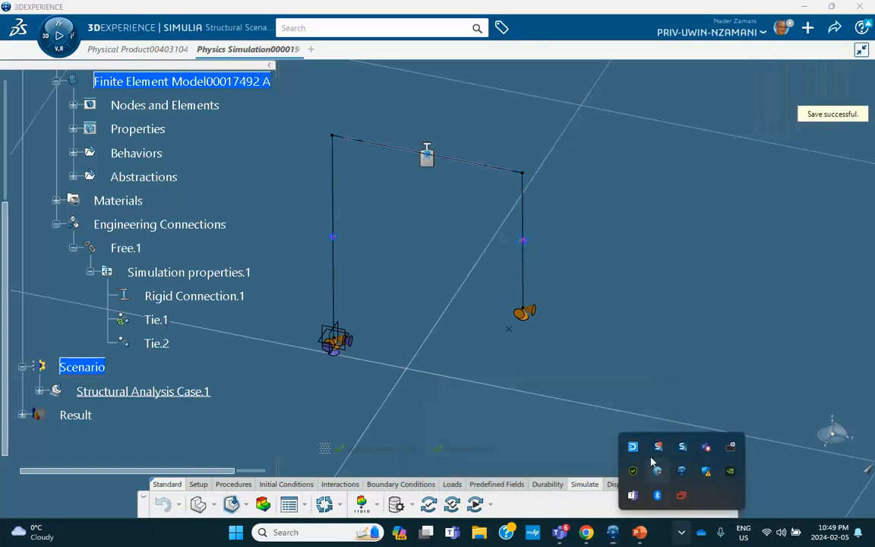